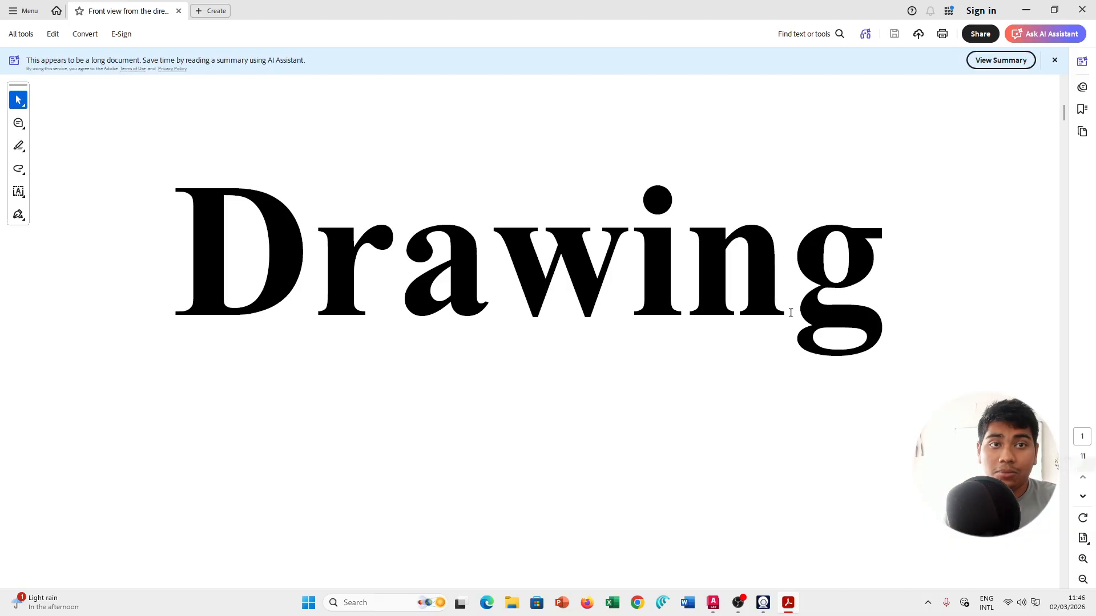
Browse the PDF's 2D drawing exercises from the title page through the dimensioned drawings on pages 2 to 4.
scroll(794, 315, down, 3)
scroll(794, 317, up, 3)
ctrl+scroll(795, 316, up, 2)
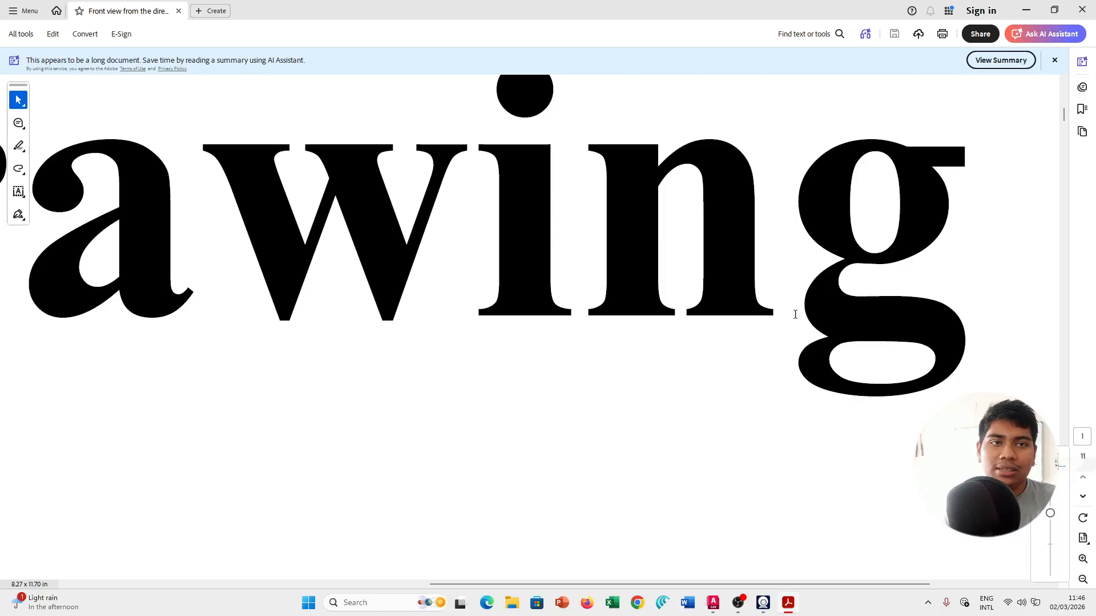
ctrl+scroll(795, 315, down, 3)
scroll(794, 314, up, 1)
scroll(780, 320, up, 1)
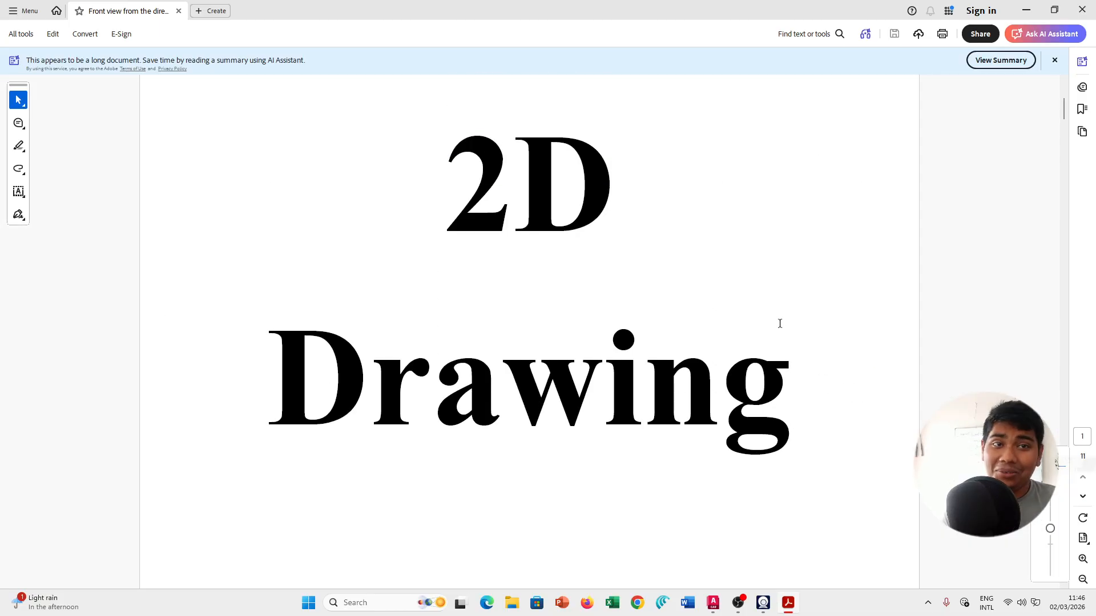
scroll(785, 328, down, 10)
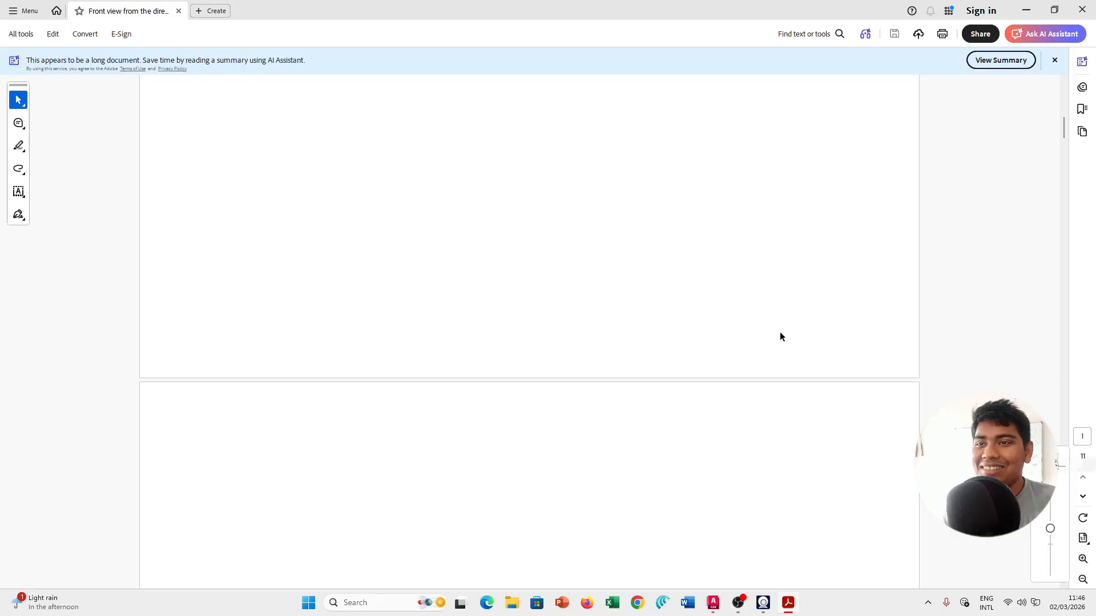
scroll(780, 332, down, 3)
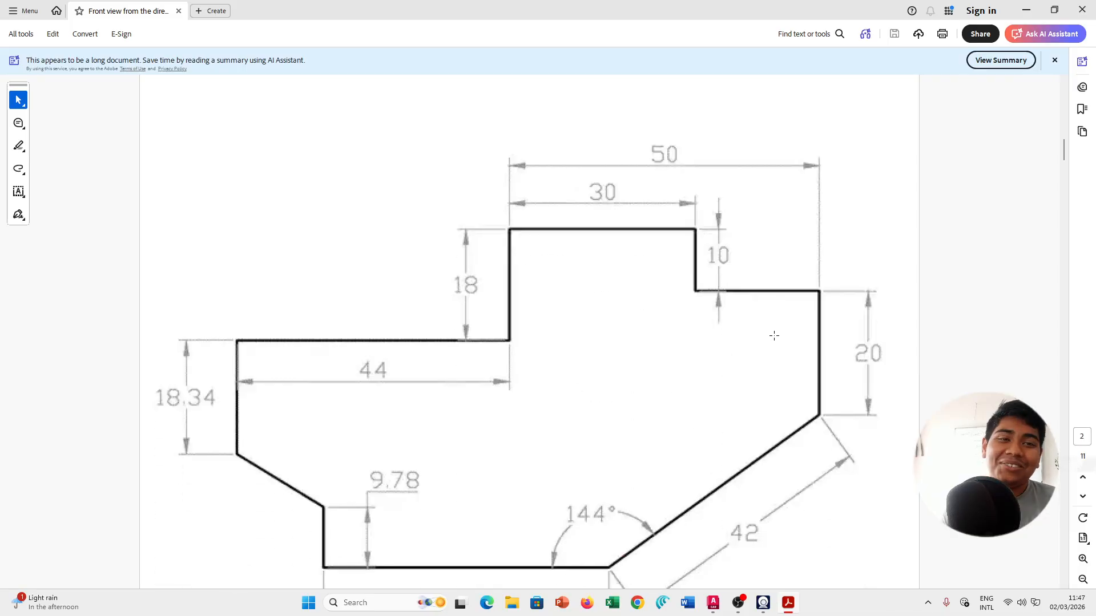
scroll(768, 343, down, 1)
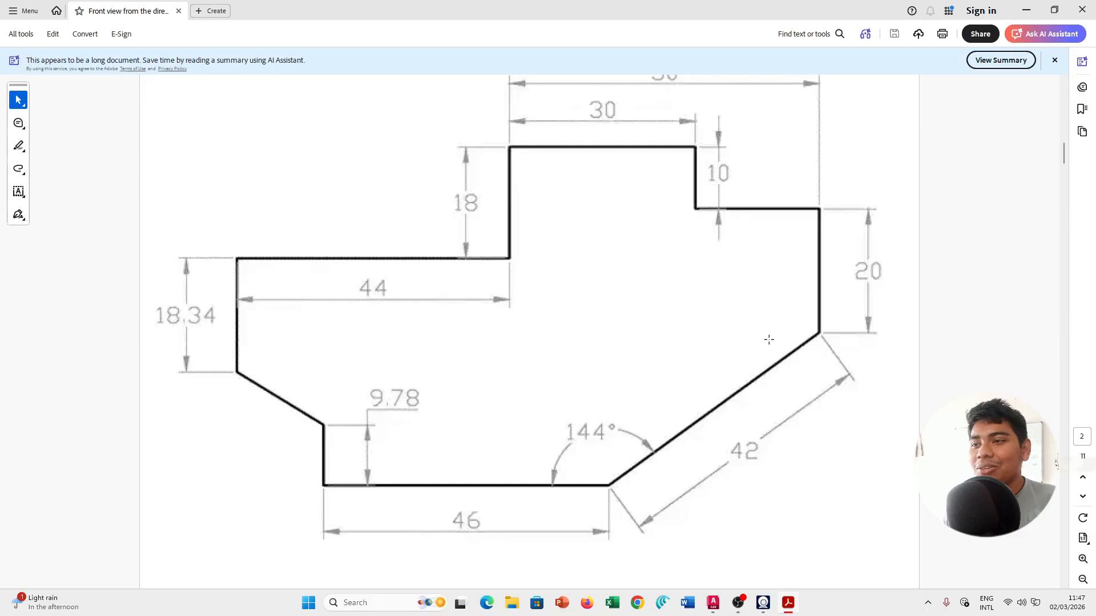
ctrl+scroll(769, 340, down, 1)
scroll(751, 331, up, 4)
scroll(751, 340, down, 3)
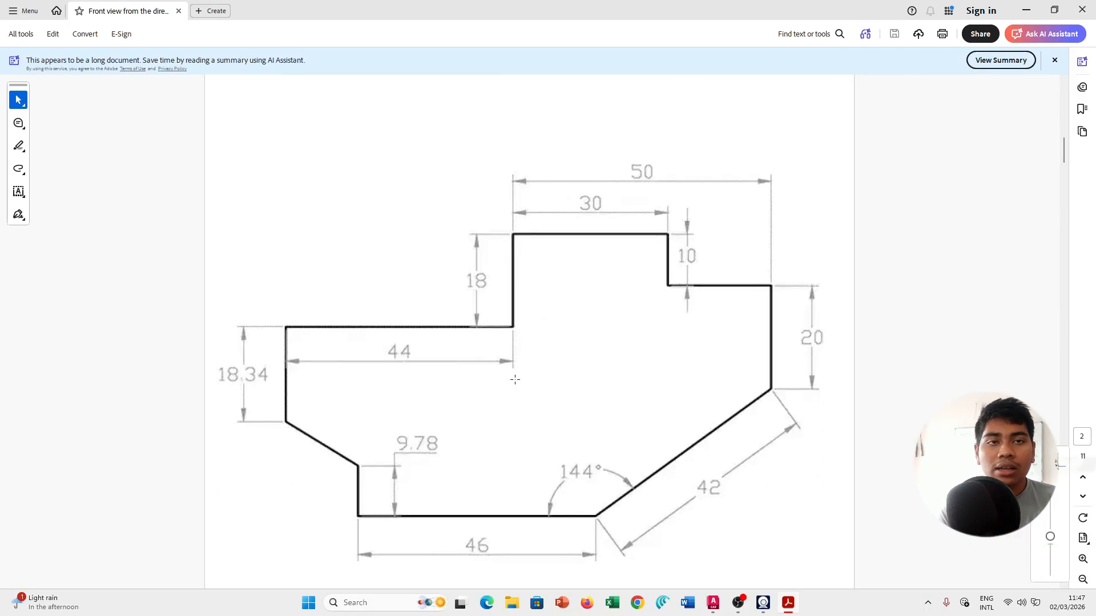
scroll(515, 380, down, 10)
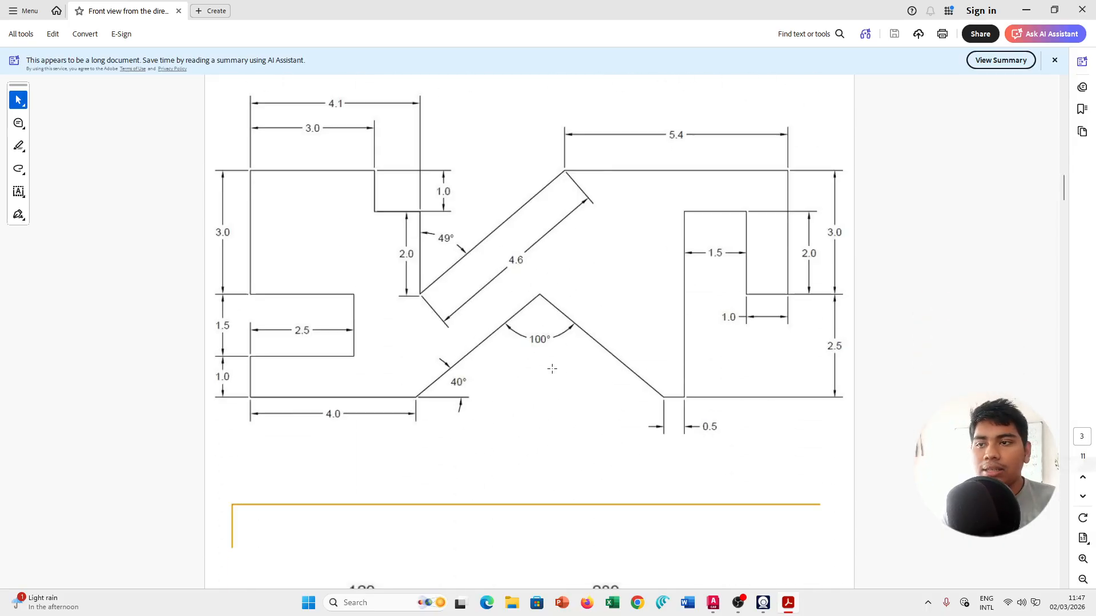
scroll(552, 369, down, 3)
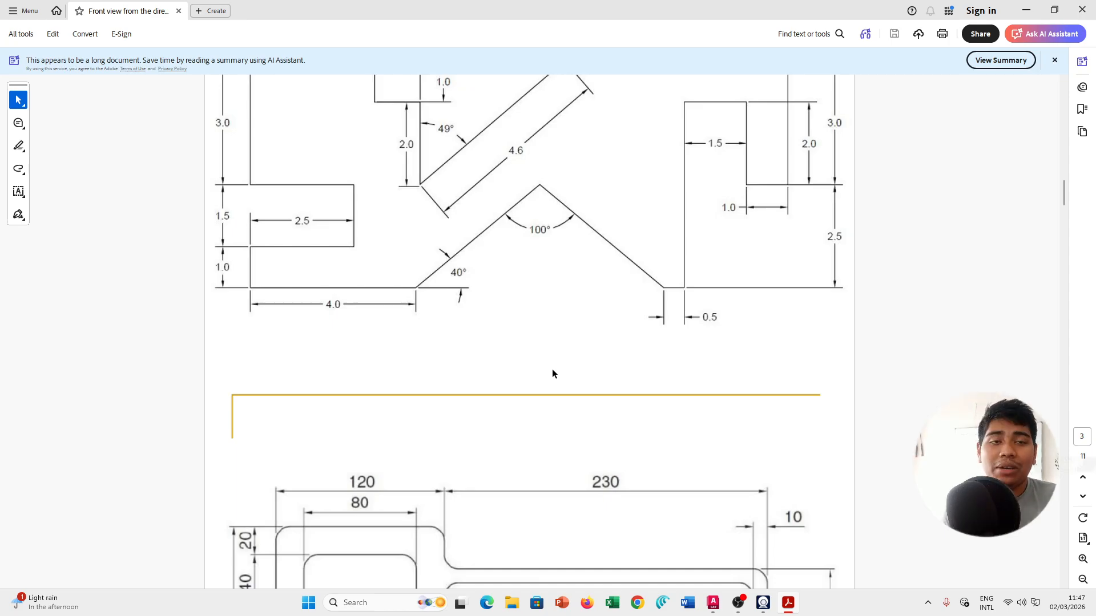
scroll(554, 371, down, 10)
scroll(555, 381, down, 10)
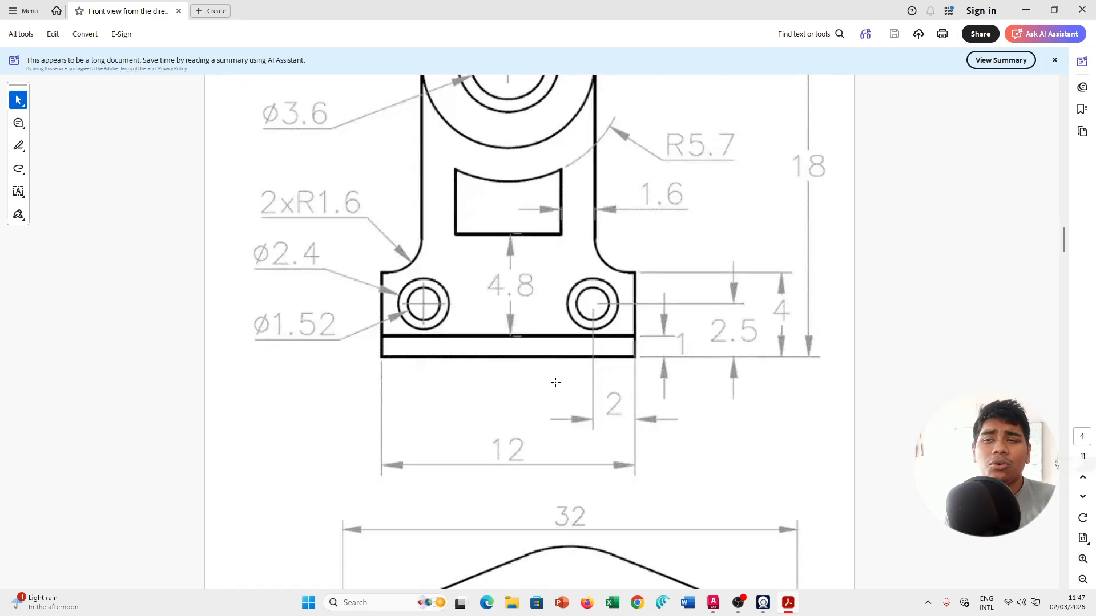
scroll(556, 382, up, 20)
scroll(558, 382, up, 10)
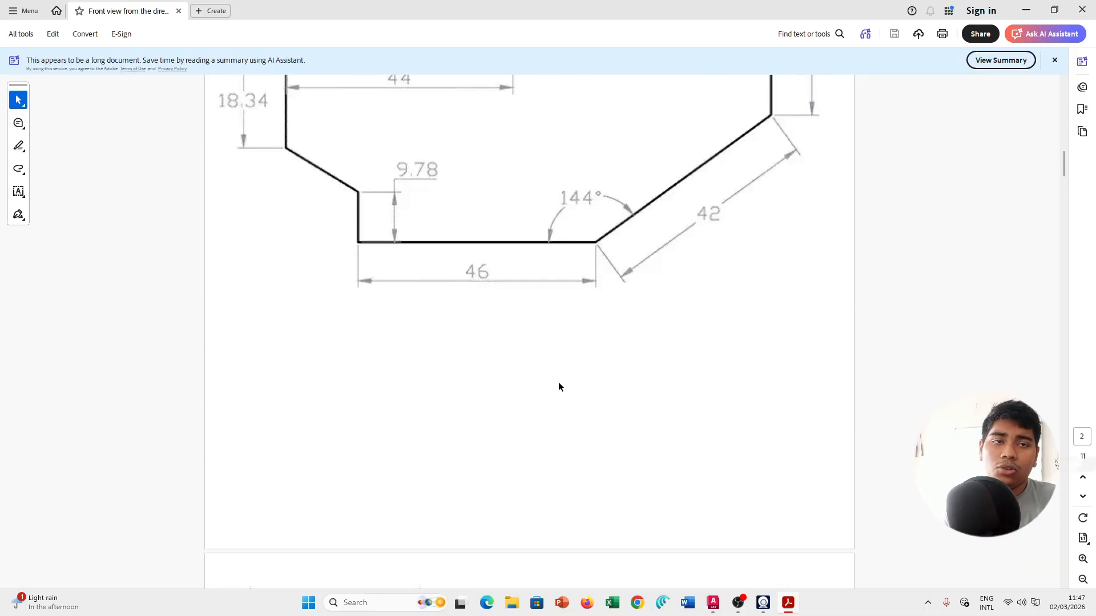
Examine the stepped profile on page 2 of the PDF, including its edge lengths and the 144° angle.
ctrl+scroll(579, 377, down, 1)
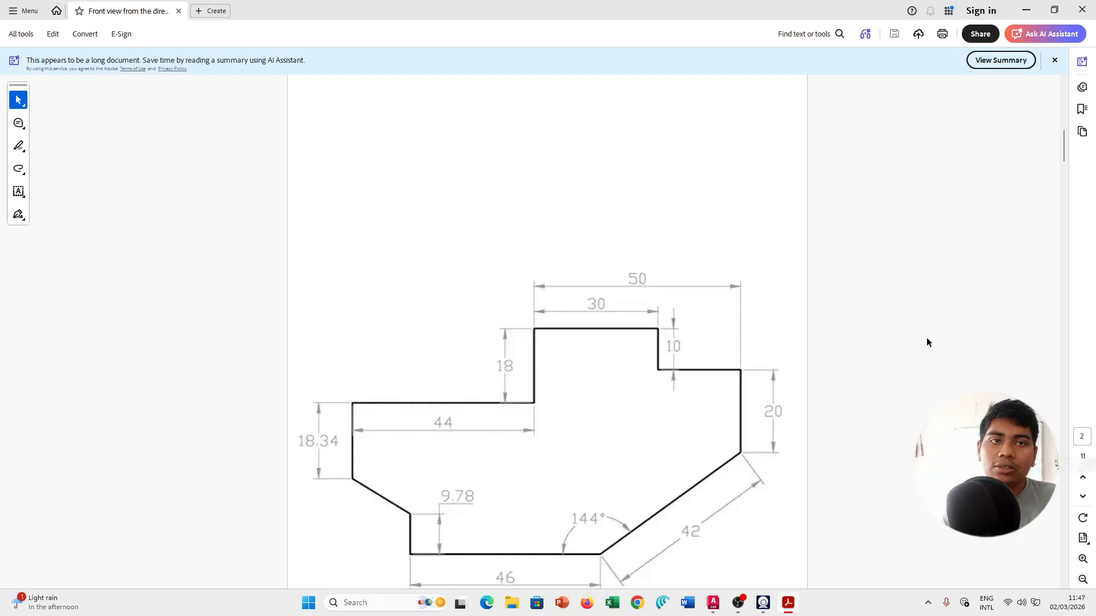
scroll(924, 342, down, 2)
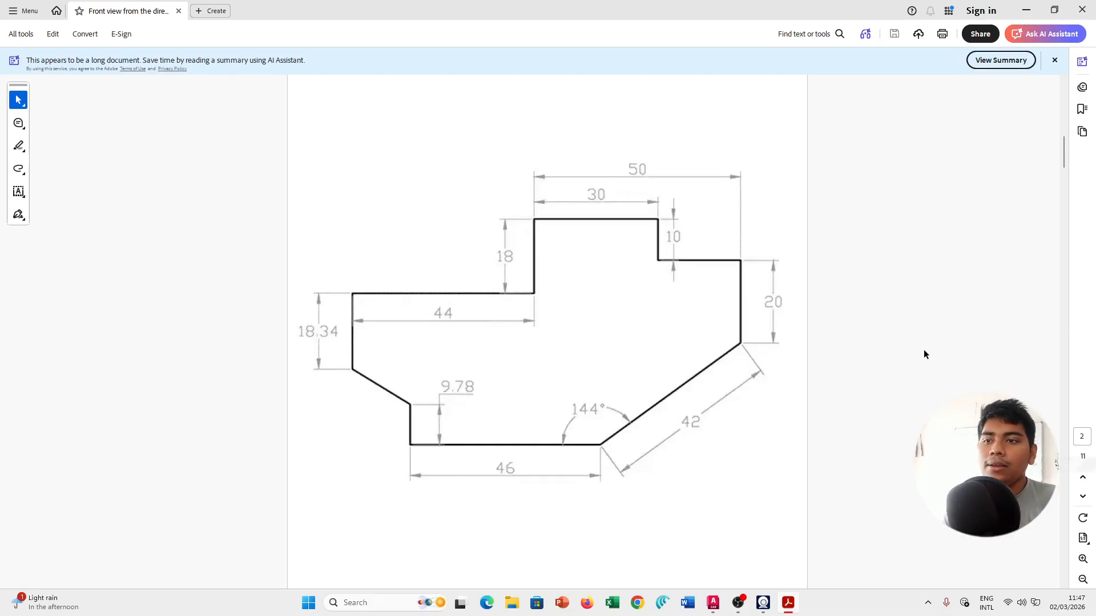
scroll(923, 349, down, 2)
scroll(923, 349, up, 1)
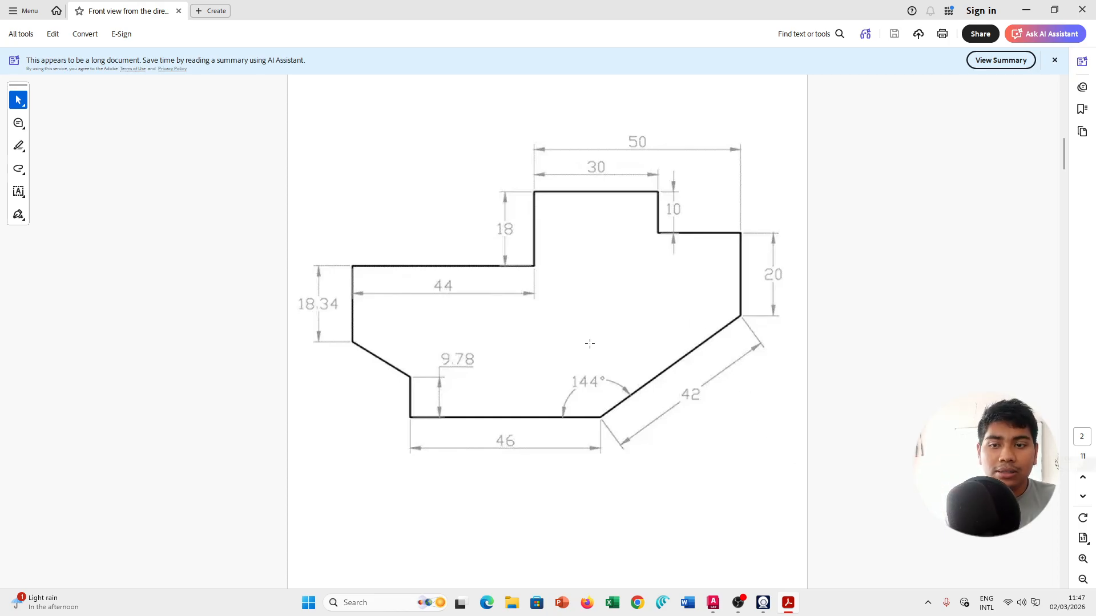
scroll(653, 408, down, 5)
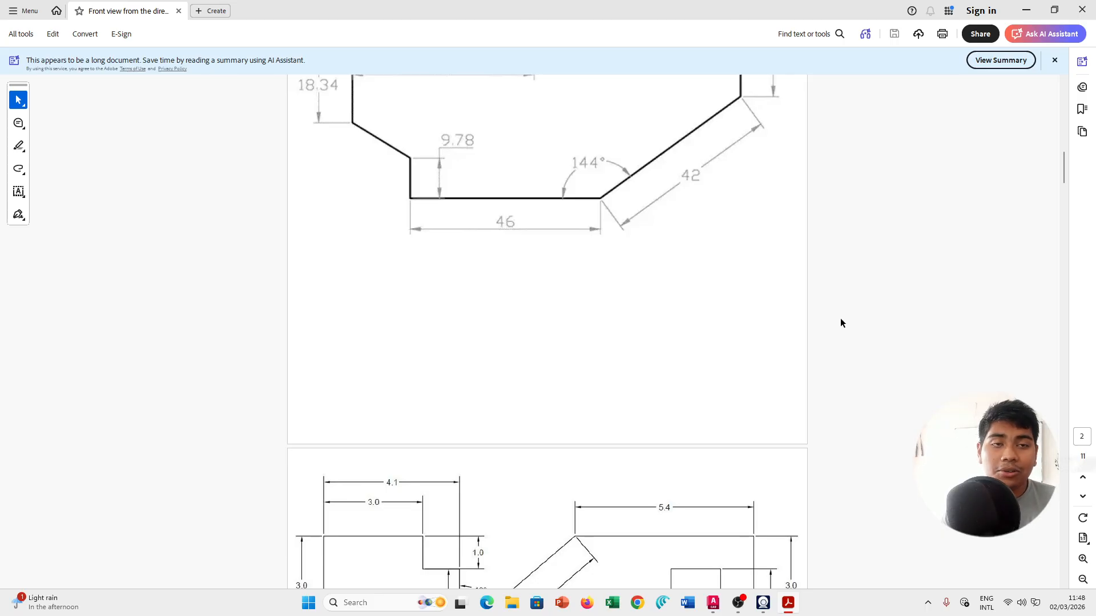
scroll(883, 335, up, 2)
scroll(886, 336, up, 2)
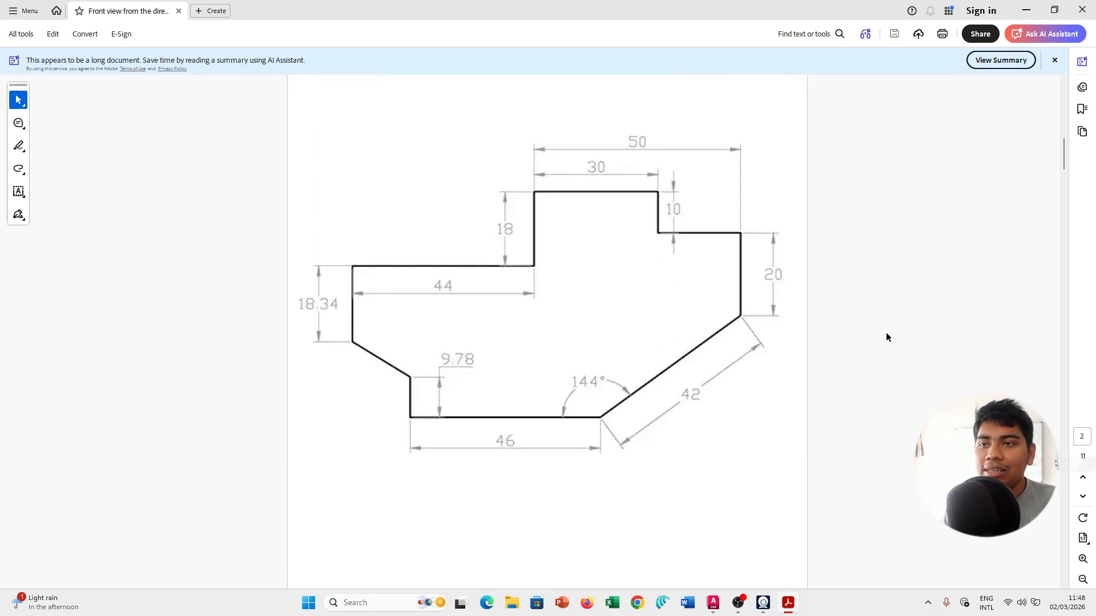
scroll(886, 336, down, 2)
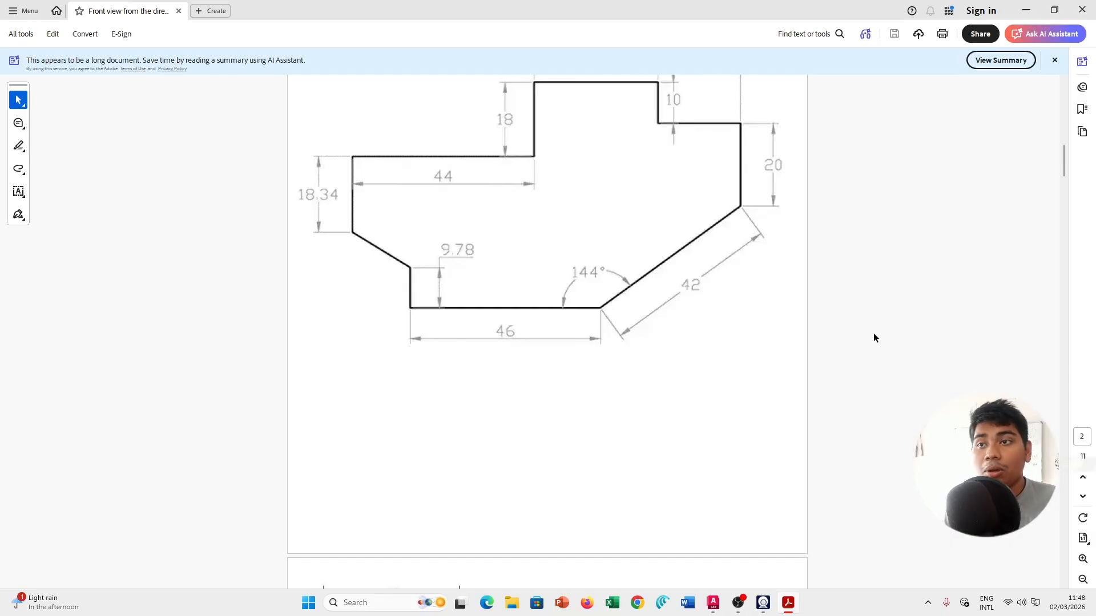
scroll(872, 338, up, 3)
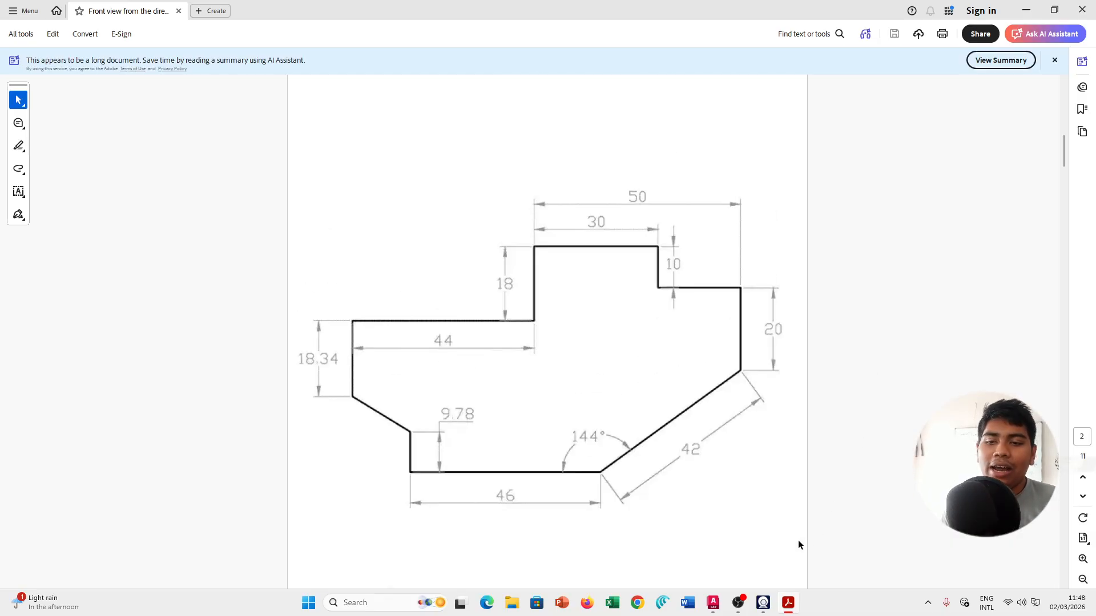
scroll(773, 445, down, 1)
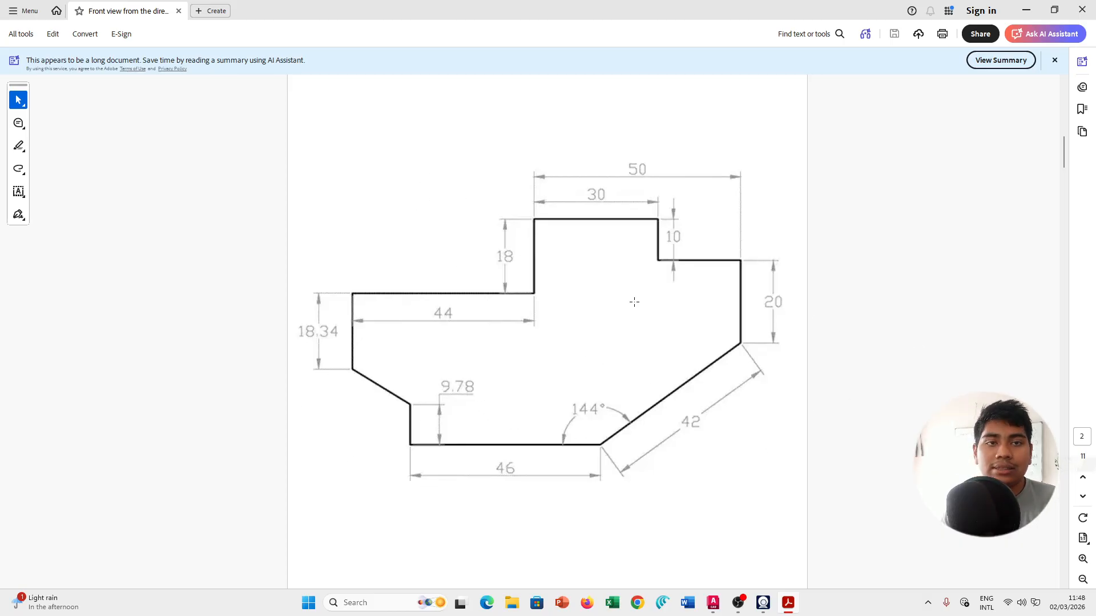
Switch to AutoCAD and create a new blank drawing.
click(713, 602)
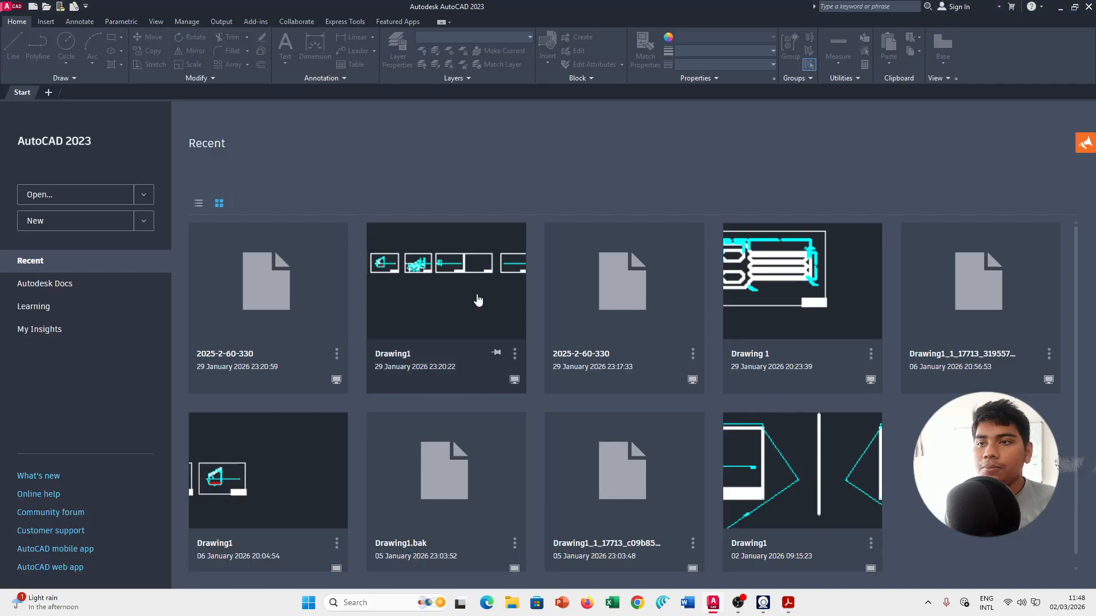
click(66, 221)
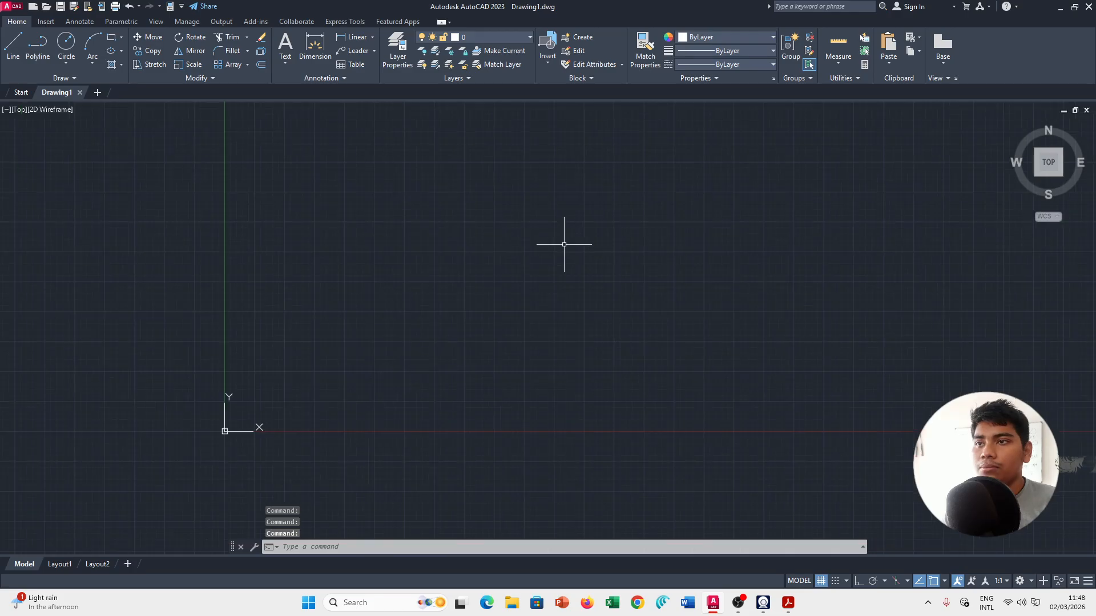
scroll(564, 250, up, 4)
scroll(564, 250, down, 4)
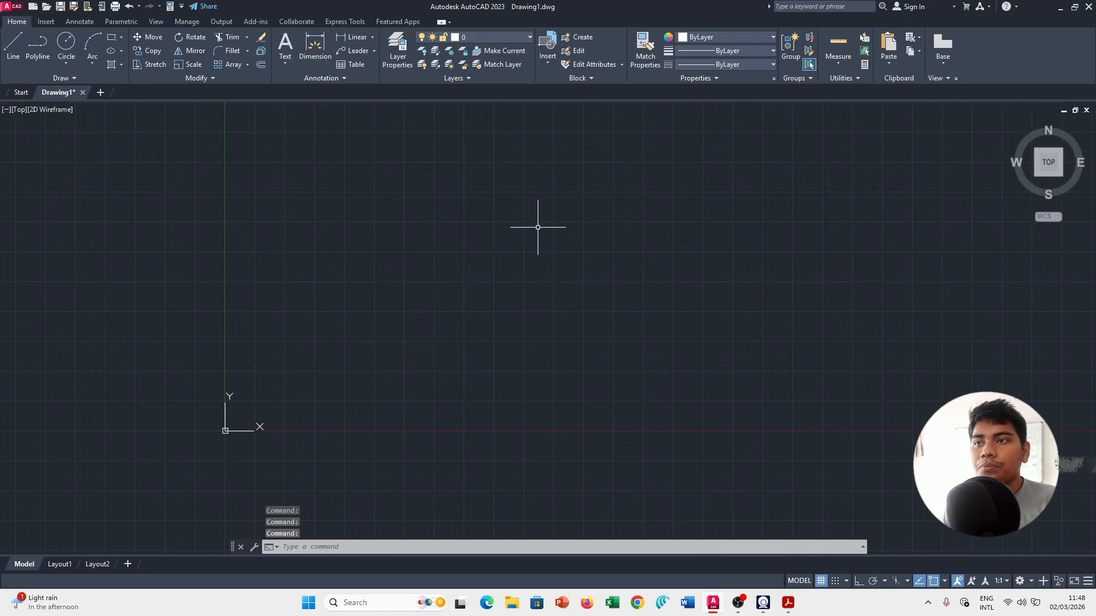
Recheck the reference profile's dimensions in the PDF and return to the blank AutoCAD drawing.
key(alt+Tab)
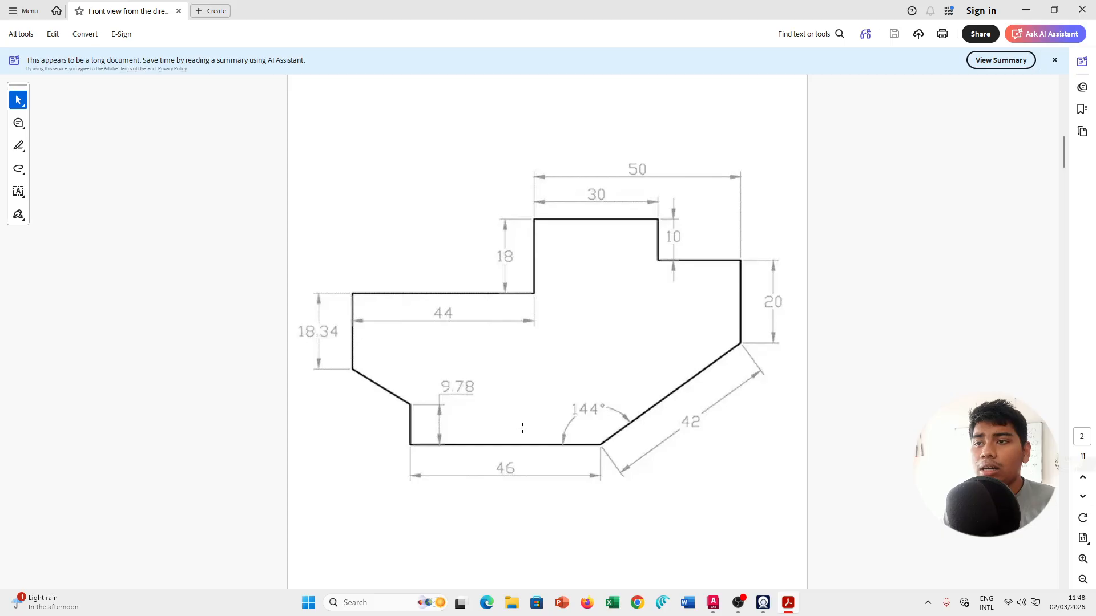
key(alt+Tab)
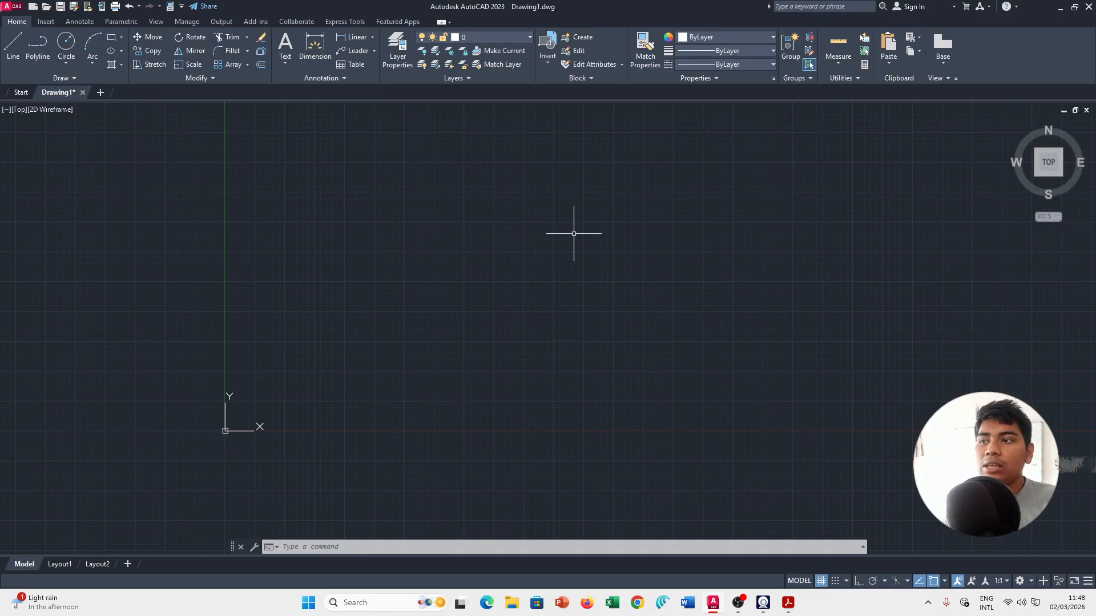
middle_drag(729, 234, 694, 236)
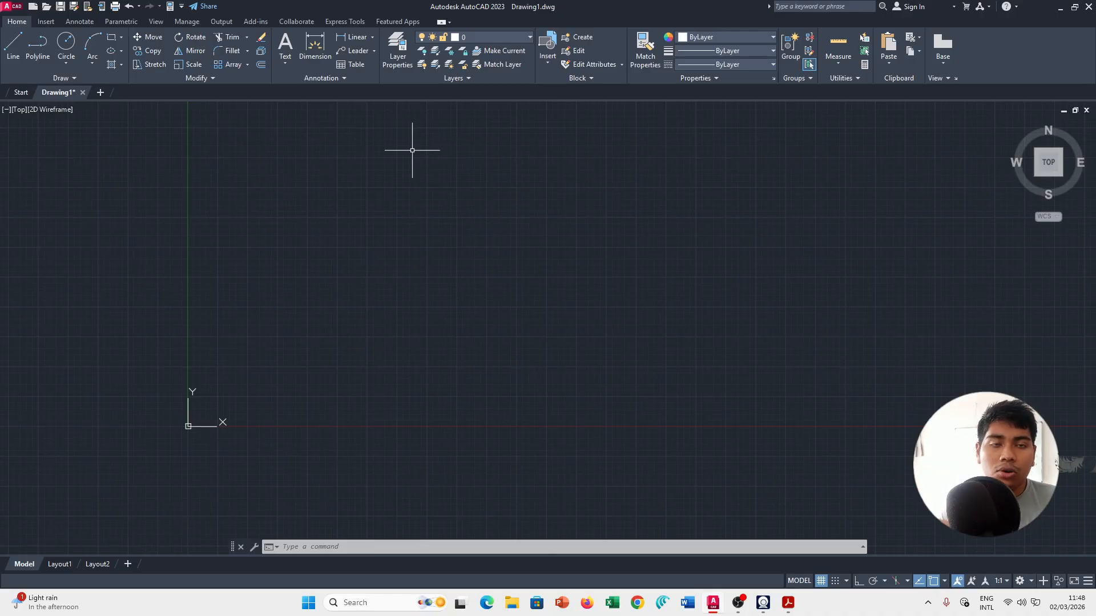
Modify the Standard dimension style by setting the linear dimension precision to 0.00.
click(45, 21)
click(17, 22)
click(86, 22)
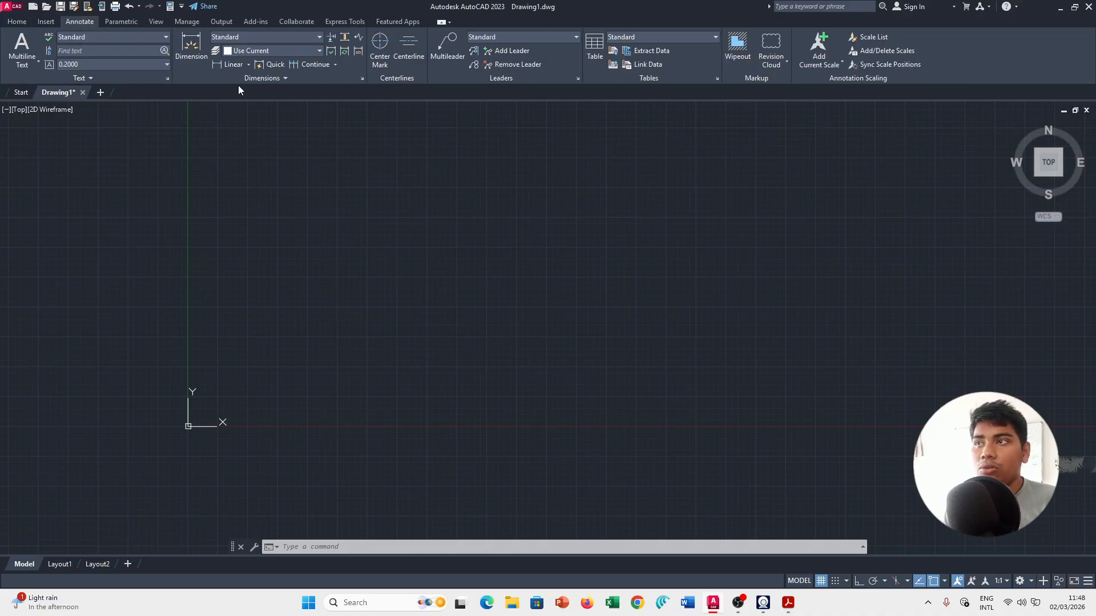
click(362, 79)
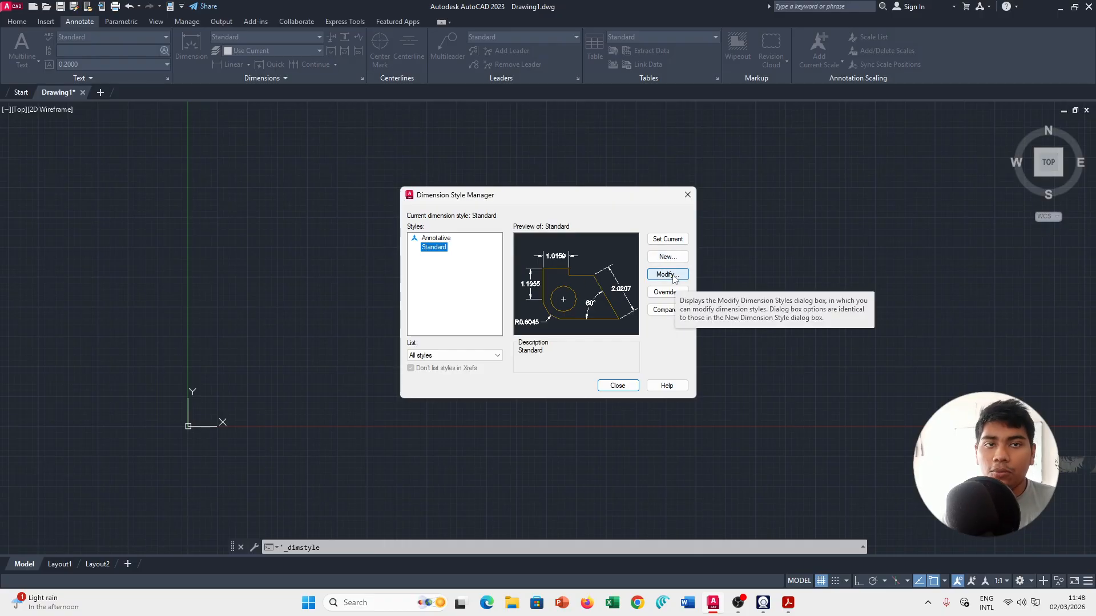
click(680, 277)
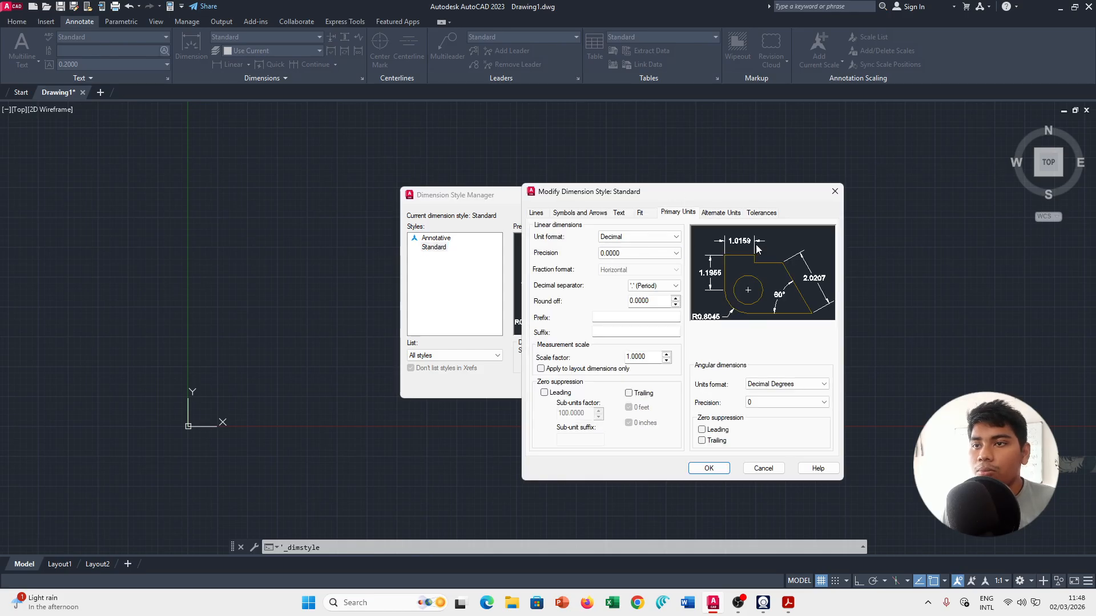
click(640, 254)
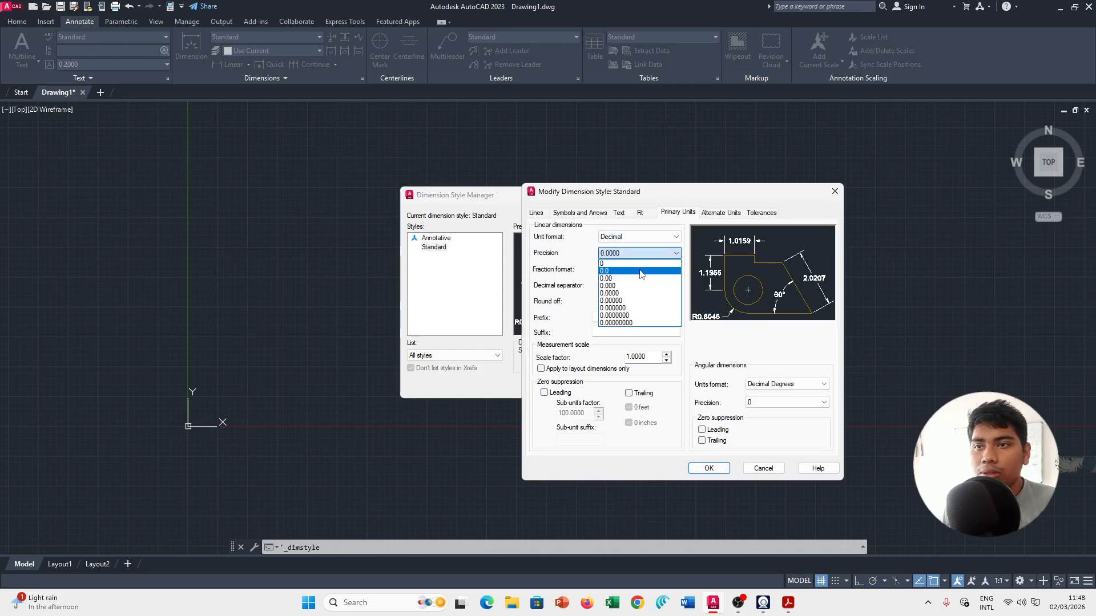
click(639, 278)
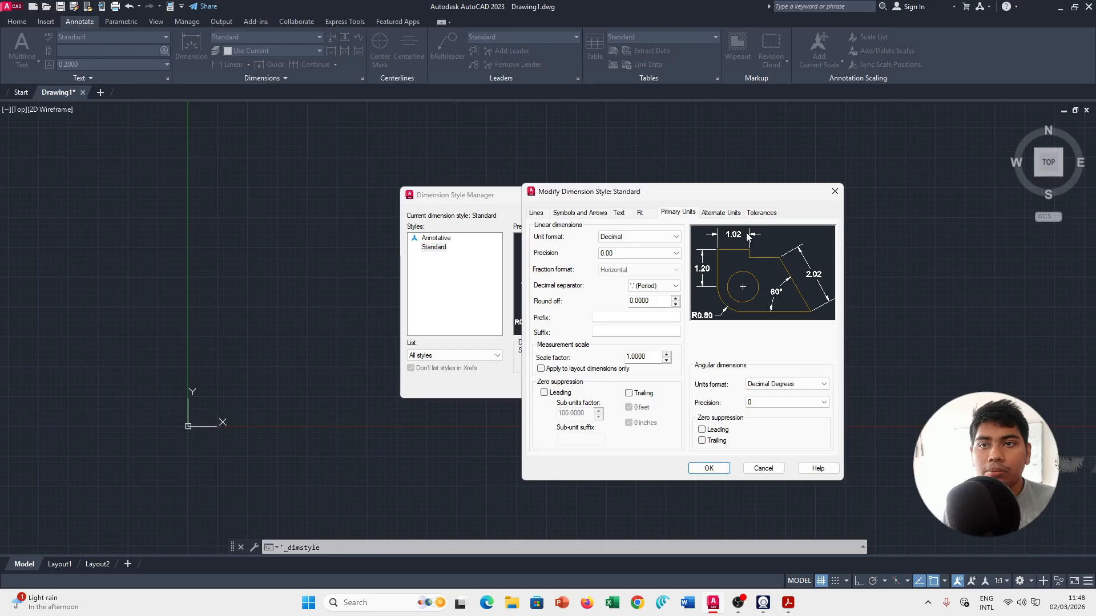
Review the unit format and decimal separator options for linear dimensions in the Standard style.
click(639, 238)
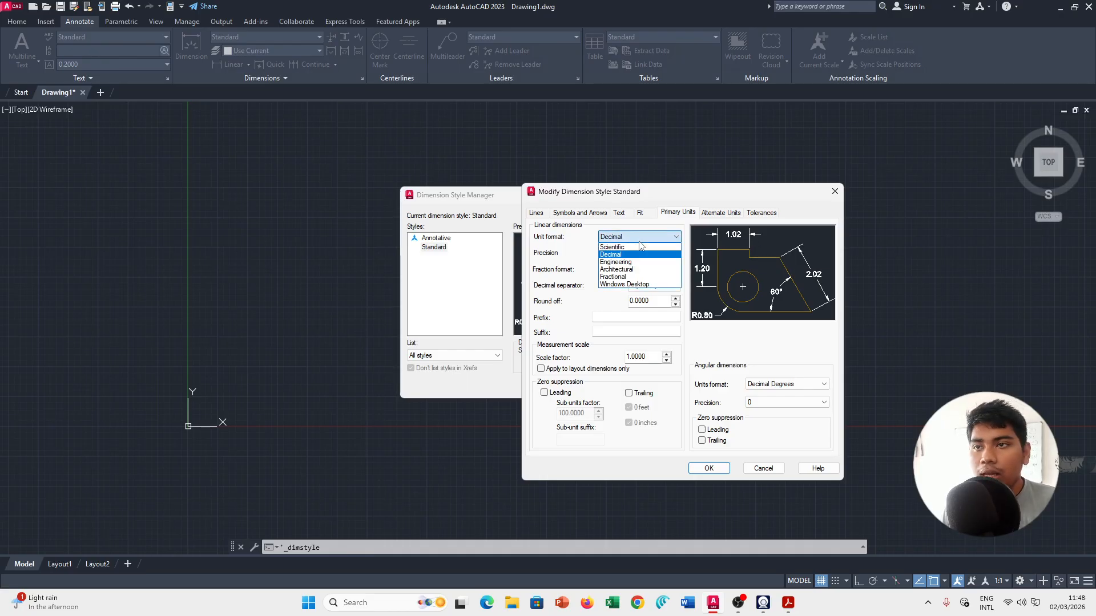
click(640, 243)
click(639, 238)
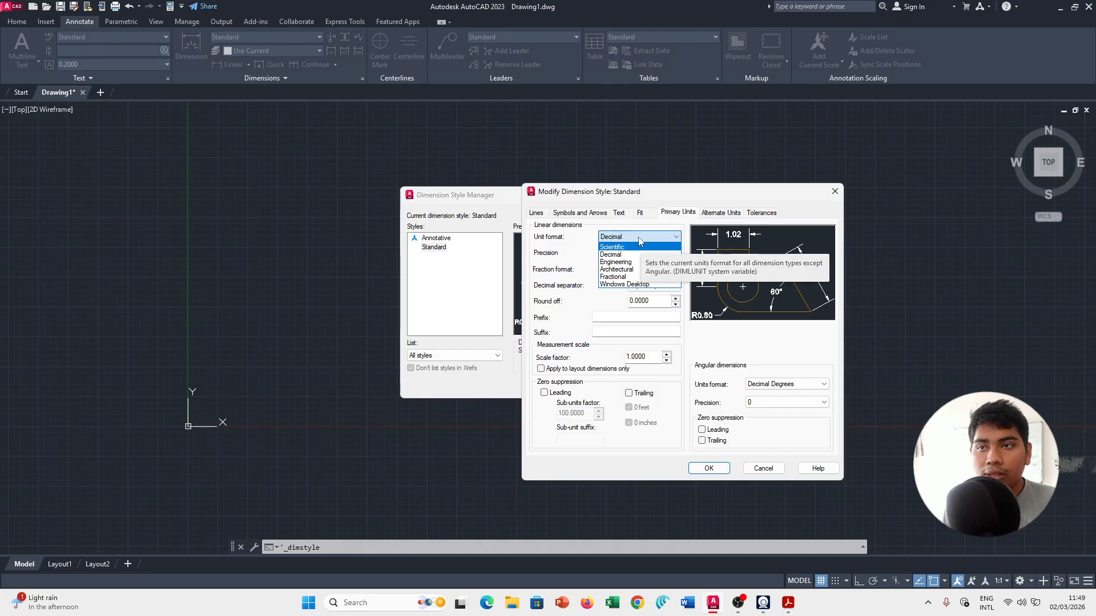
click(640, 249)
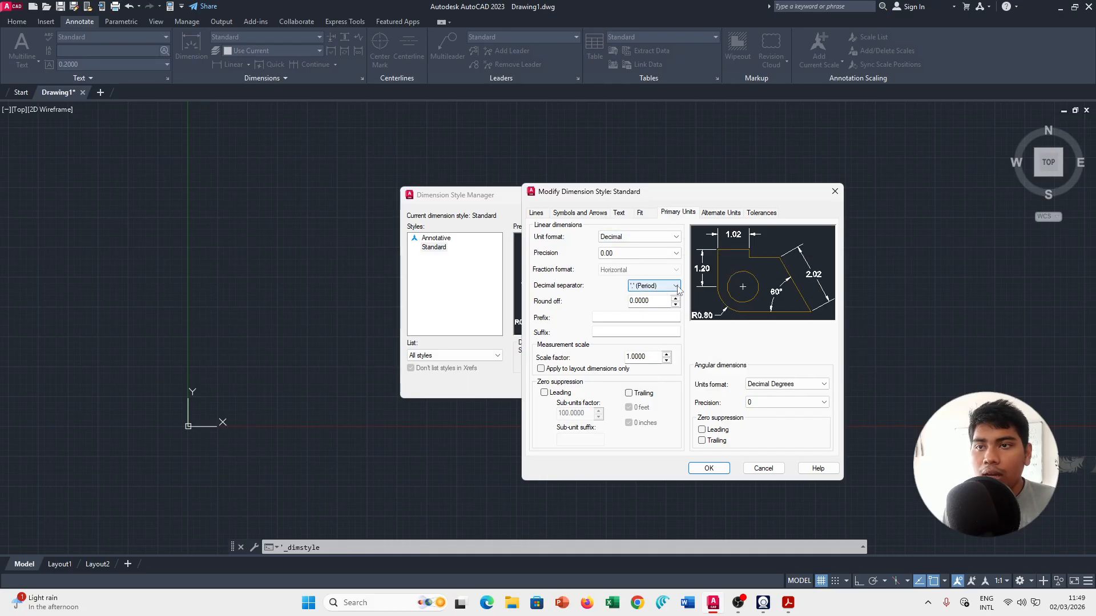
click(677, 287)
click(677, 292)
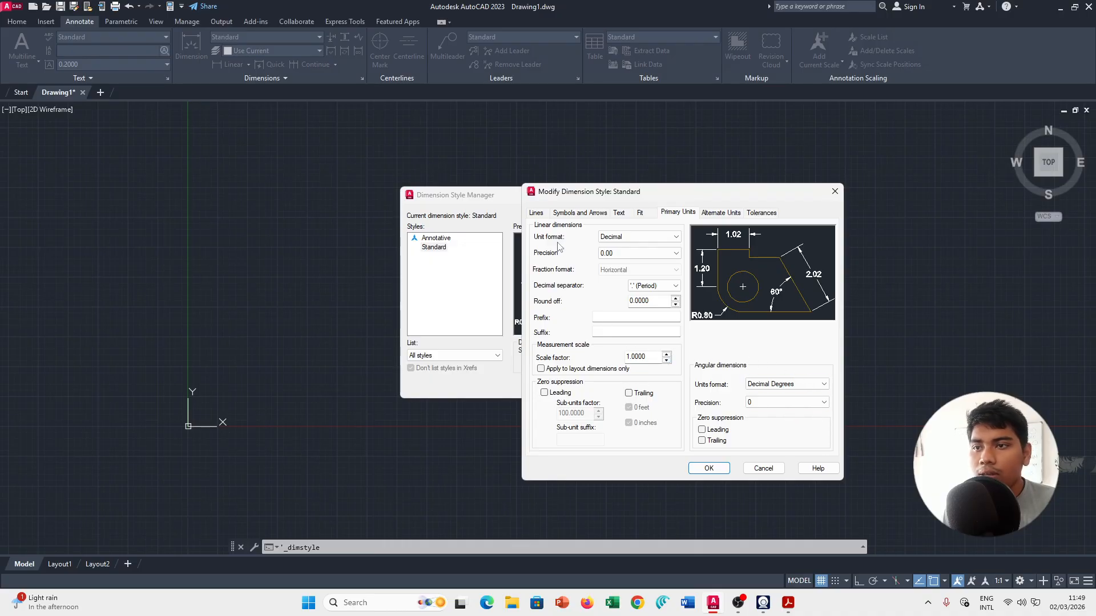
Check the color options for the Standard style's dimension lines and set their baseline spacing to 5.
click(536, 212)
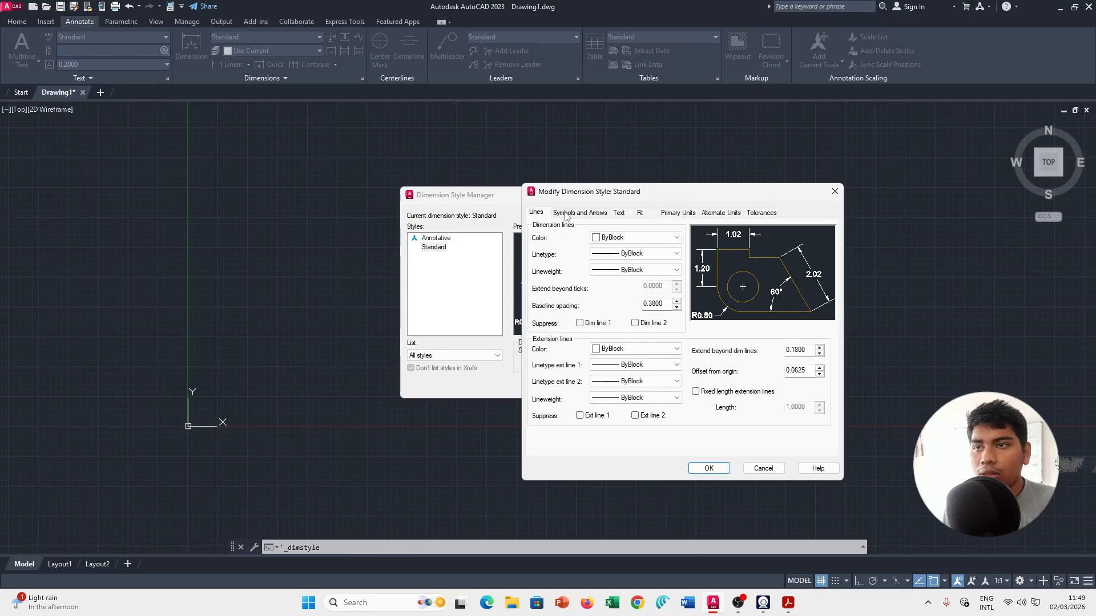
click(650, 238)
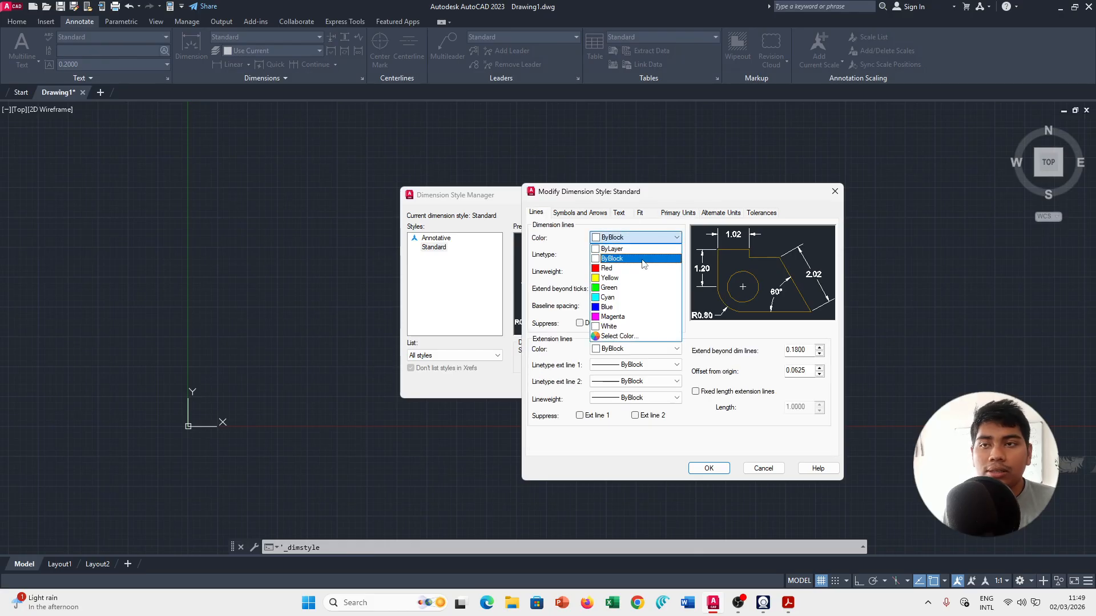
click(649, 239)
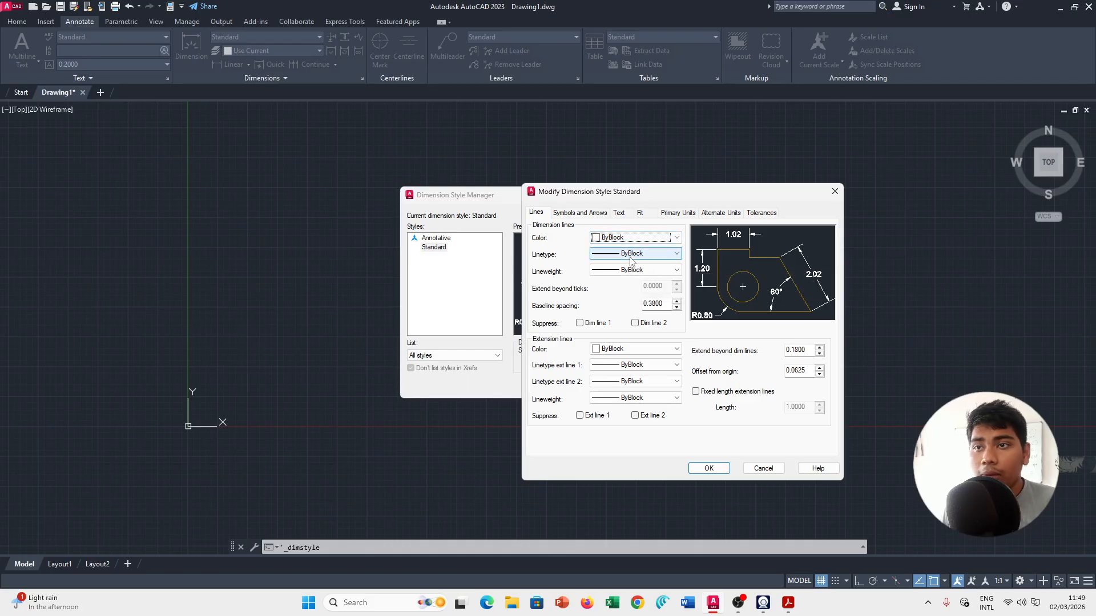
click(631, 260)
click(632, 257)
click(638, 235)
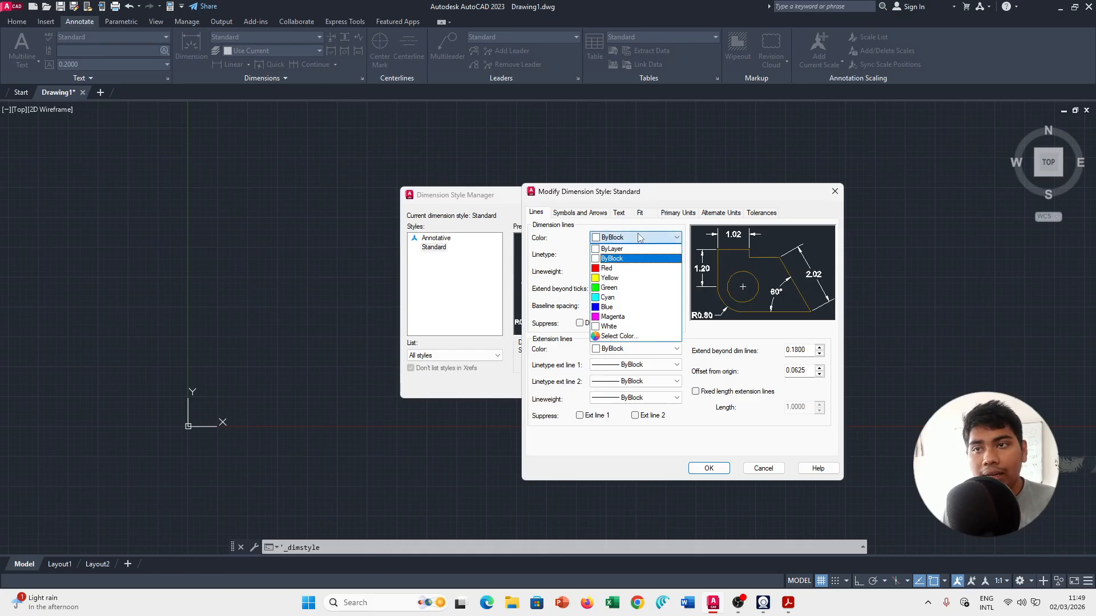
click(639, 241)
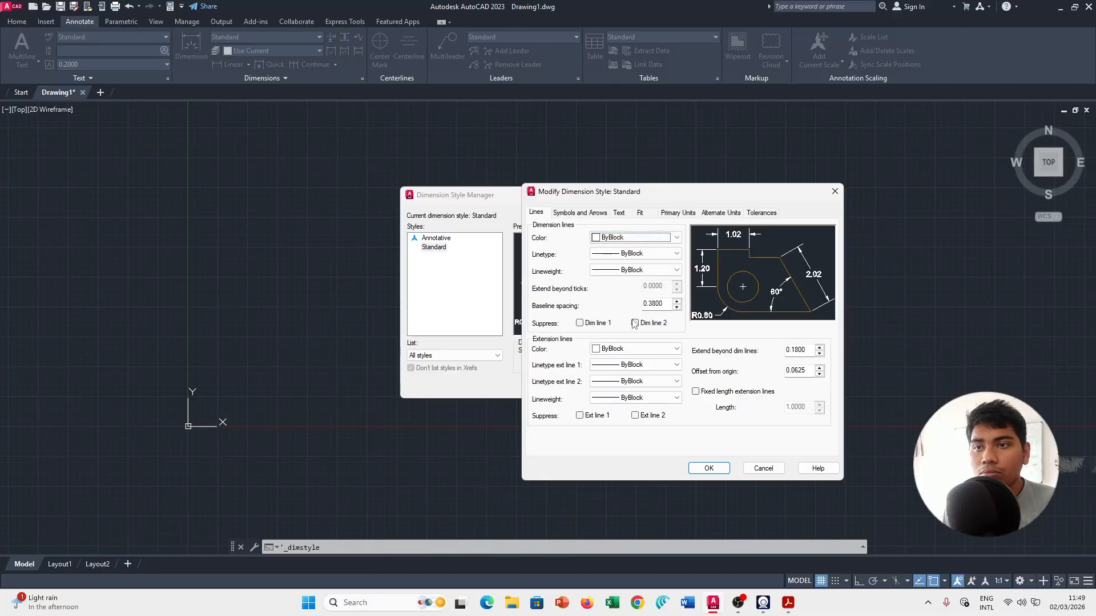
drag(665, 304, 629, 308)
text(5.0000)
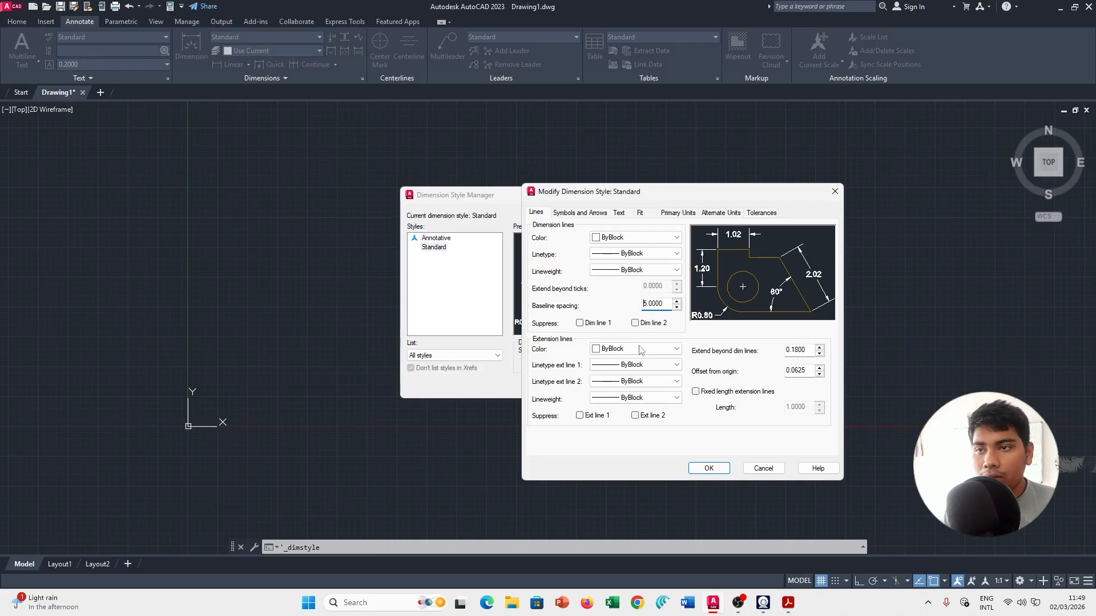
Try 1 and 0.5 as the distance the extension lines extend beyond the dimension lines.
double_click(808, 350)
text(1)
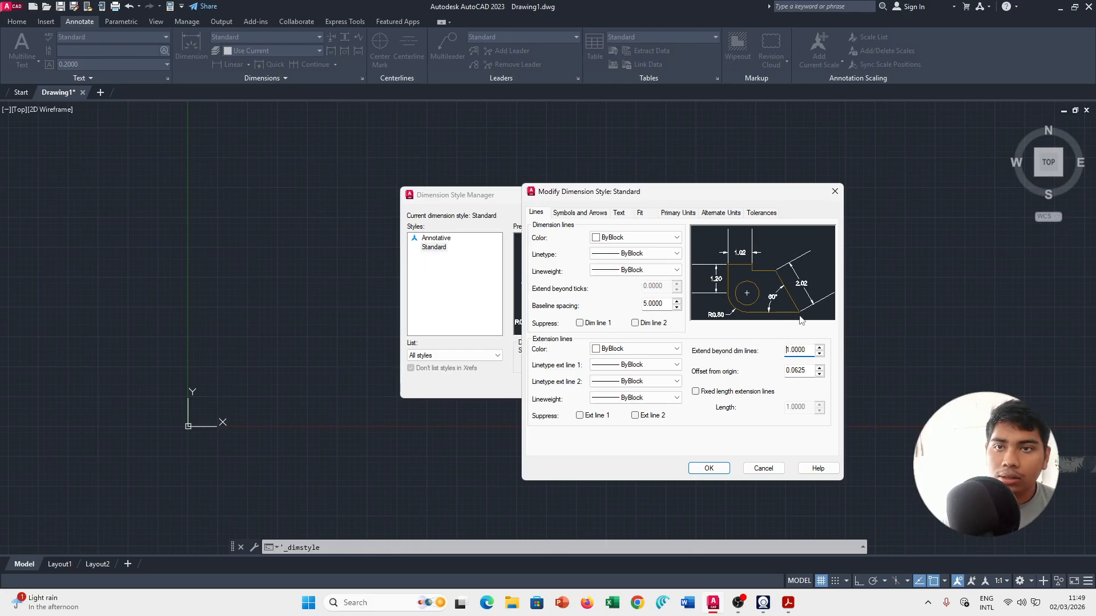
drag(804, 354, 740, 351)
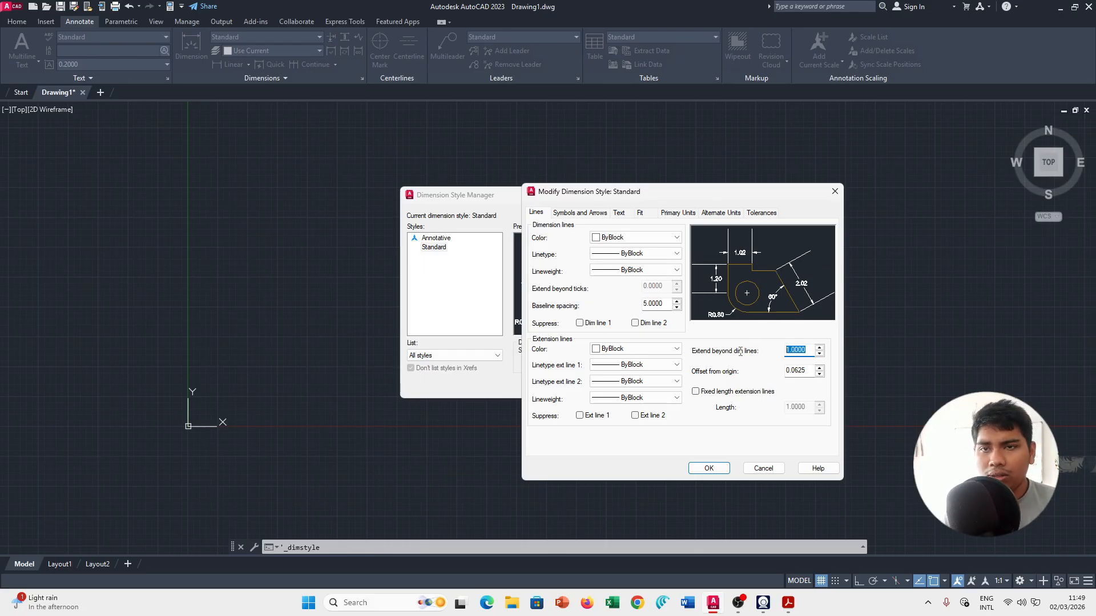
text(0.5)
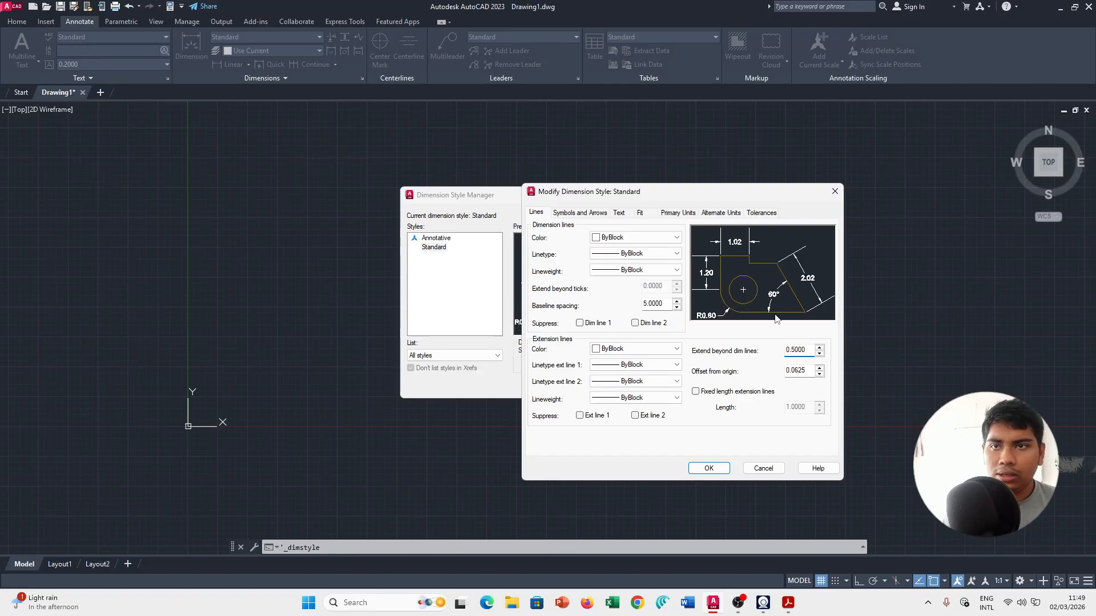
Set the extension lines' offset from origin to 0.1 and their extension beyond the dimension lines to 0.1.
drag(808, 372, 766, 372)
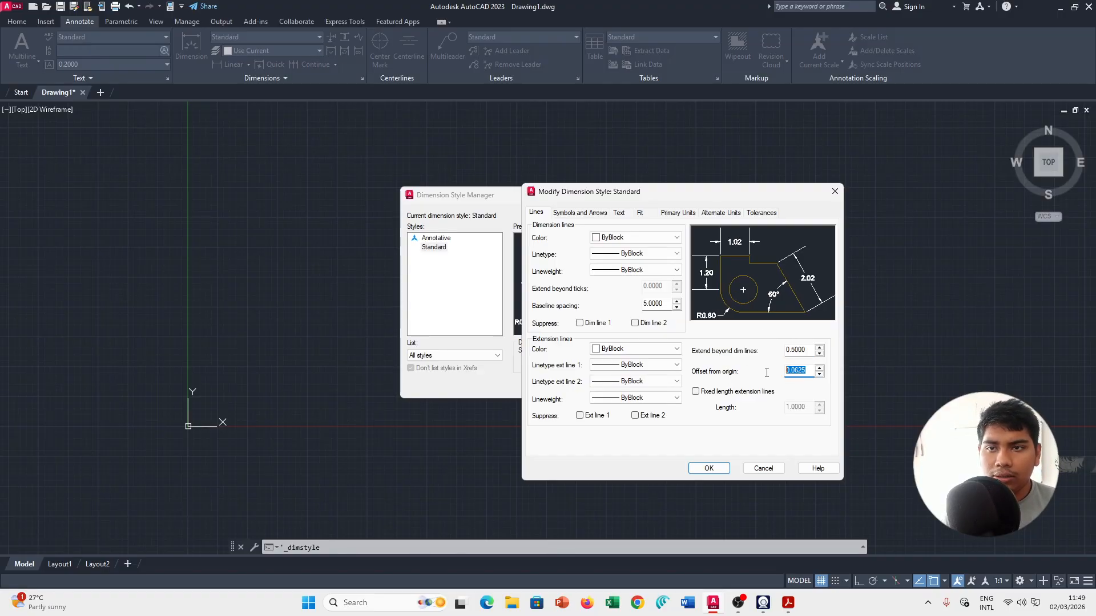
text(000)
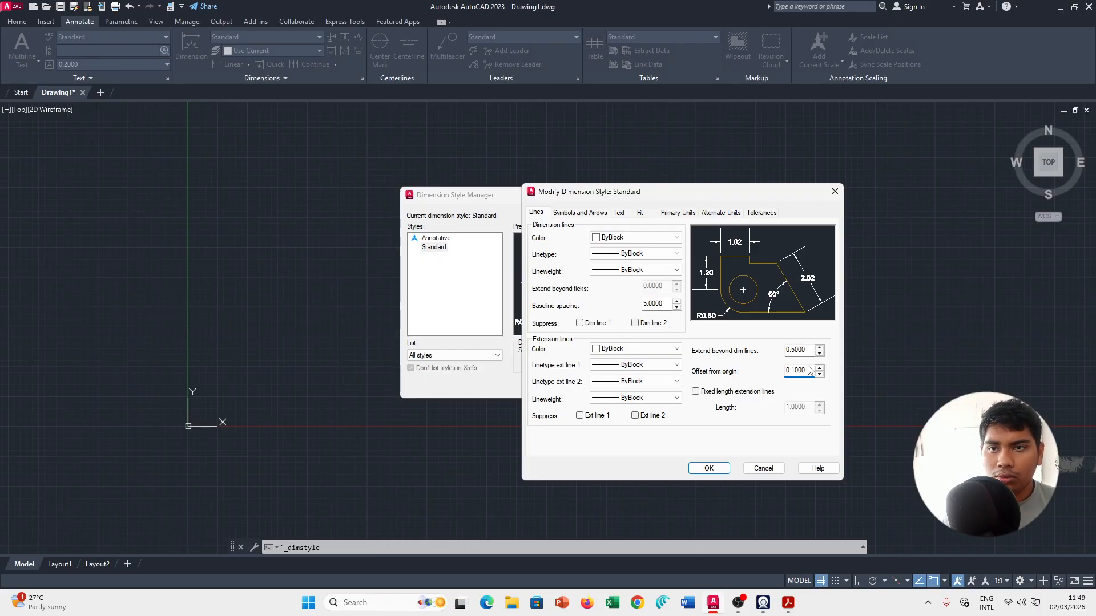
drag(811, 374, 732, 373)
text(5)
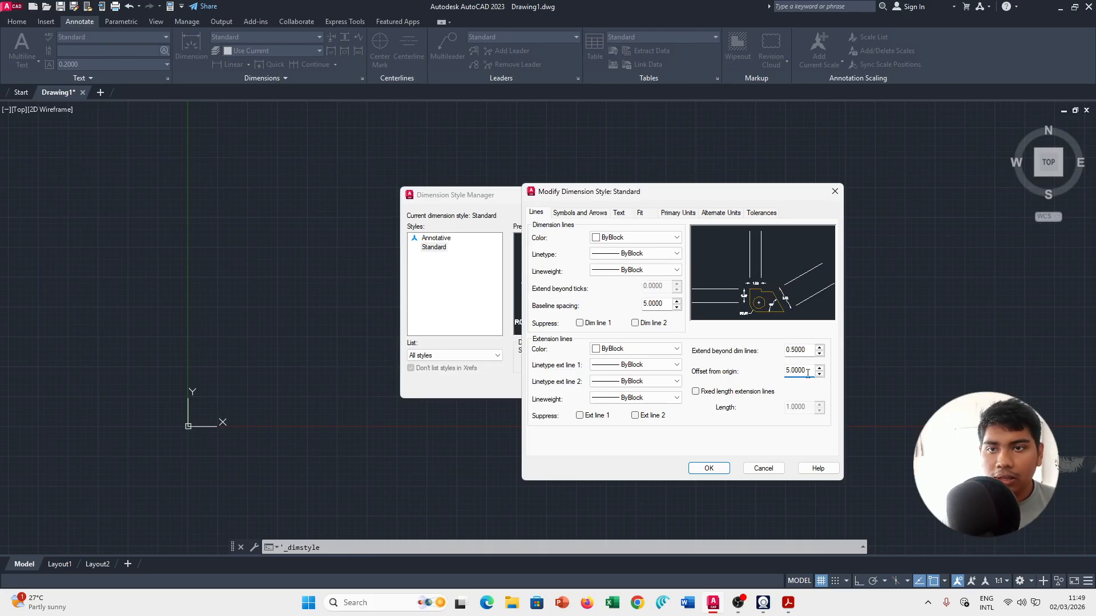
text(0.1)
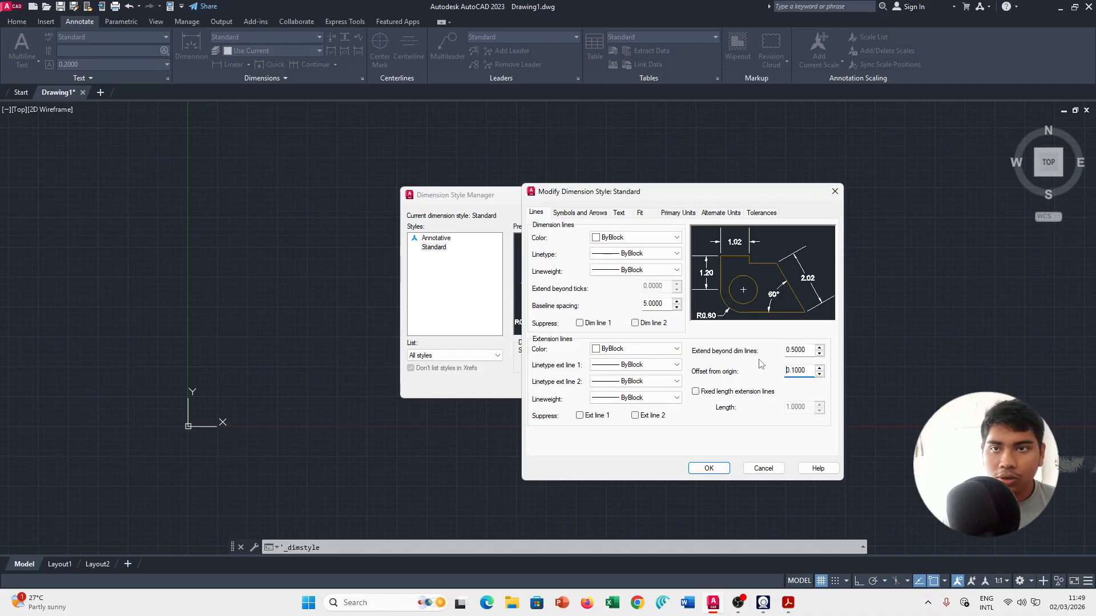
drag(809, 350, 785, 350)
text(0)
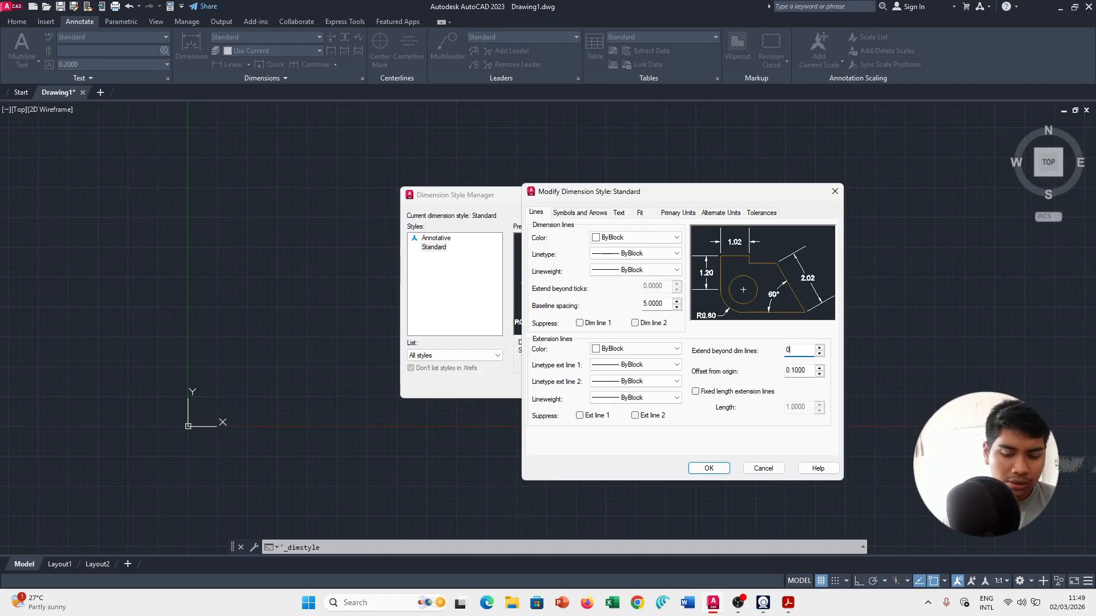
text(.1)
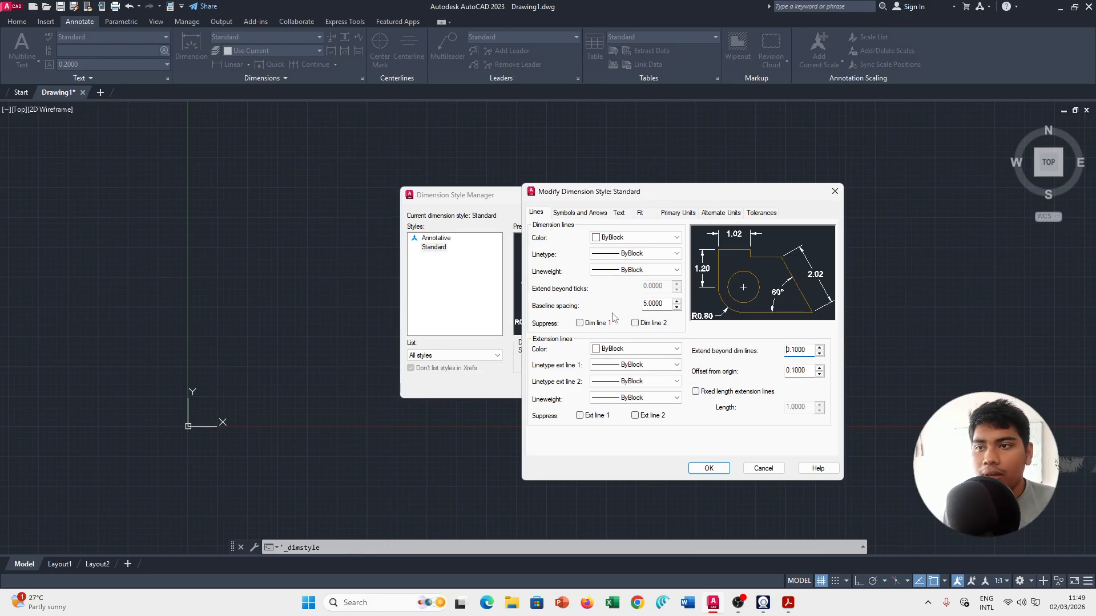
Set the Standard style's arrow size to 5 and its dimension break size to 0.1.
click(590, 216)
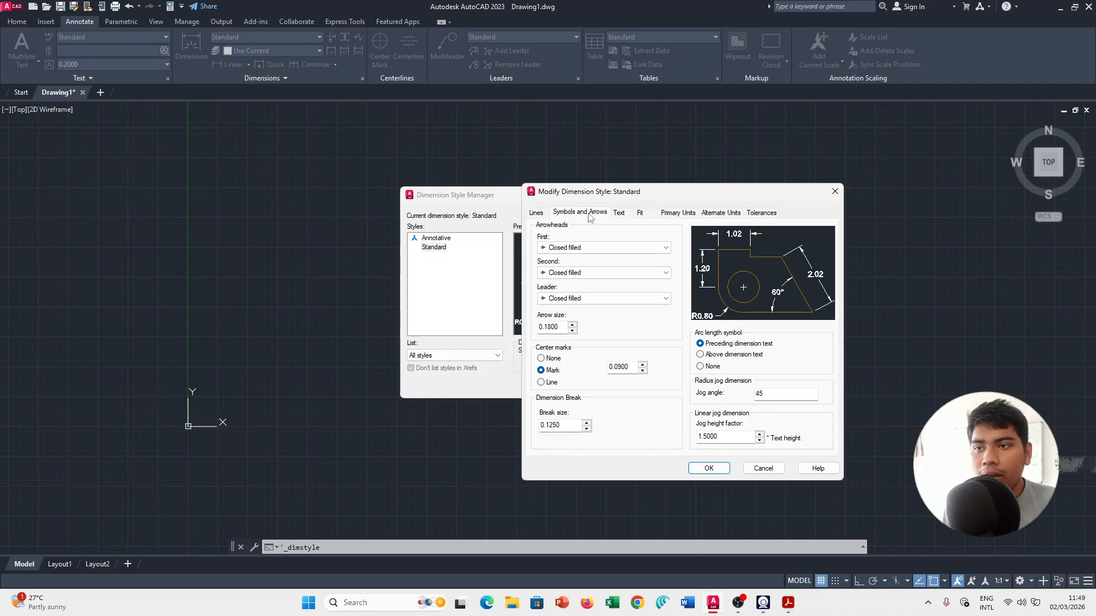
double_click(565, 328)
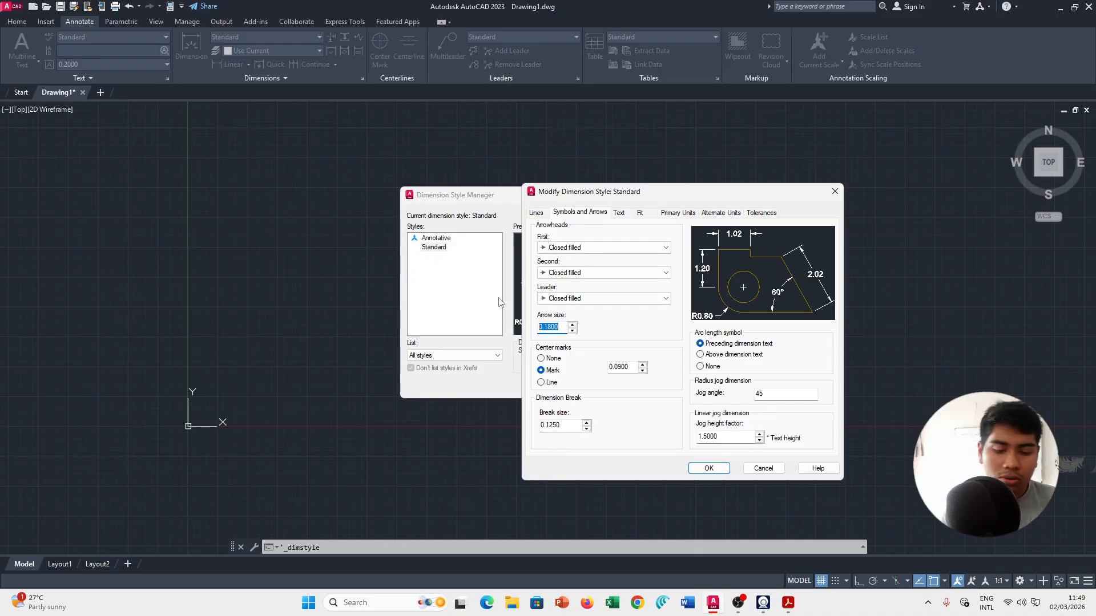
text(5)
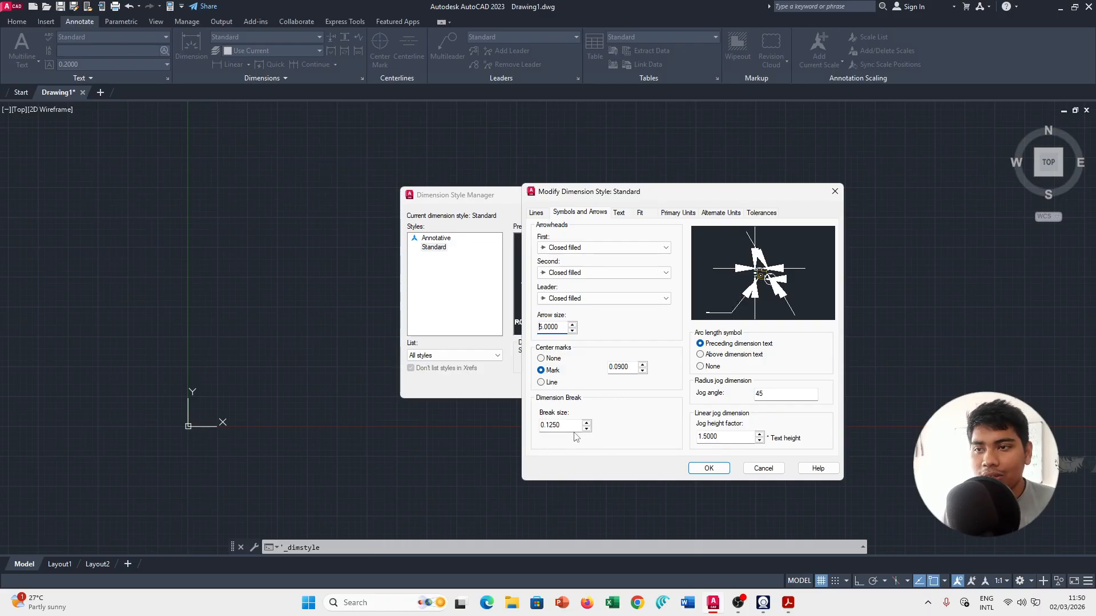
drag(577, 428, 490, 431)
text(5.0000)
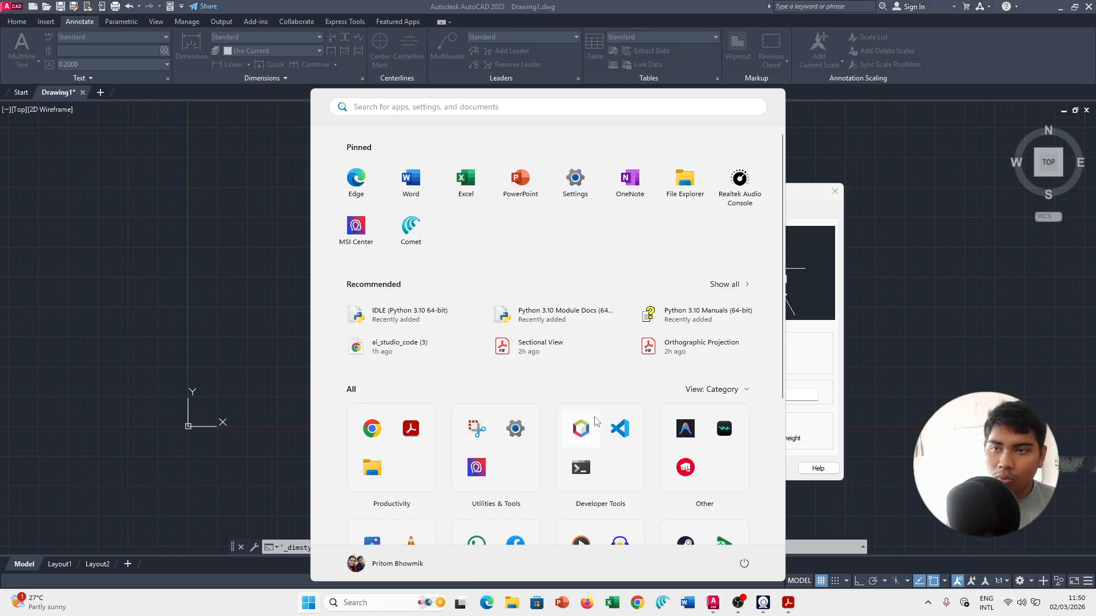
click(827, 350)
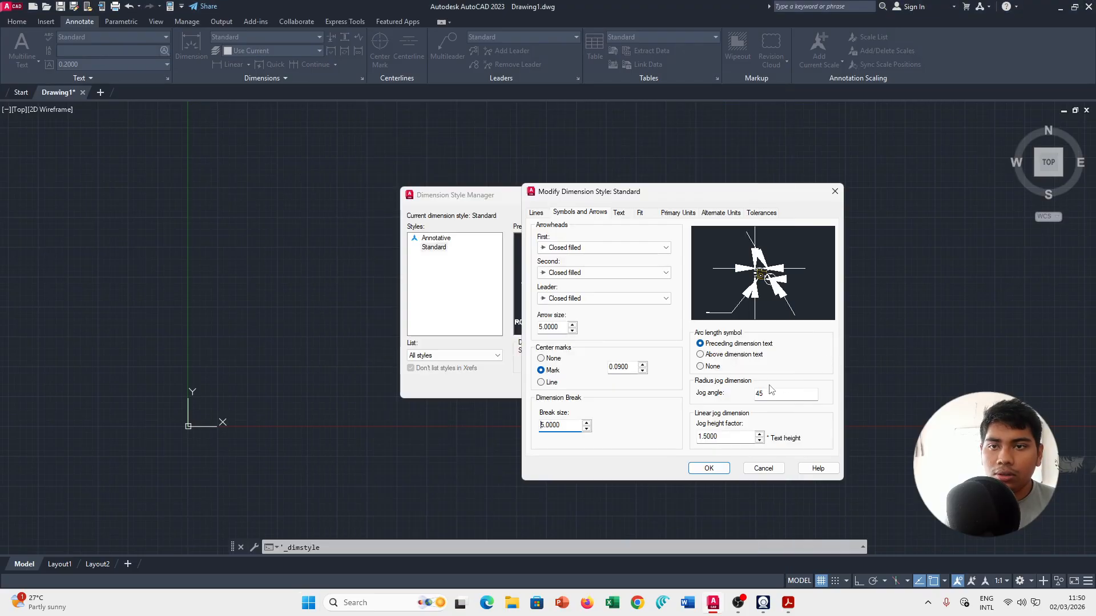
double_click(575, 425)
text(0.)
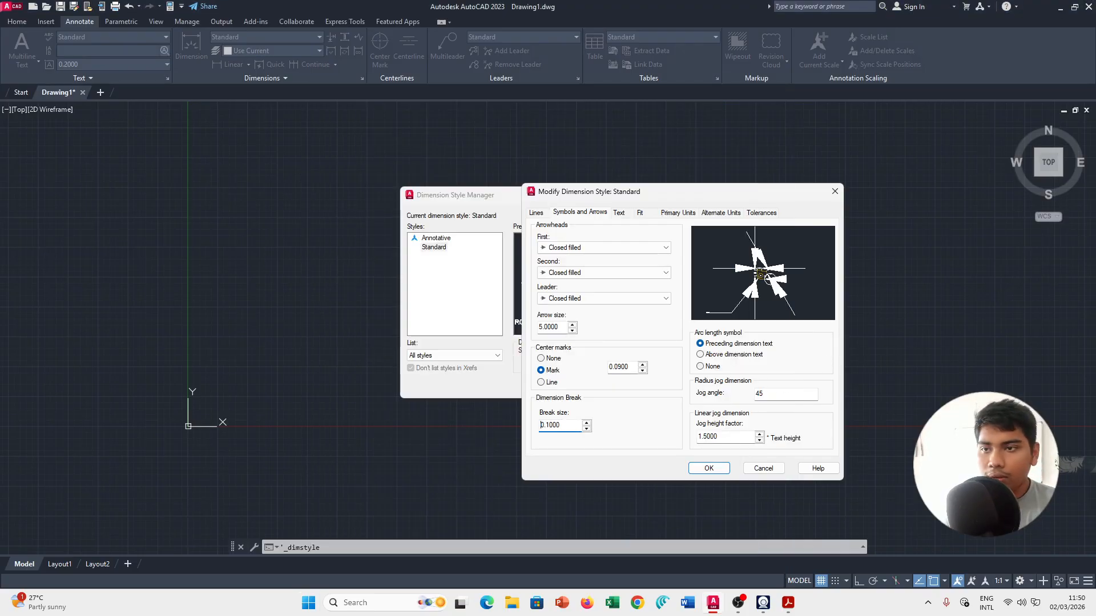
Change the dimension text color to Cyan and set the text height to 5.
click(621, 213)
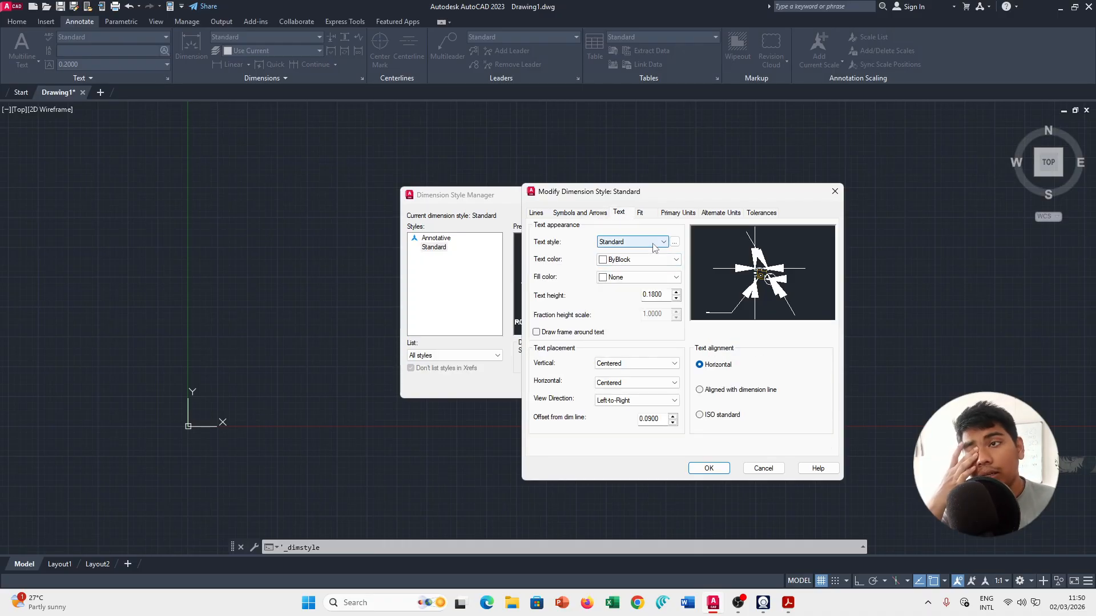
click(651, 260)
click(651, 260)
click(651, 261)
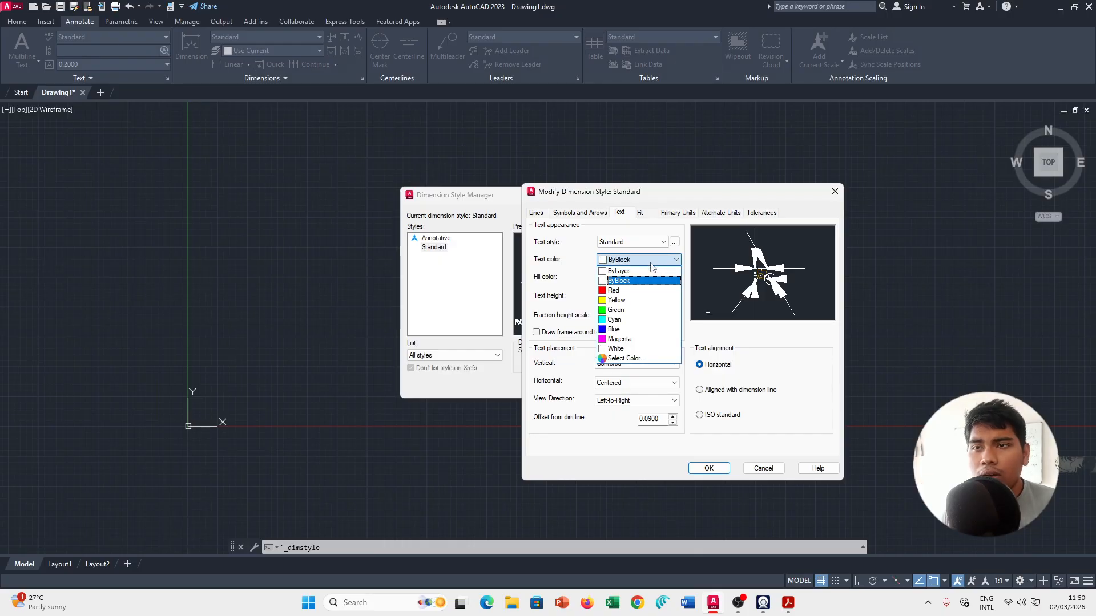
click(645, 321)
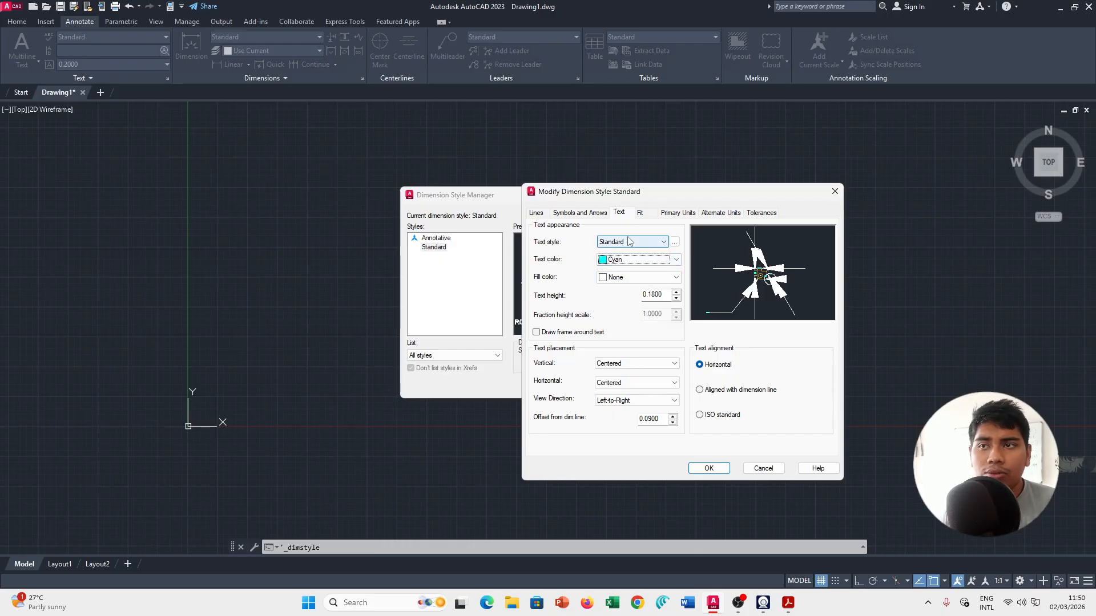
click(652, 244)
click(652, 244)
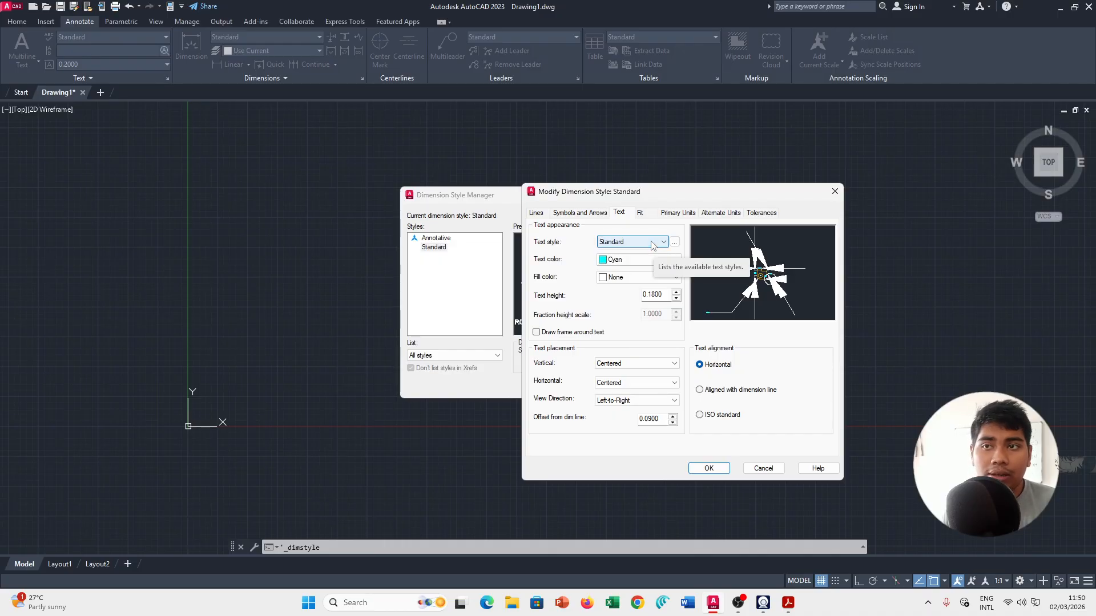
double_click(667, 296)
text(5)
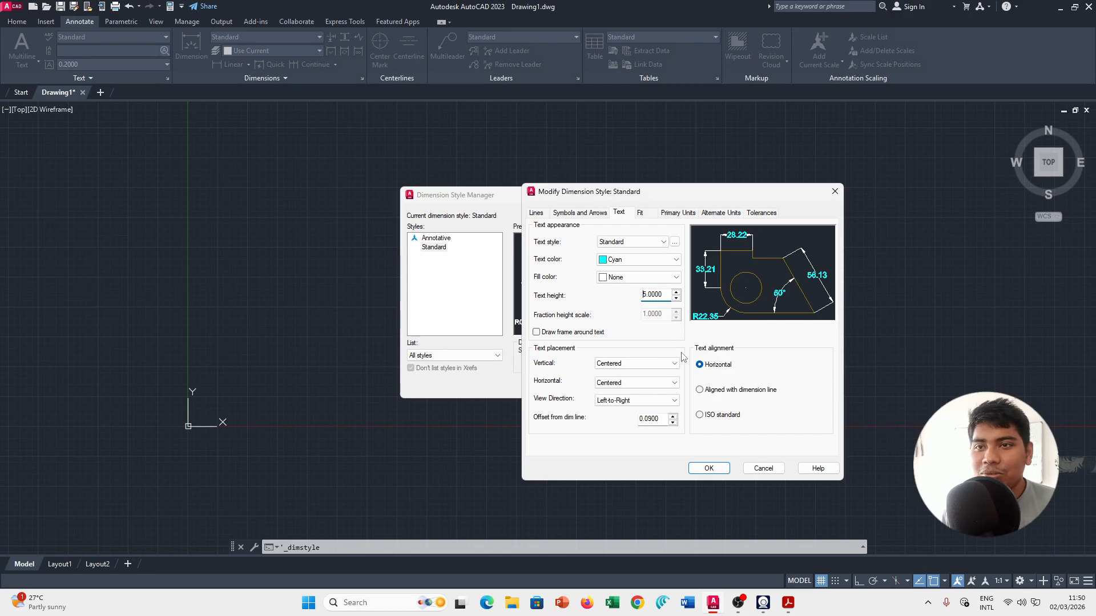
Change the color of both the dimension lines and the extension lines to Cyan.
click(536, 212)
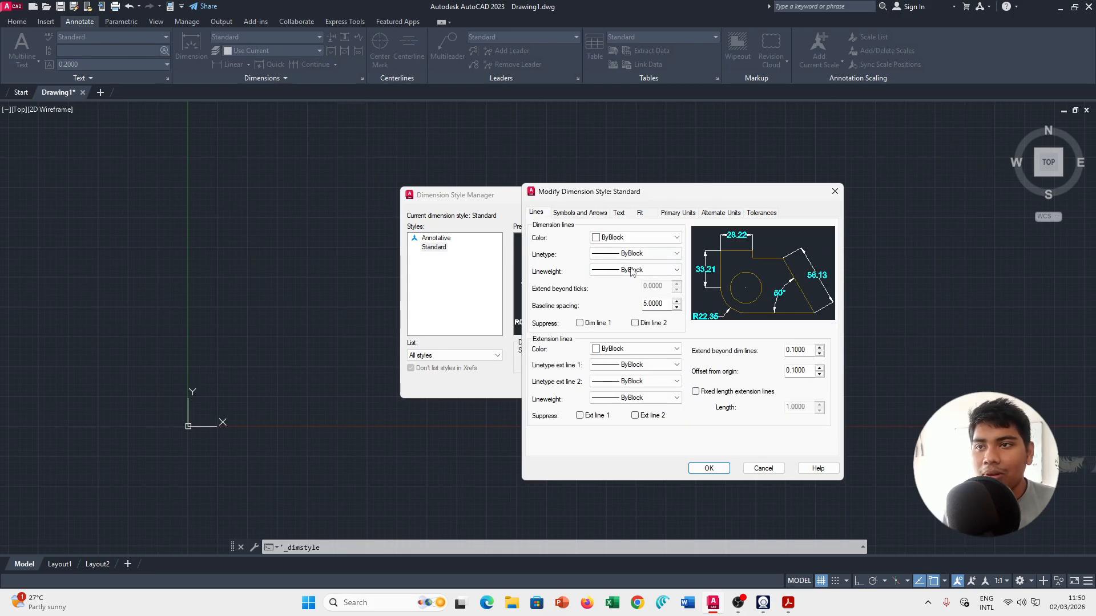
click(638, 238)
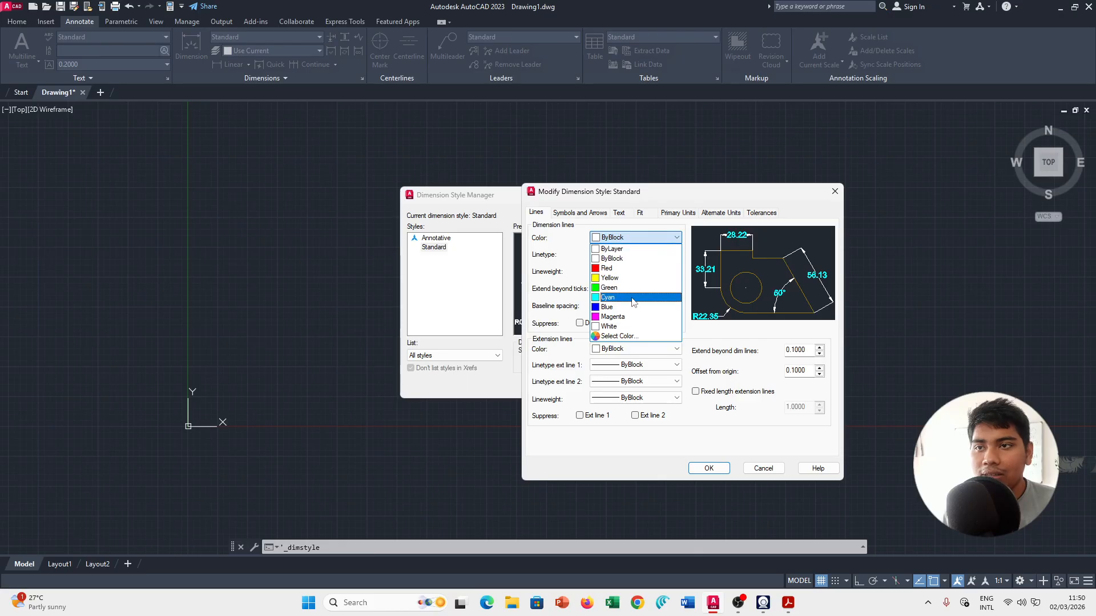
click(608, 298)
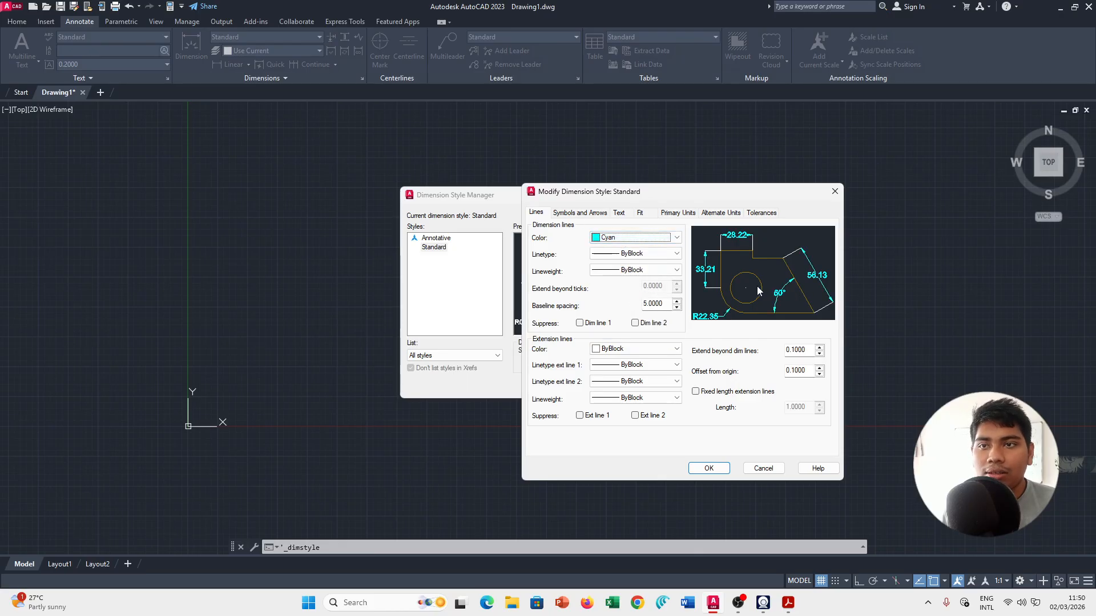
click(640, 350)
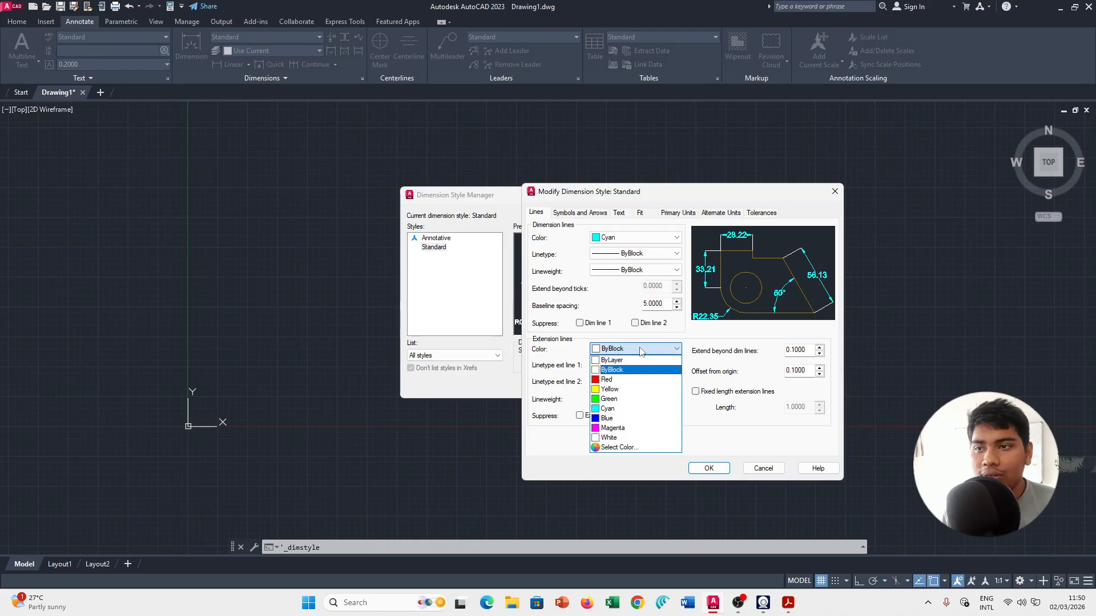
click(642, 408)
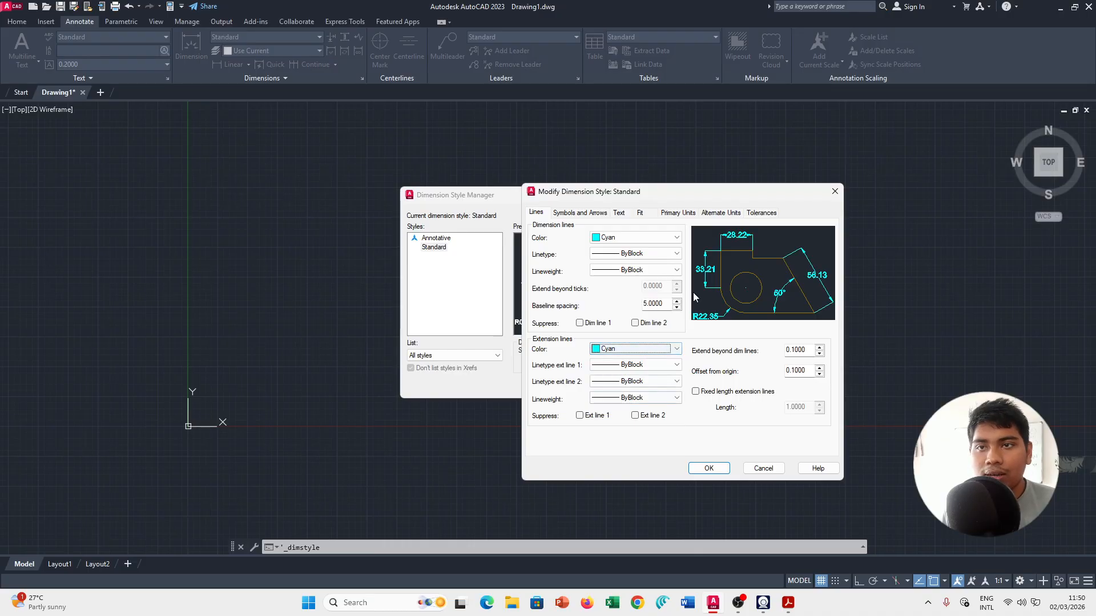
Review the fit, primary unit, alternate unit and tolerance settings and apply the modifications to the Standard dimension style.
click(624, 217)
click(647, 217)
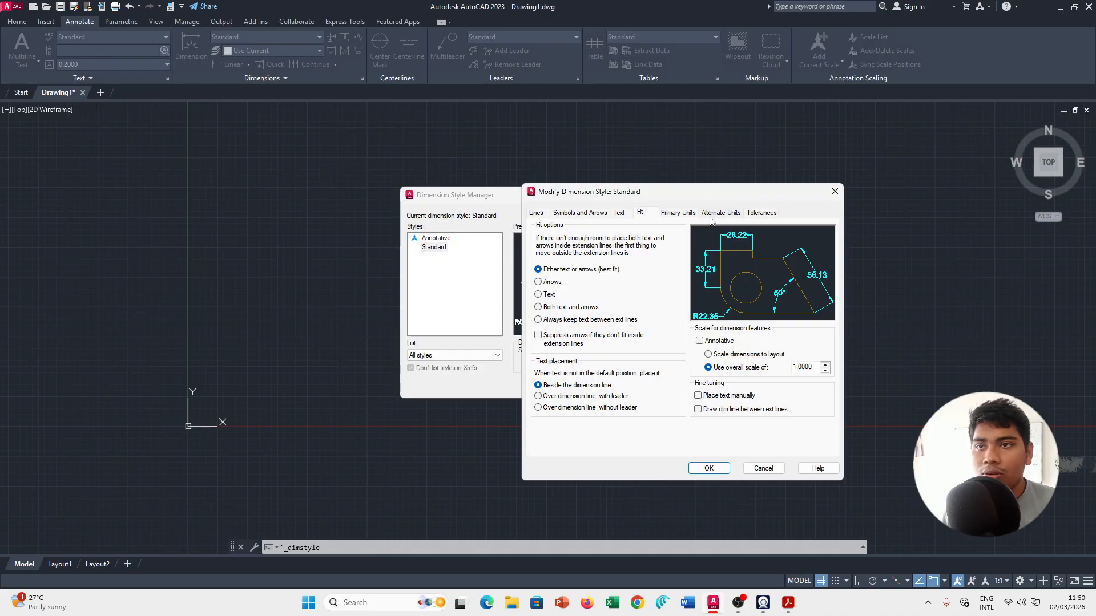
click(687, 213)
click(718, 213)
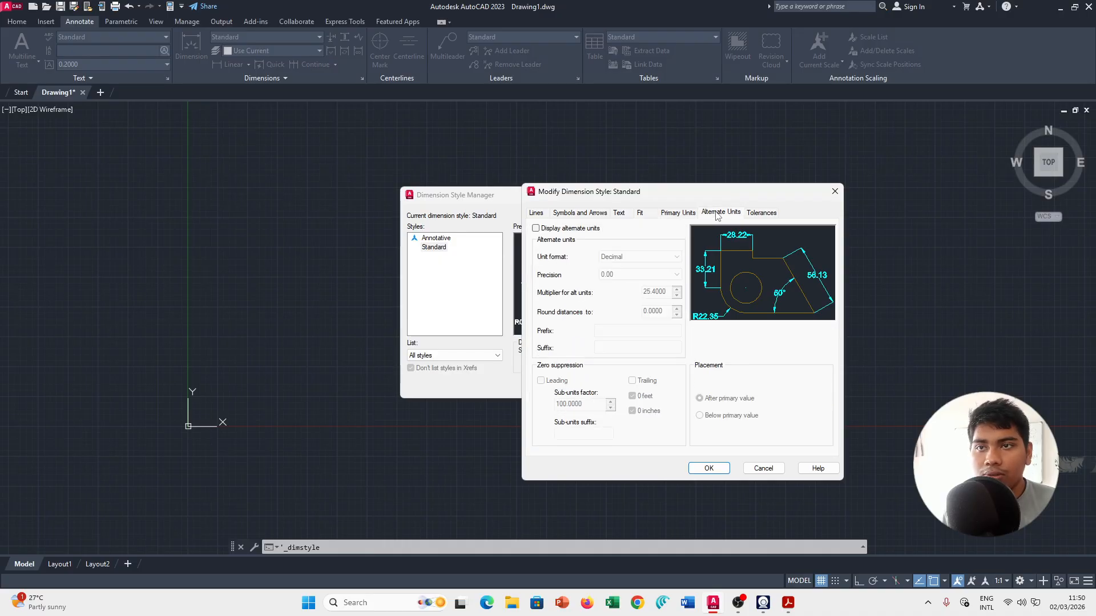
click(763, 214)
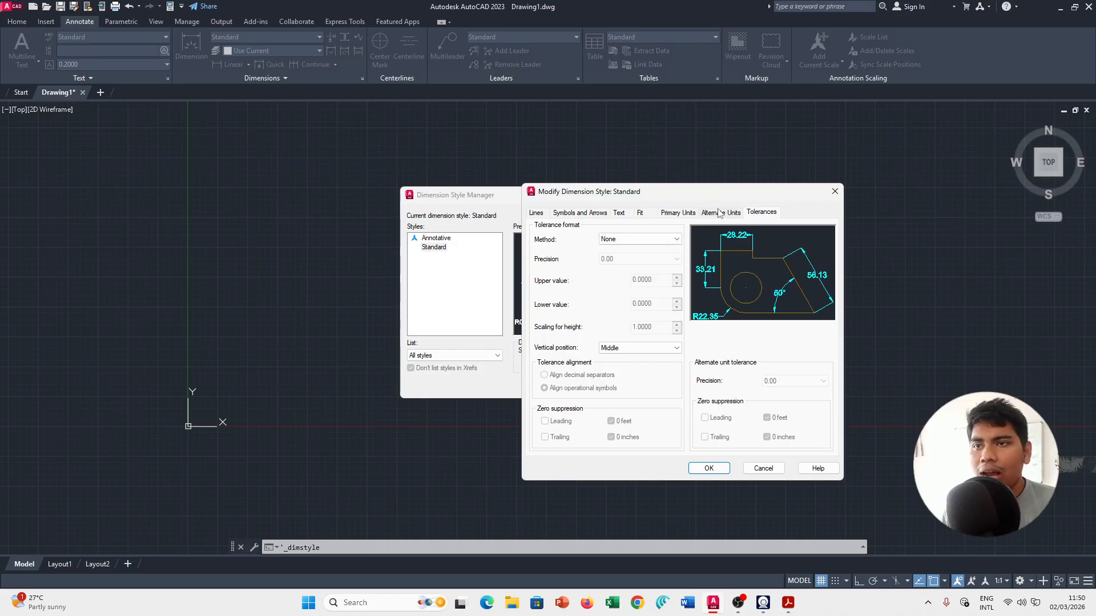
click(708, 467)
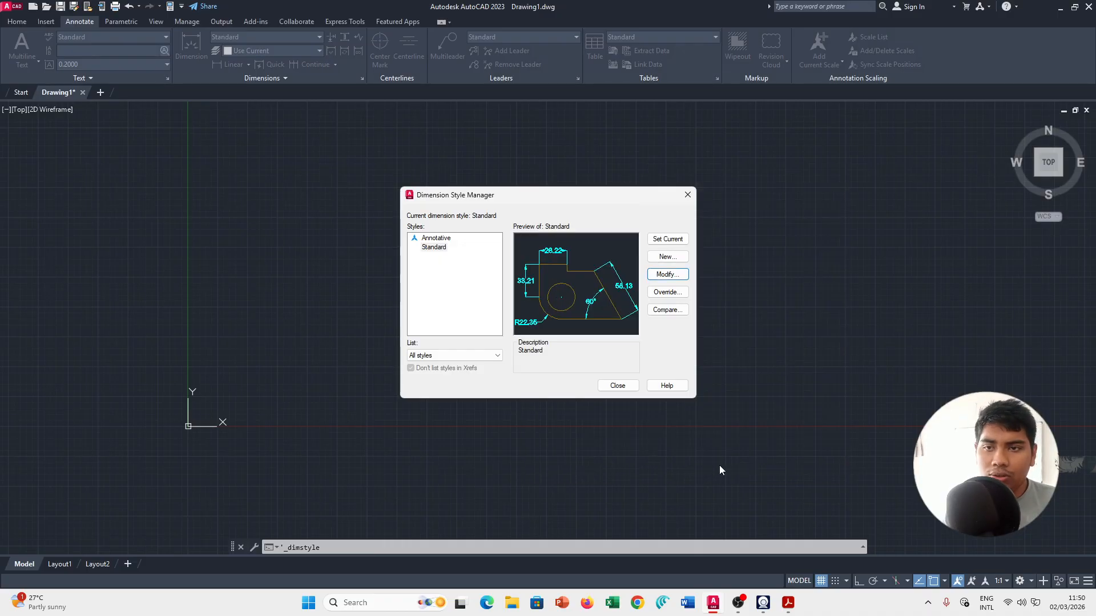
Close the Dimension Style Manager and create a new layer named object.
click(618, 385)
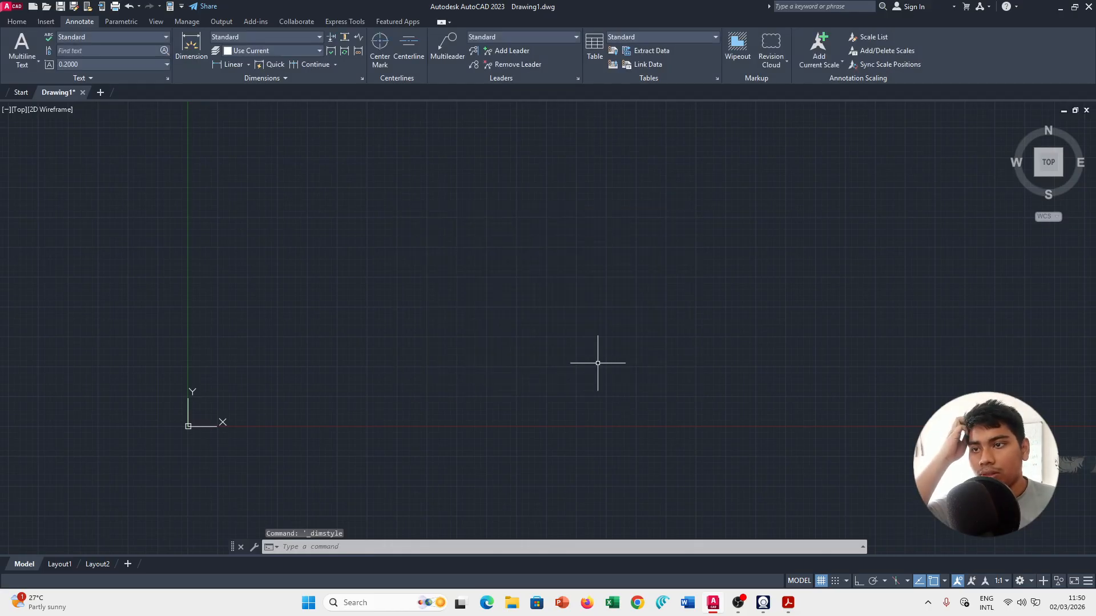
click(46, 21)
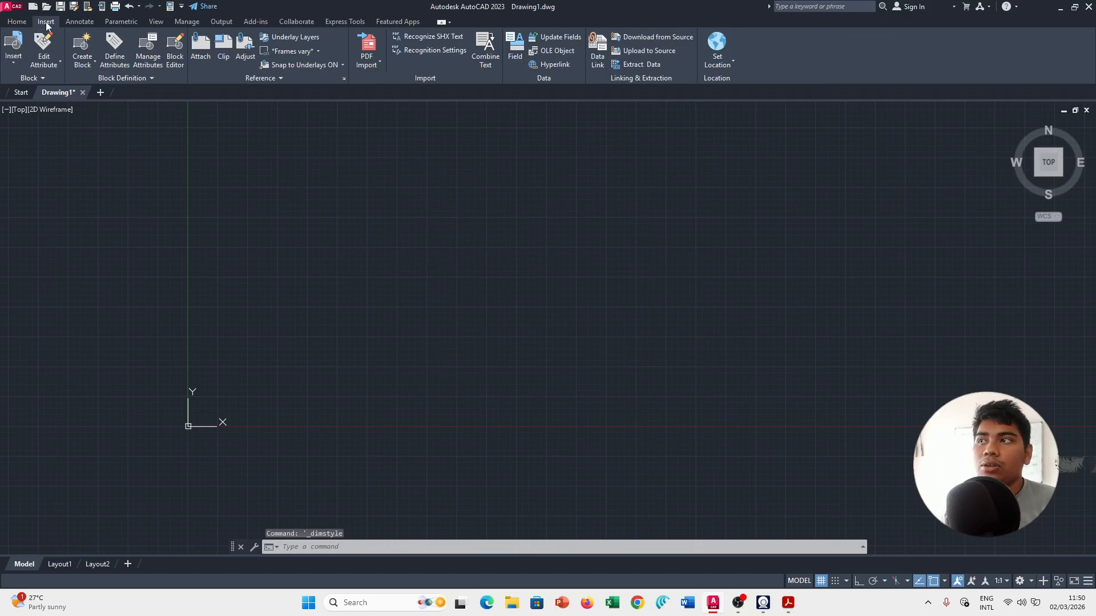
click(78, 22)
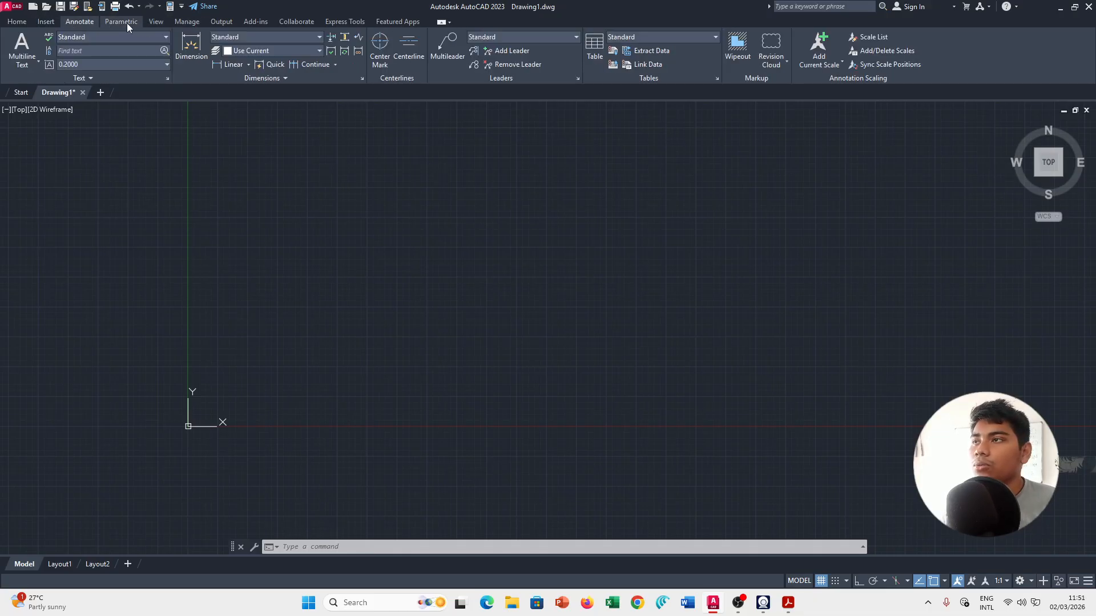
click(121, 22)
click(47, 22)
click(17, 22)
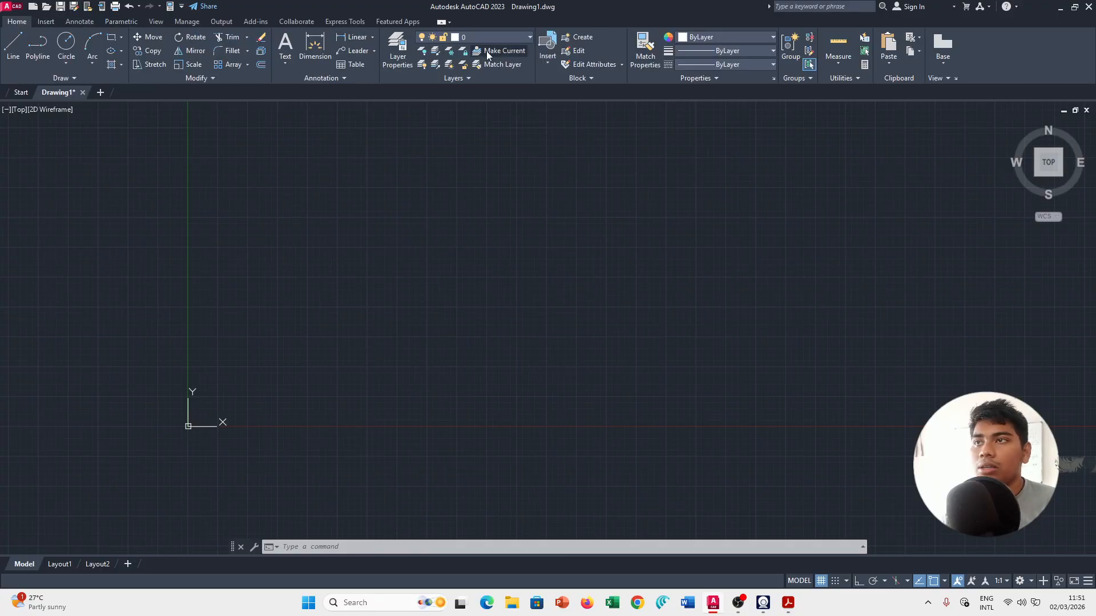
click(398, 49)
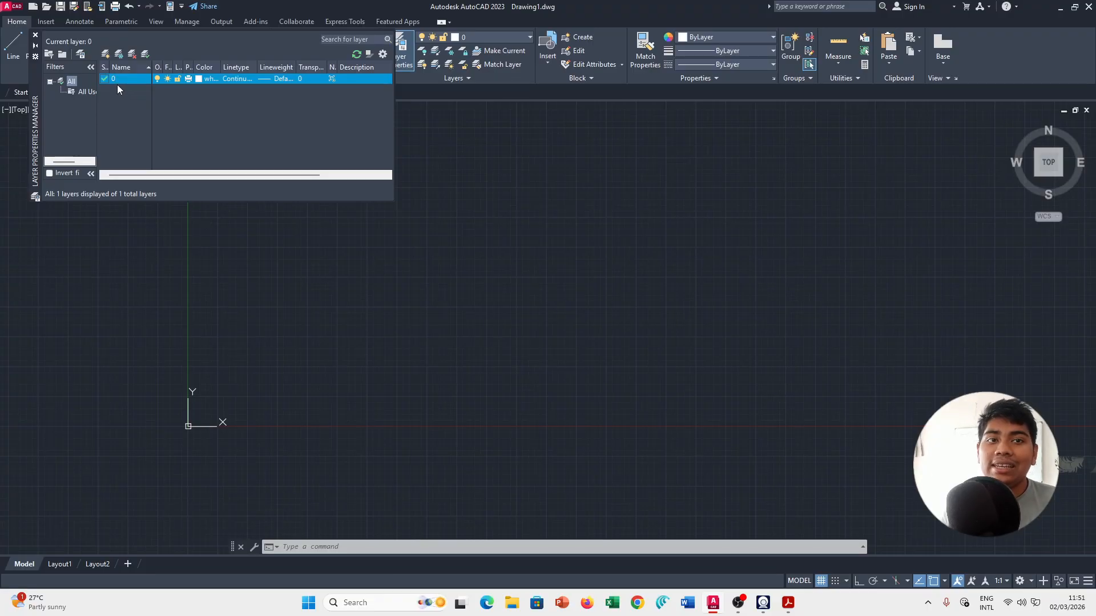
click(105, 55)
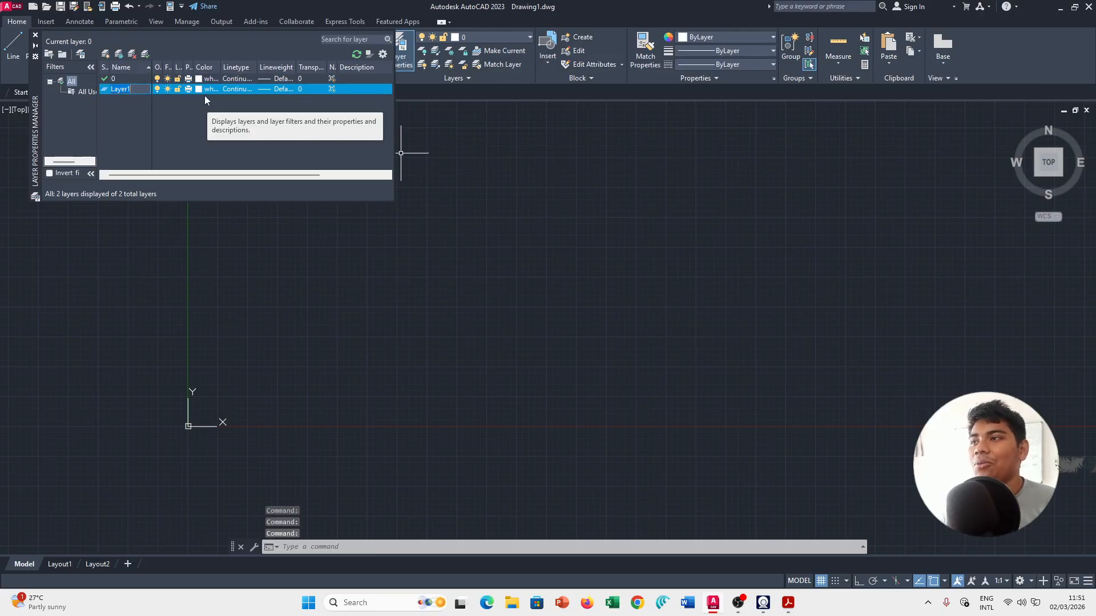
text(object)
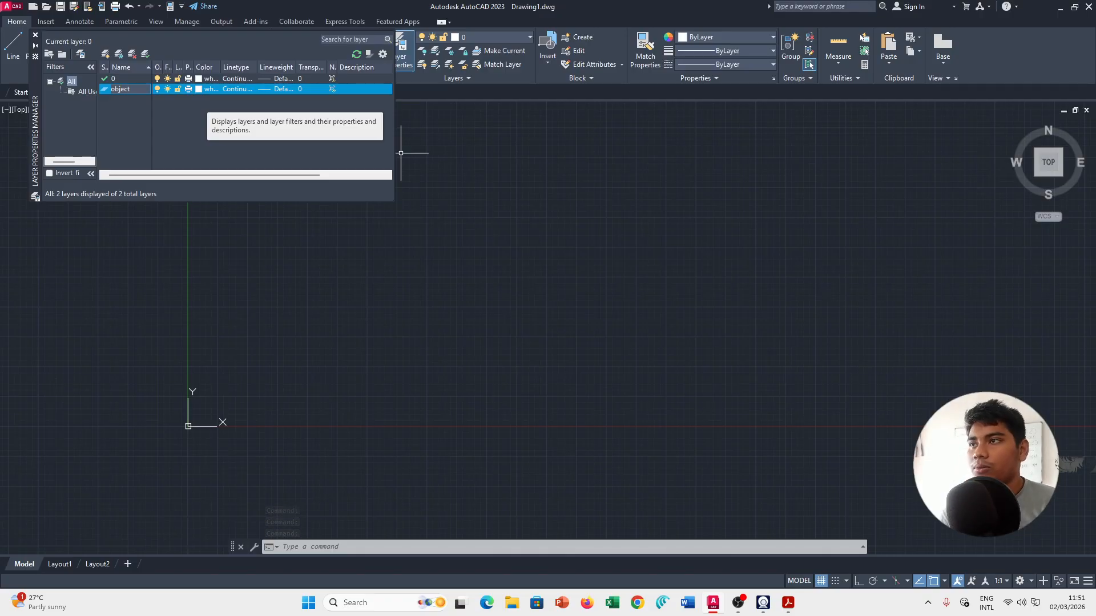
Keep the object layer's color and set its lineweight to 0.25 mm.
click(201, 87)
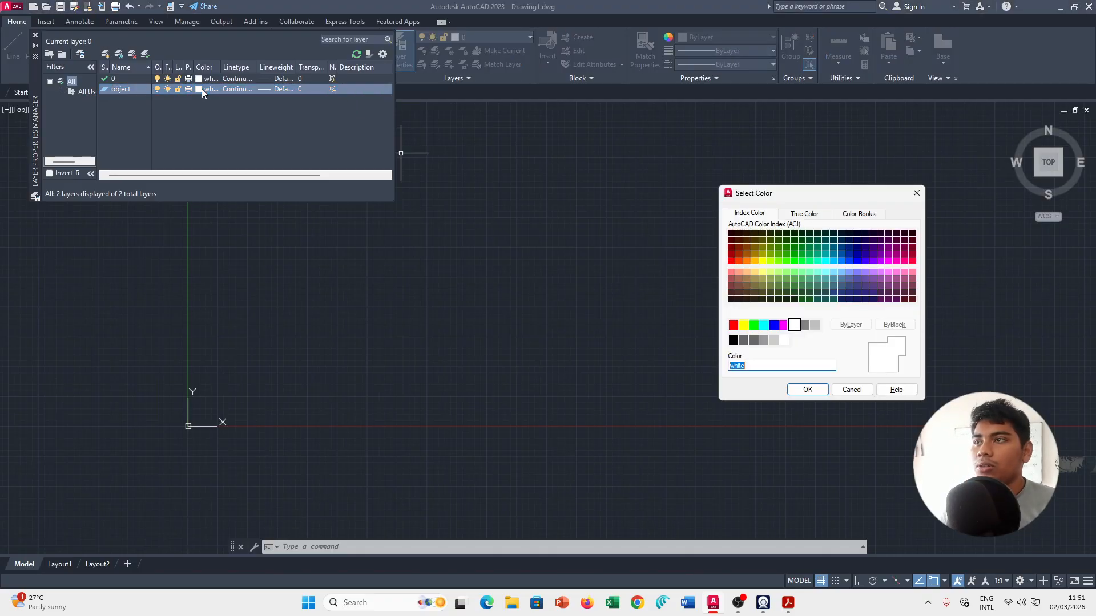
click(916, 194)
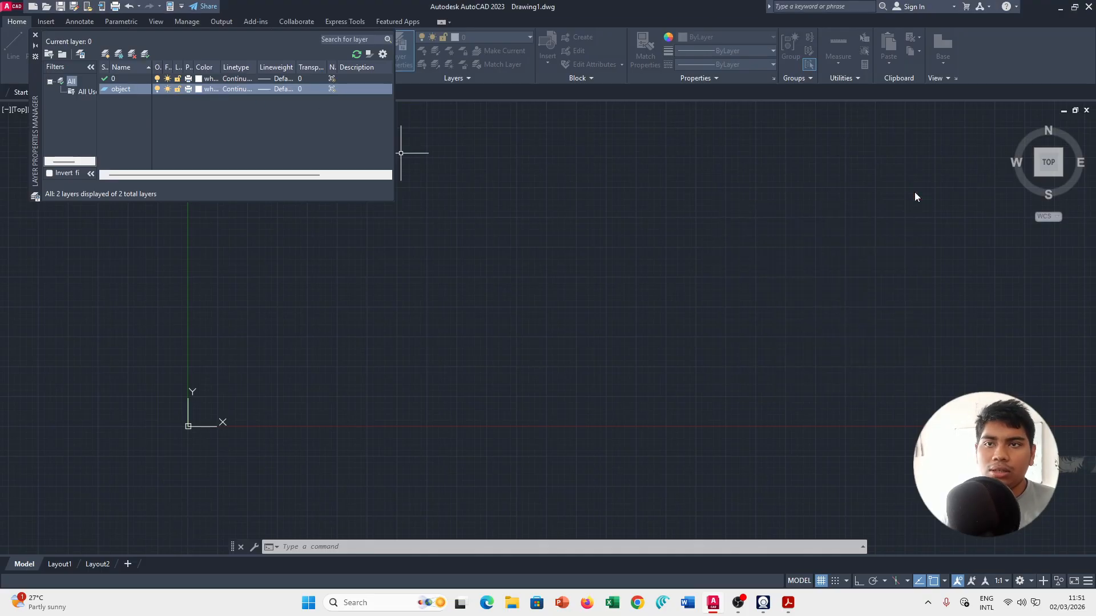
click(268, 89)
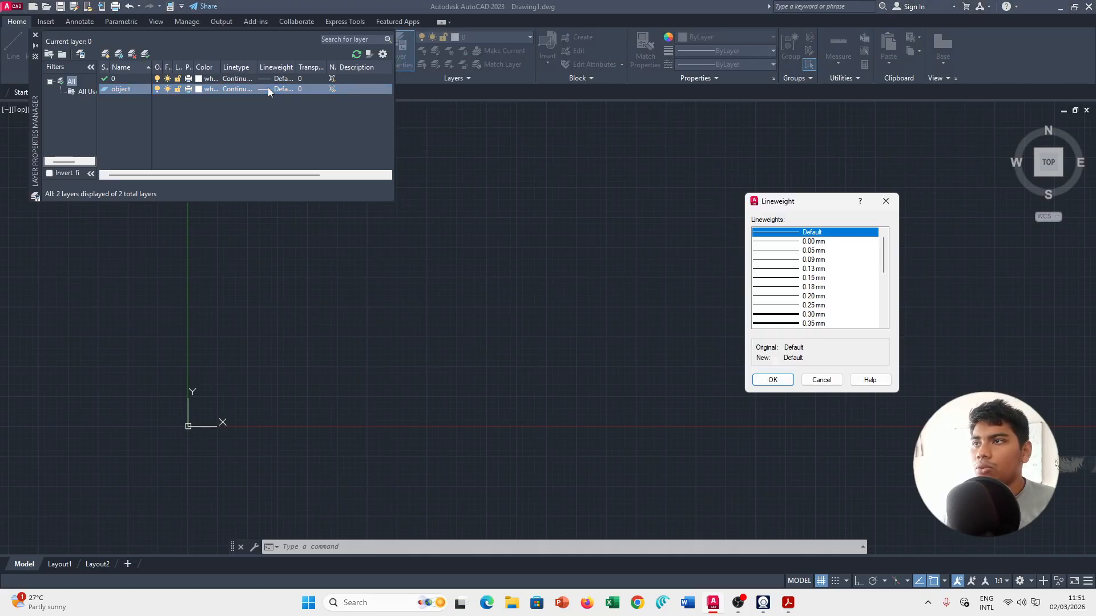
click(813, 251)
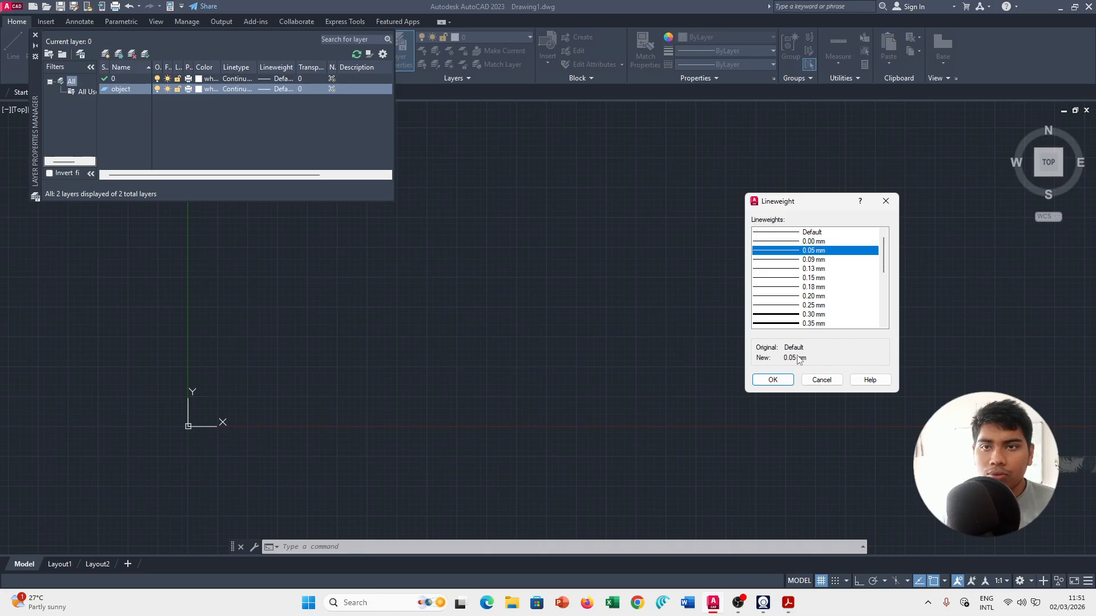
click(817, 307)
click(781, 377)
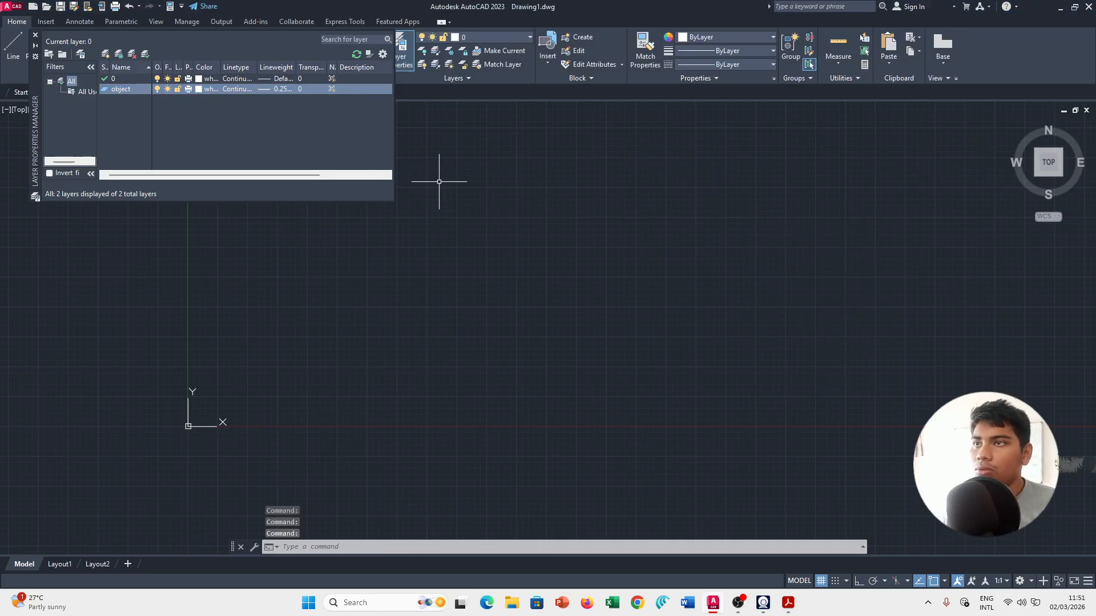
Draw a freehand test line on layer 0 and undo it.
click(508, 215)
click(831, 300)
click(13, 43)
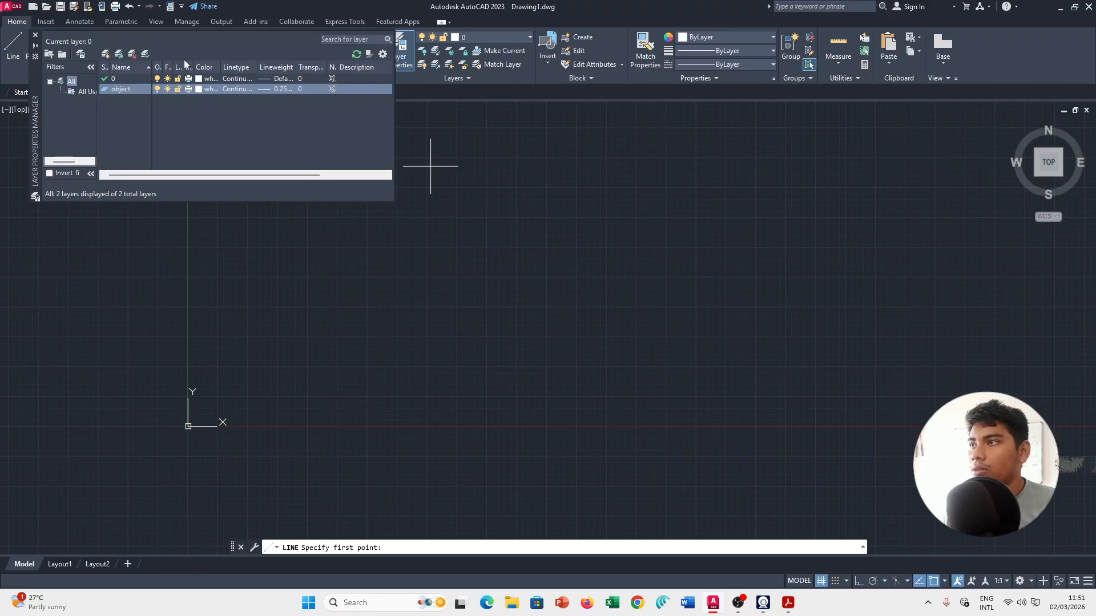
click(539, 266)
click(825, 284)
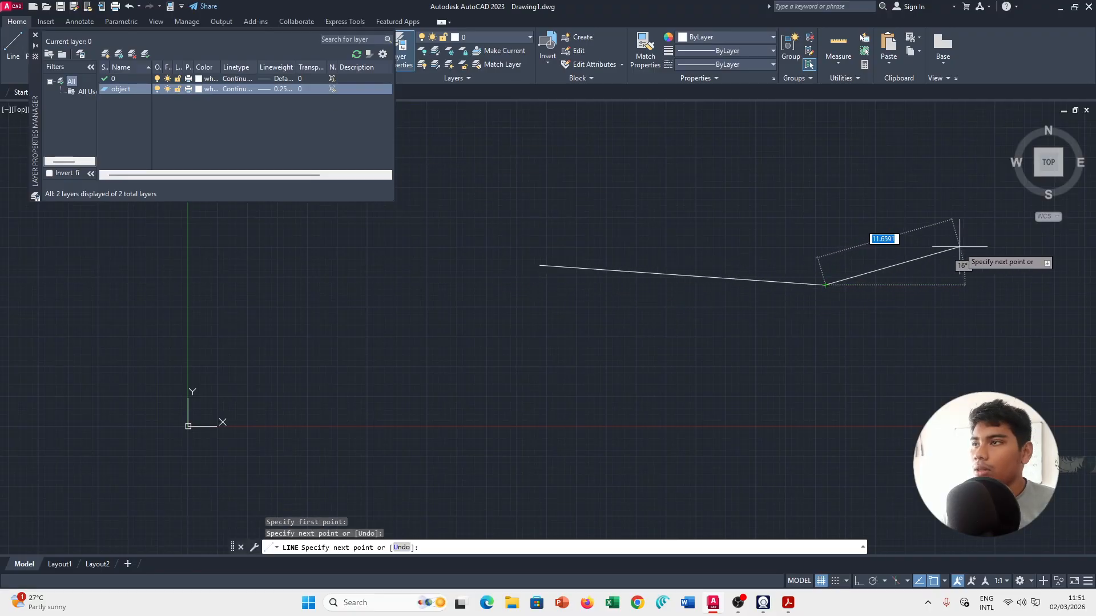
key(Escape)
key(ctrl+z)
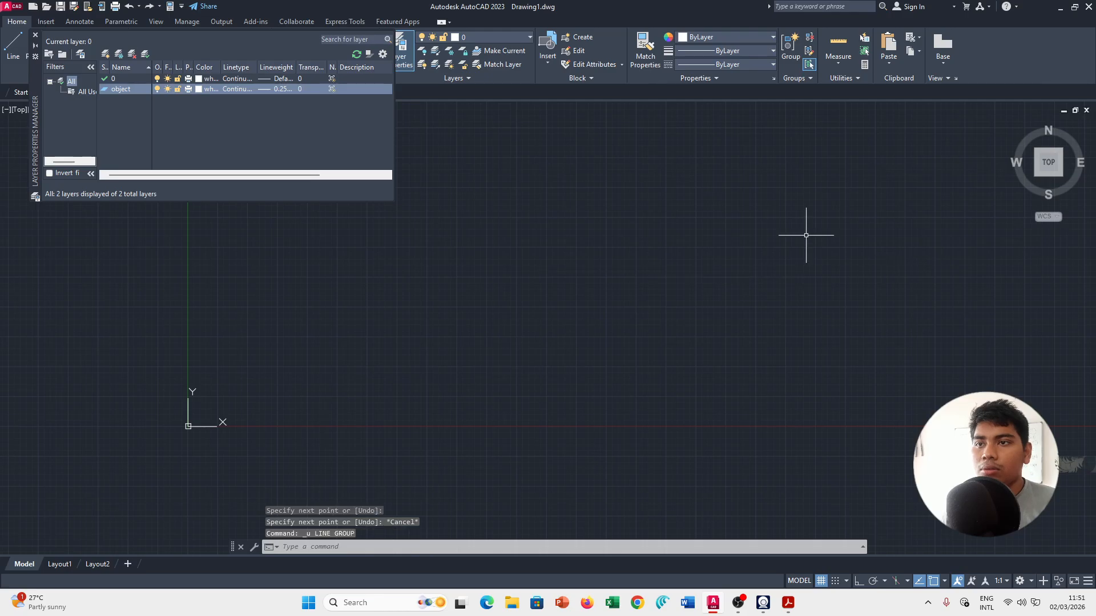
Make the object layer current, draw a freehand test line on it, and undo that line.
click(506, 40)
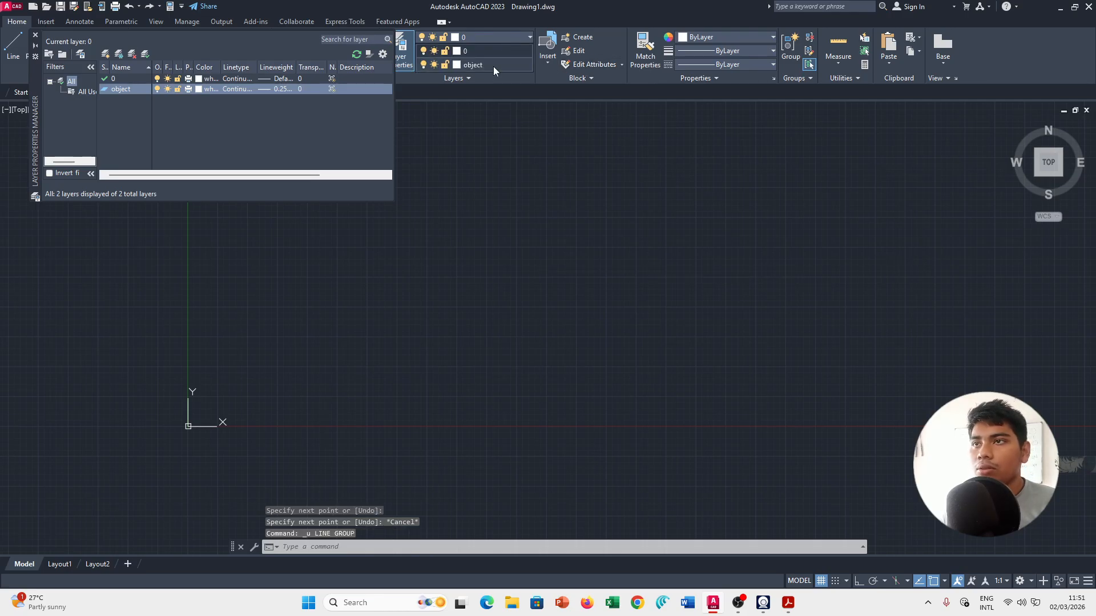
click(493, 66)
click(11, 47)
click(713, 284)
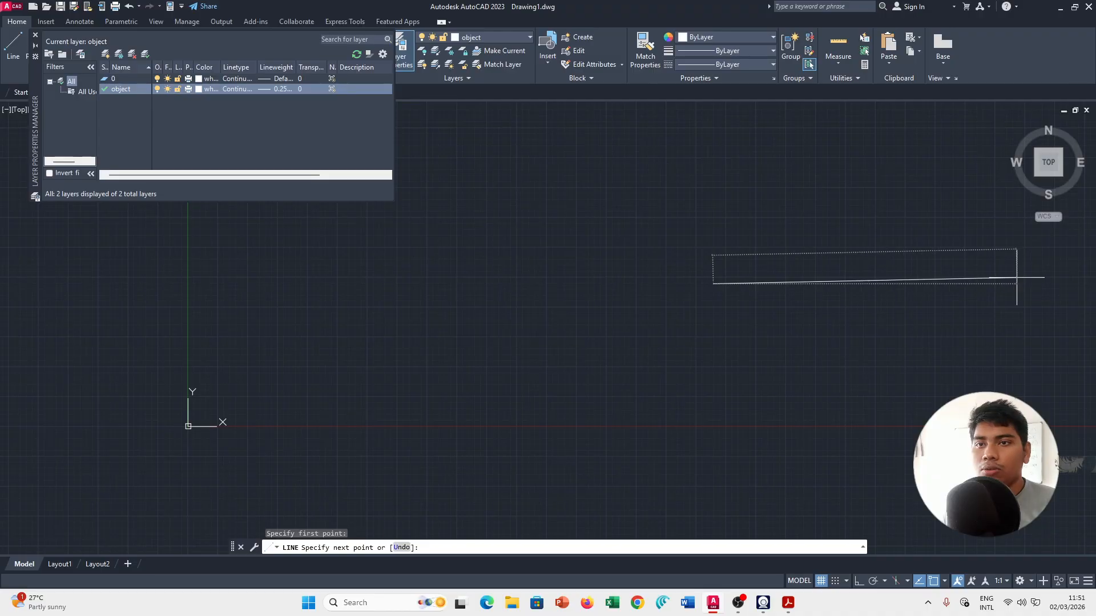
click(1016, 278)
key(Escape)
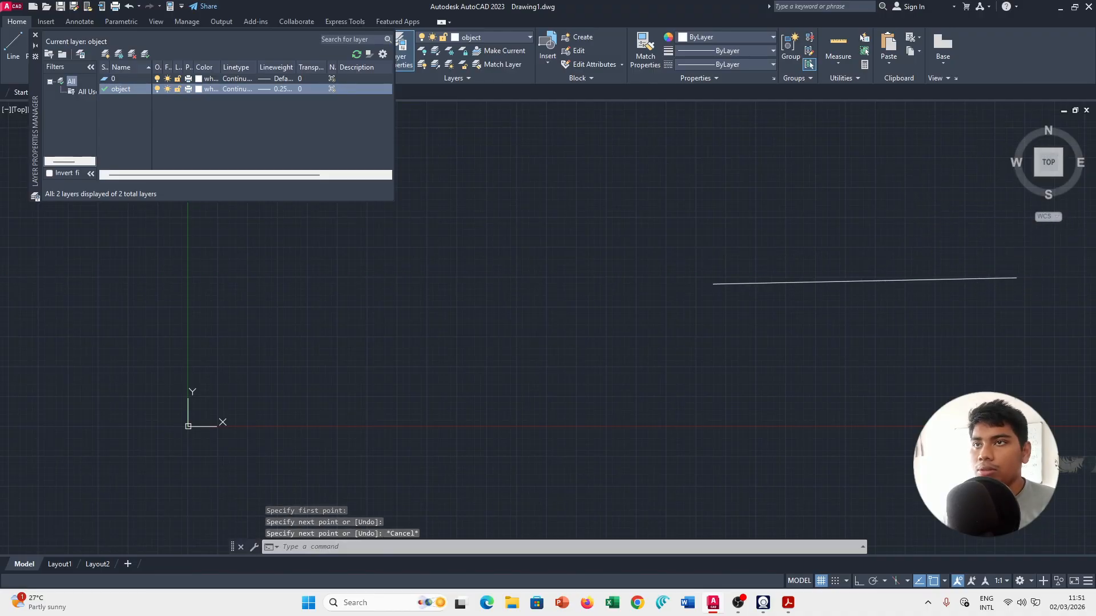
key(ctrl+z)
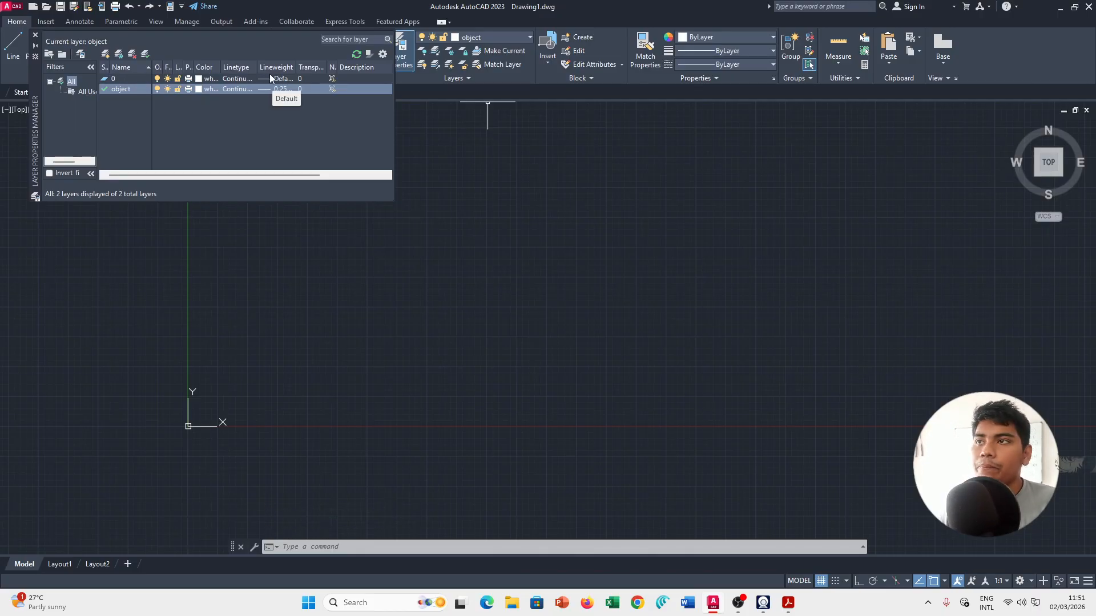
Create another new layer named projection.
click(105, 54)
text(proje)
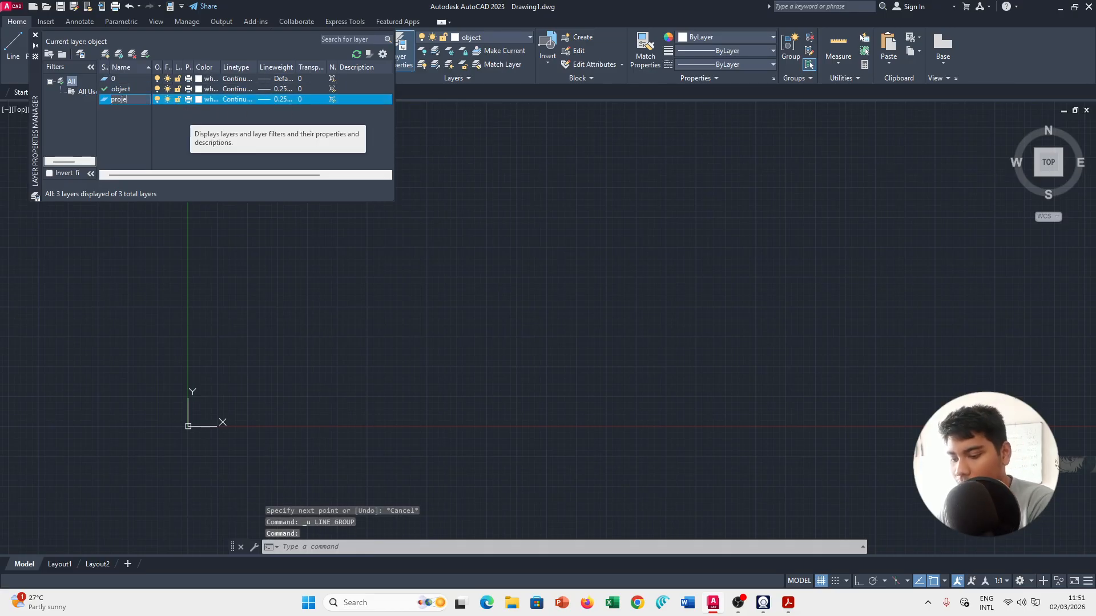
text(ctio)
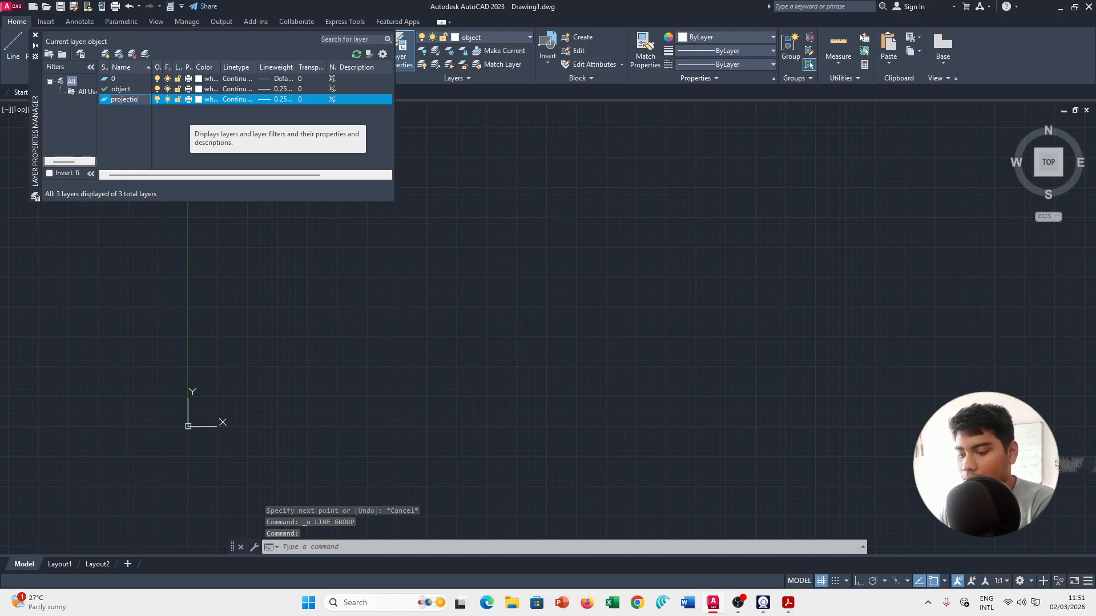
text(n)
key(Return)
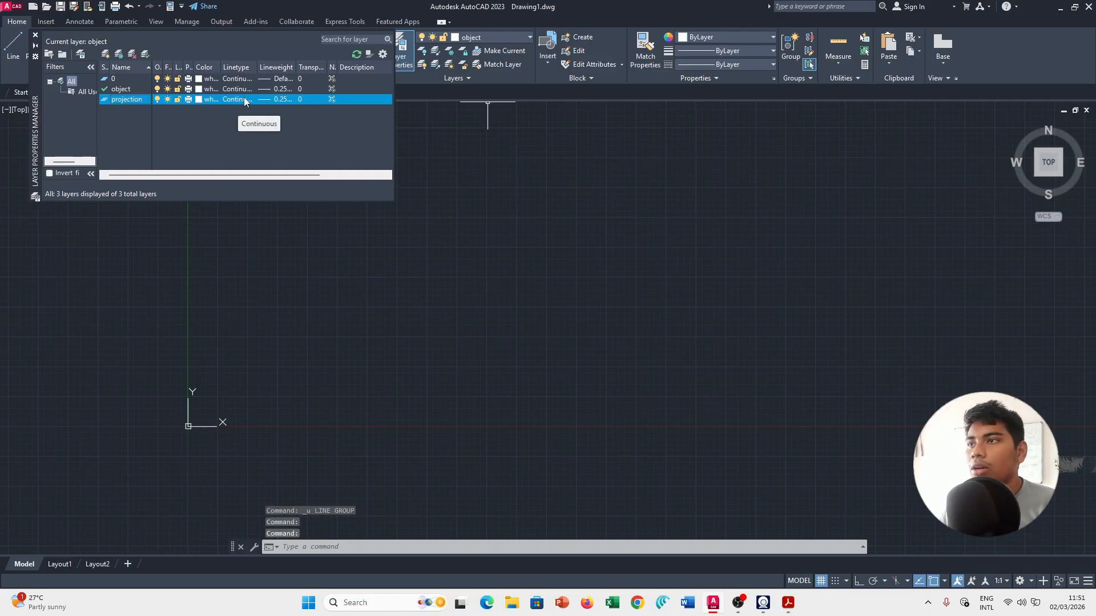
Load the ACAD_ISO02W100 ISO dash linetype and assign it to the projection layer.
click(244, 100)
click(846, 360)
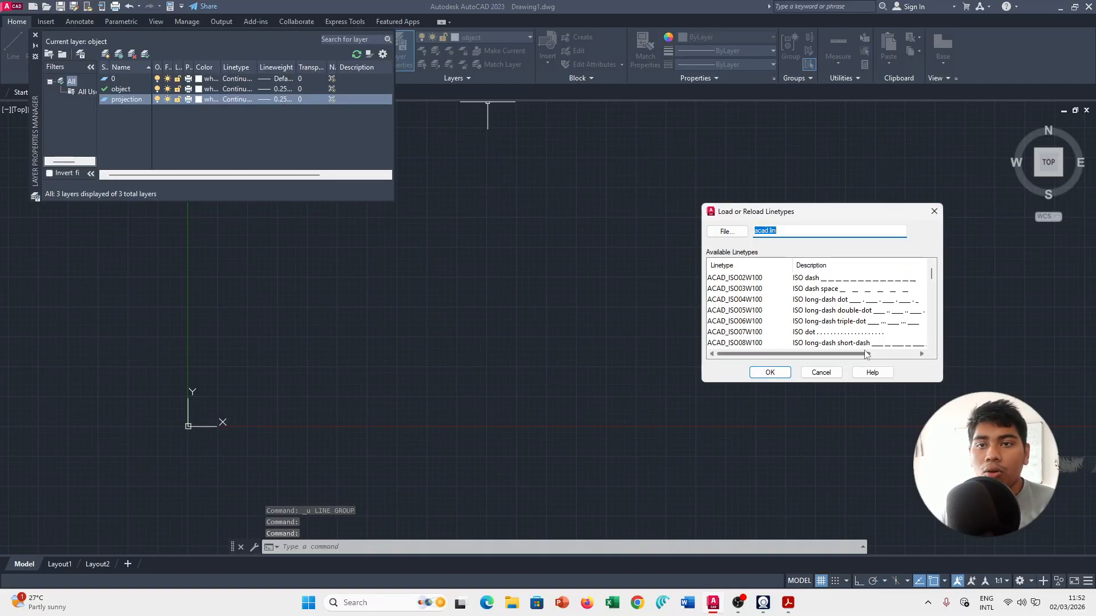
scroll(879, 303, down, 1)
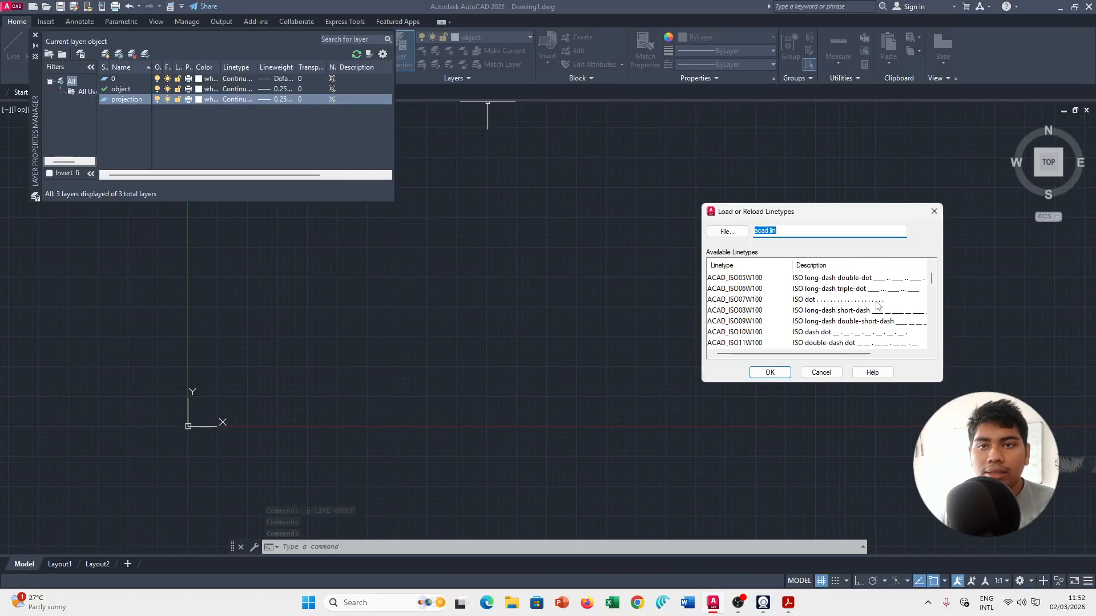
scroll(869, 334, up, 1)
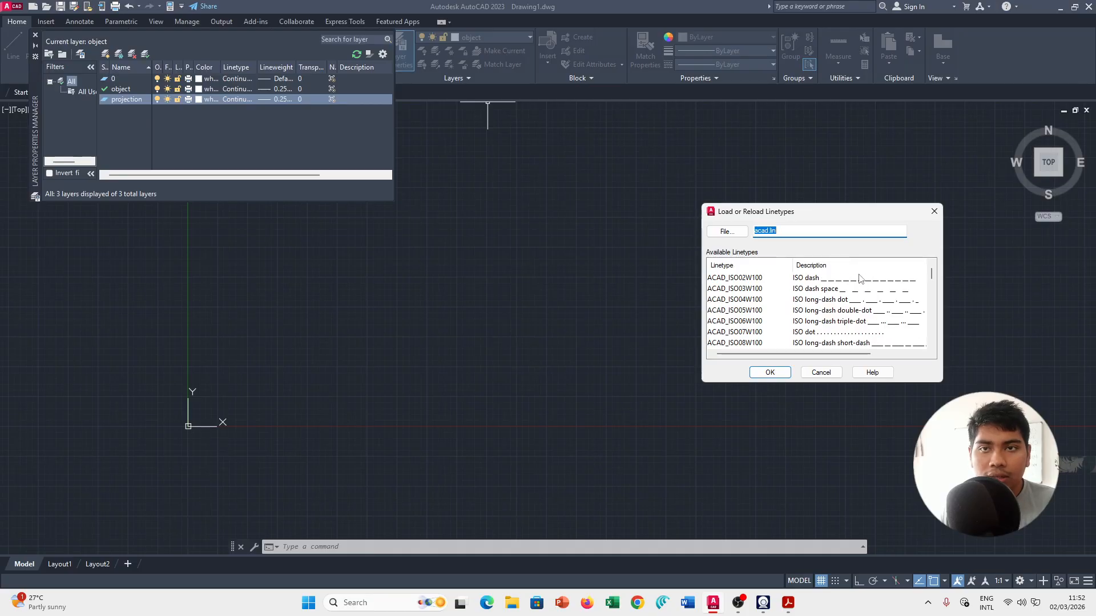
click(747, 278)
click(773, 373)
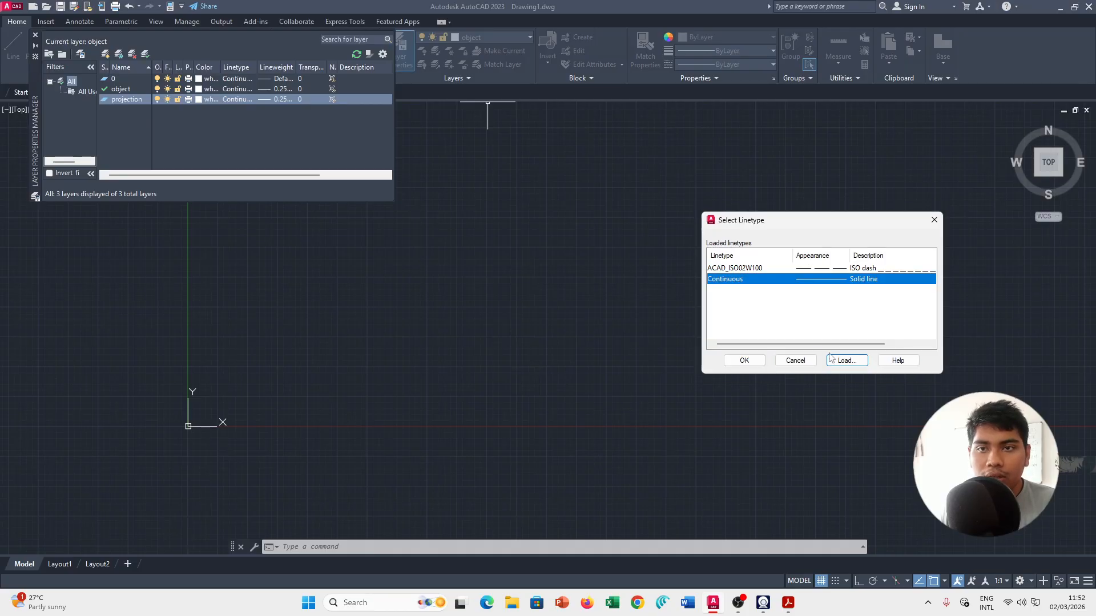
click(819, 269)
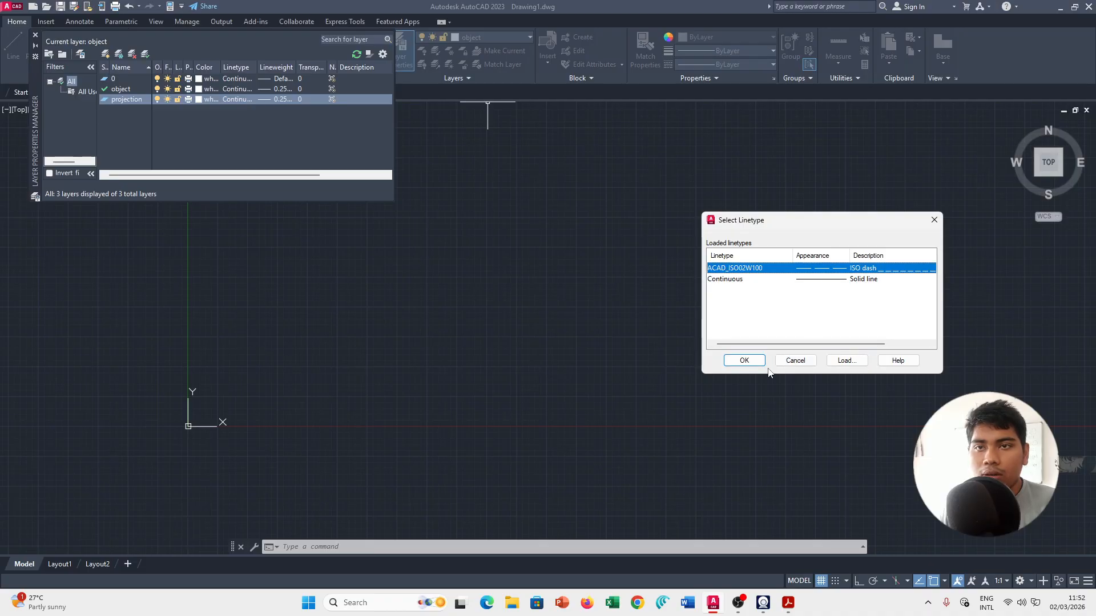
click(744, 361)
Draw a freehand test line with the object layer still current and undo it.
click(507, 245)
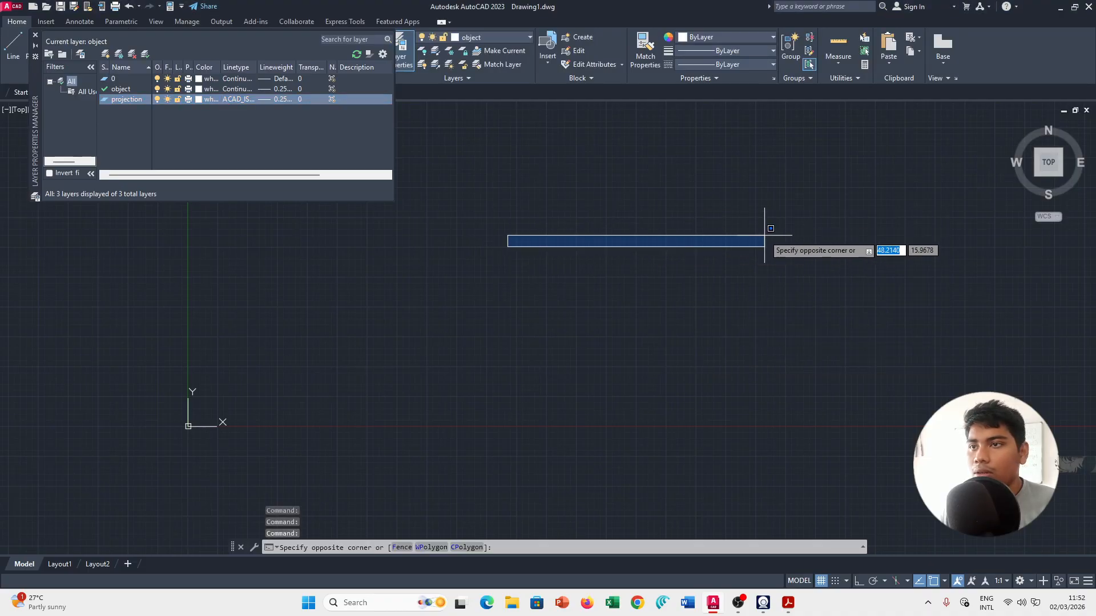
click(11, 47)
click(505, 287)
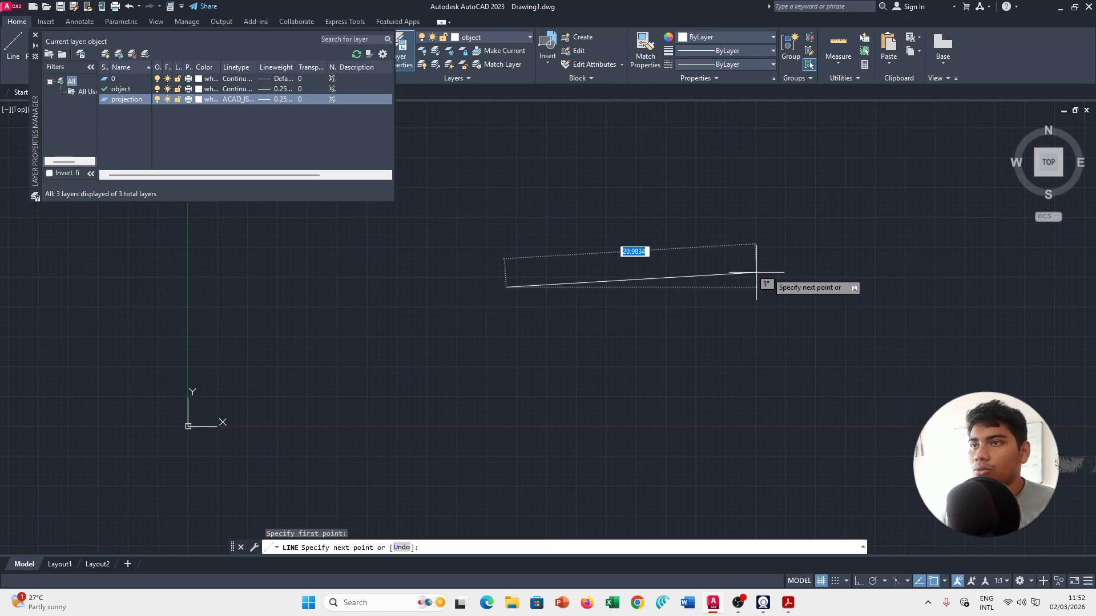
click(832, 274)
key(Escape)
key(ctrl+z)
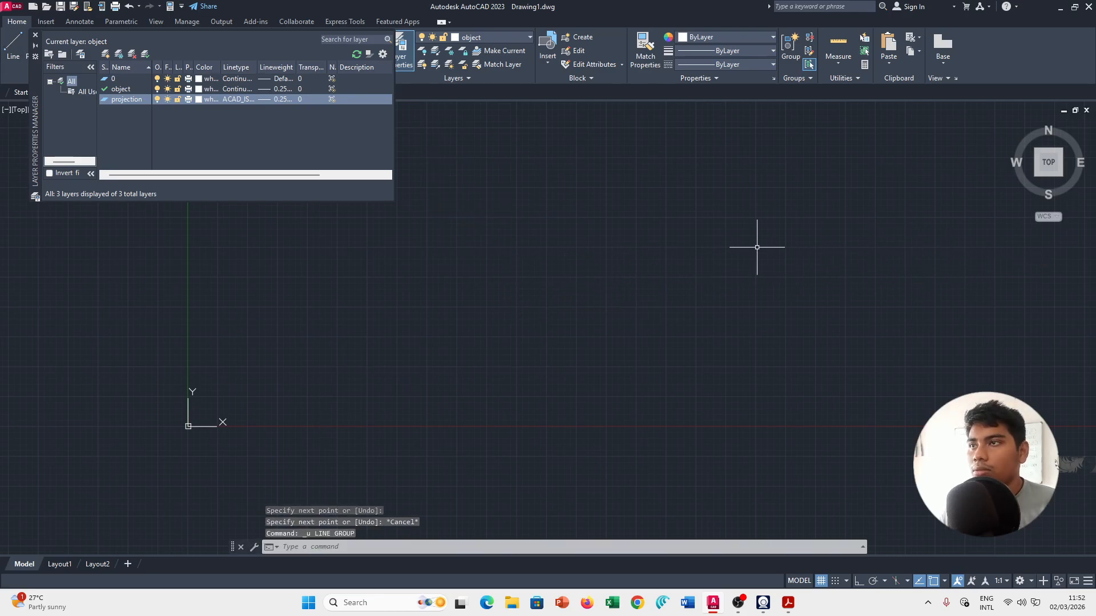
Make the projection layer current, then draw and undo a test line to check its dashed linetype.
click(487, 35)
click(507, 80)
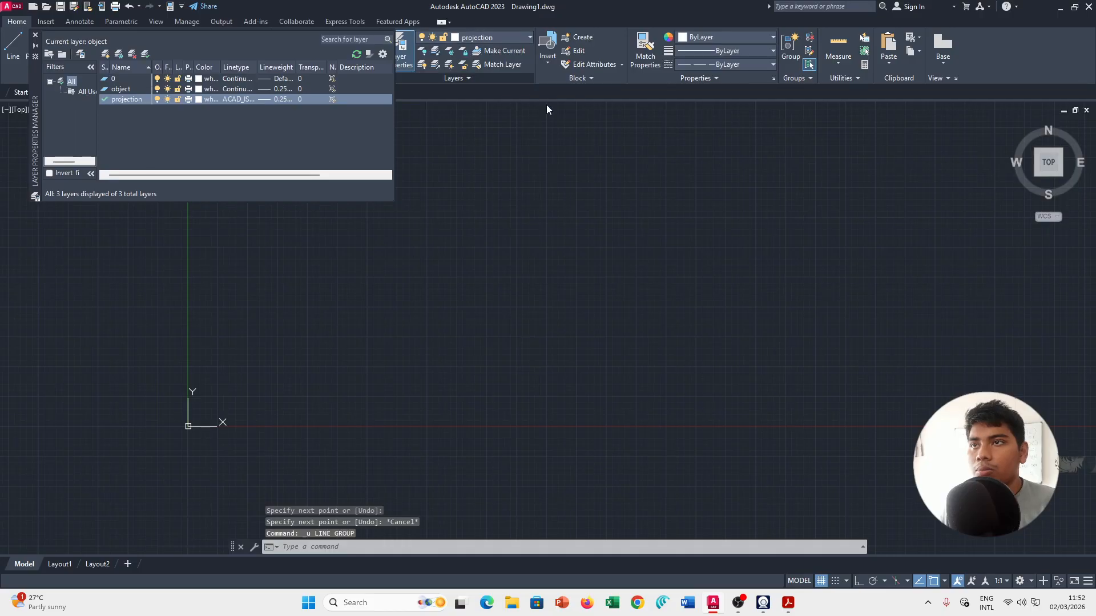
click(11, 47)
click(571, 250)
click(939, 257)
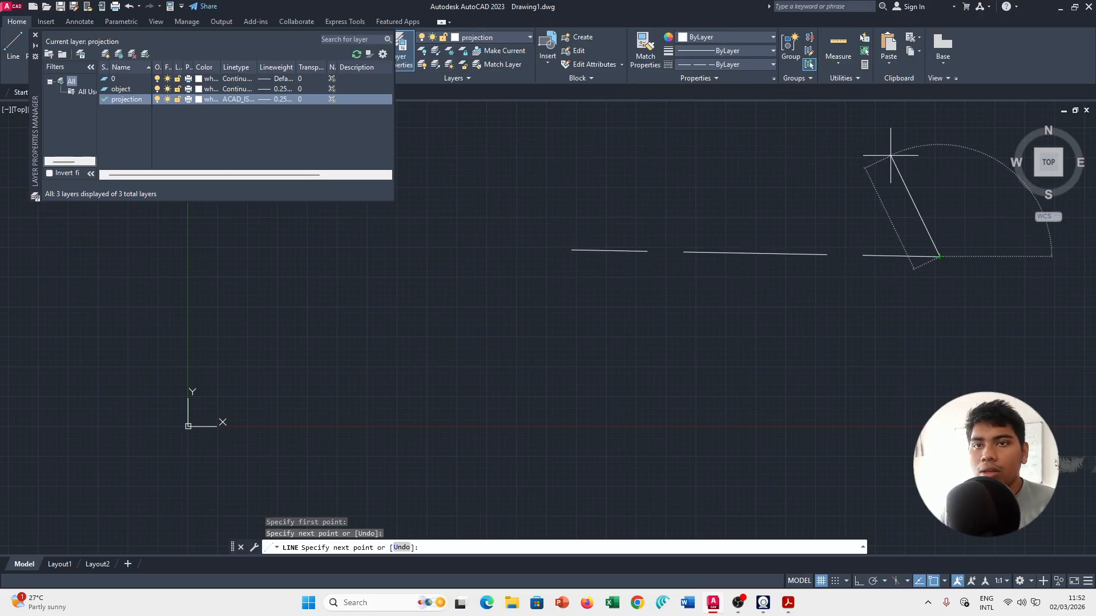
key(Escape)
key(ctrl+z)
Load the HIDDEN2 linetype and assign it to the projection layer.
click(247, 98)
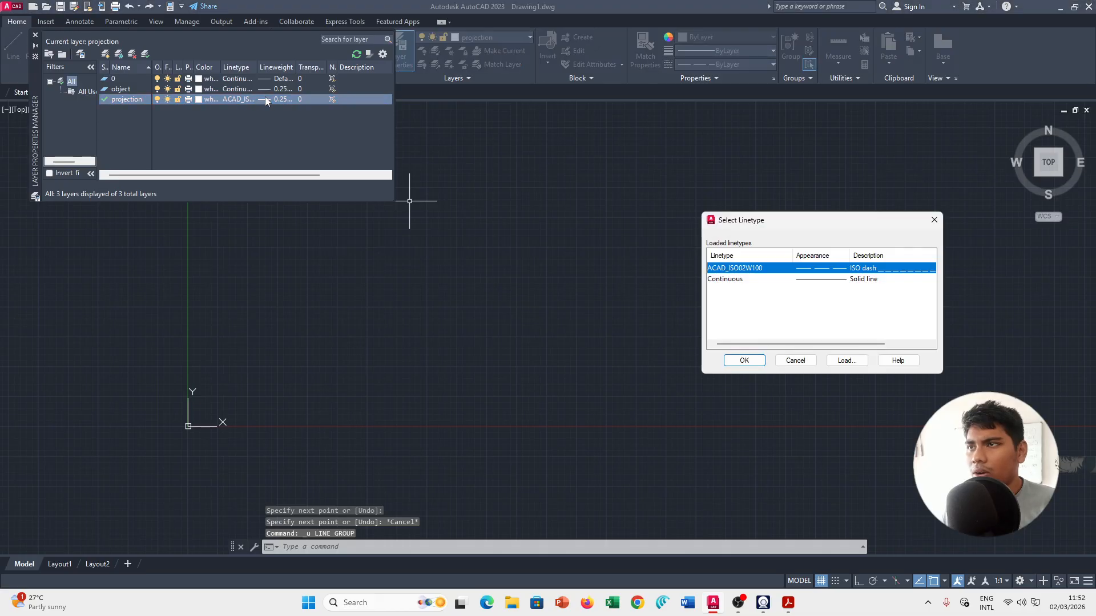
click(845, 364)
scroll(834, 297, down, 3)
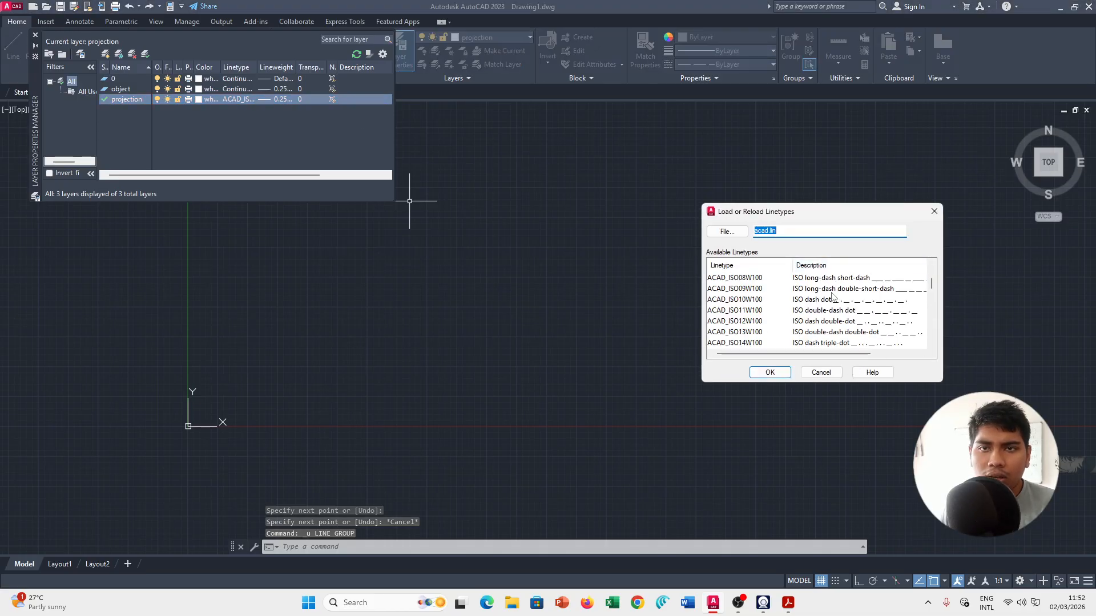
scroll(836, 298, up, 2)
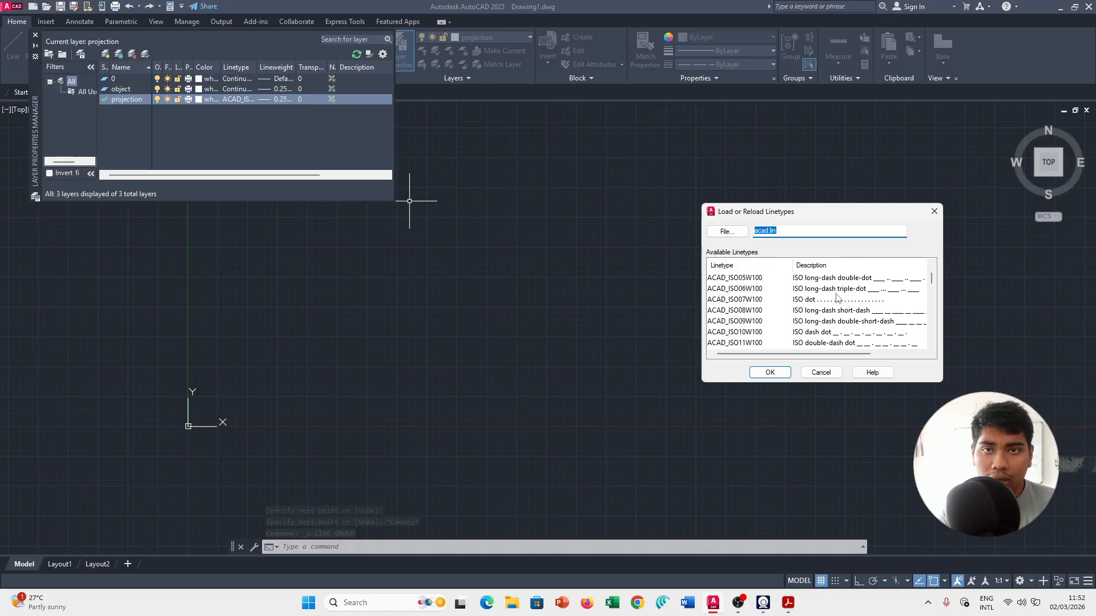
click(752, 323)
scroll(813, 318, down, 1)
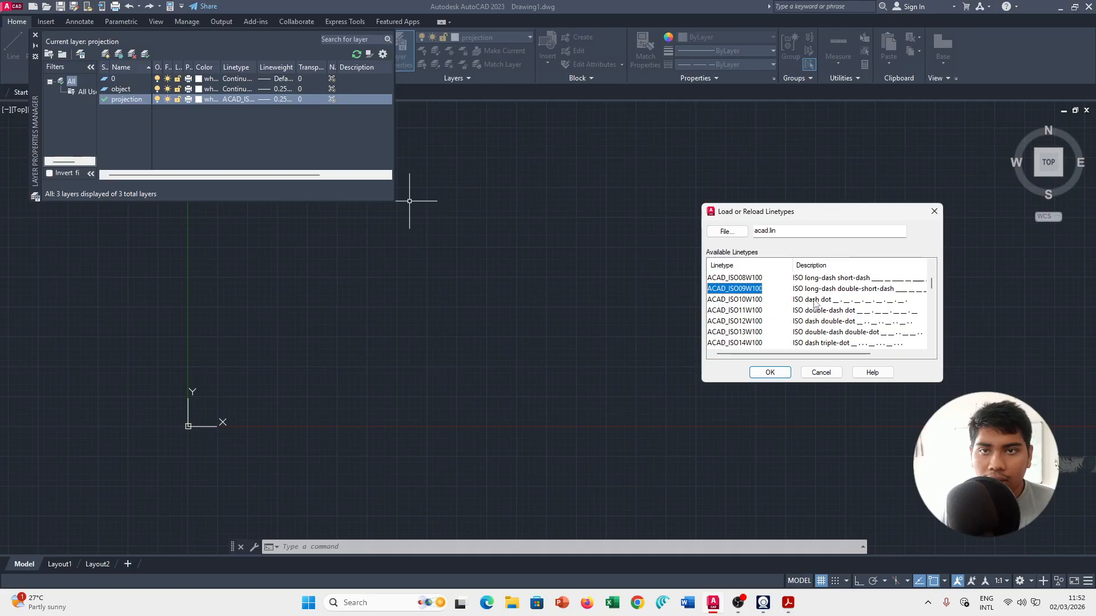
scroll(813, 305, down, 3)
scroll(815, 305, down, 1)
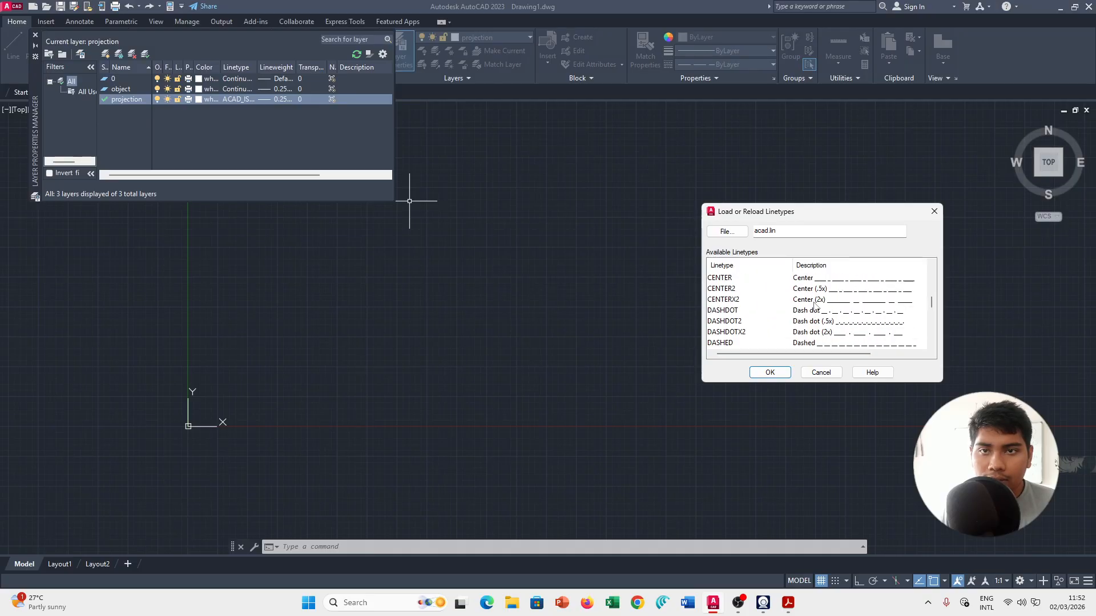
click(720, 342)
scroll(741, 339, down, 5)
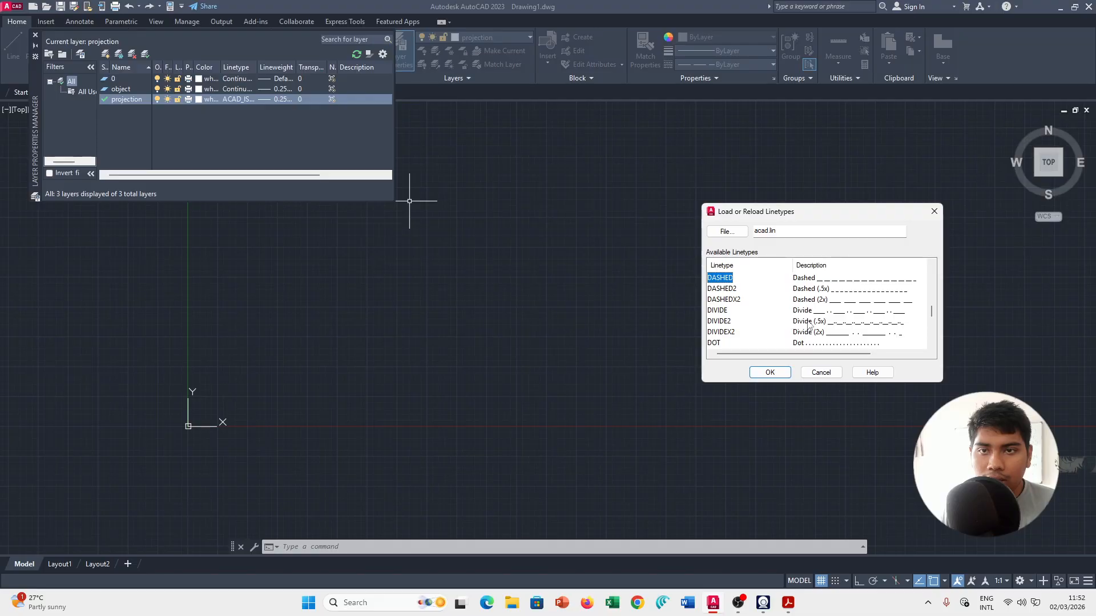
scroll(843, 330, up, 2)
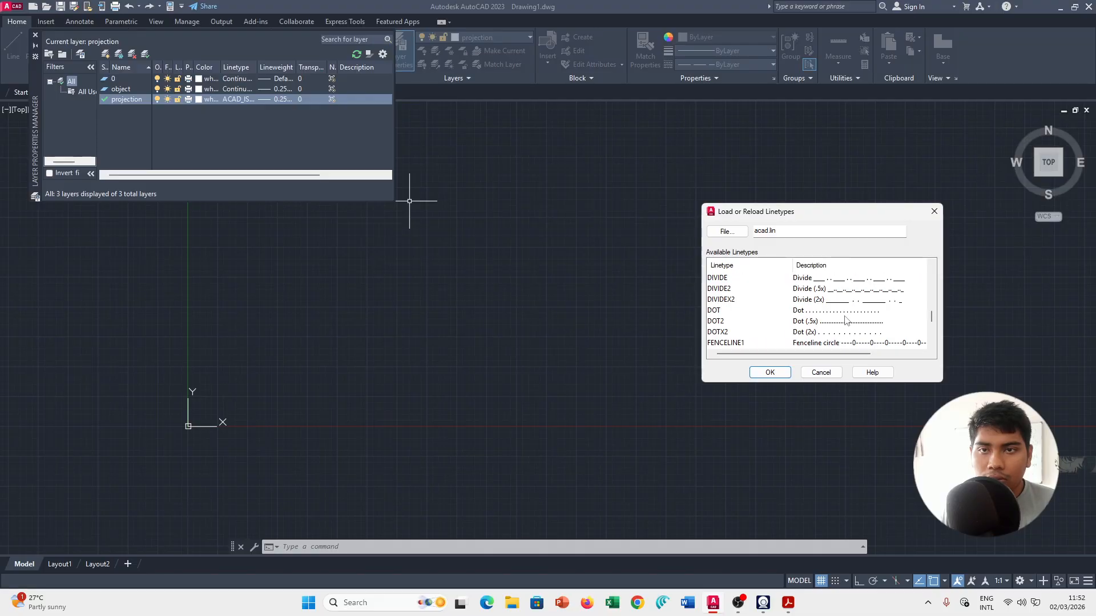
scroll(845, 320, down, 4)
scroll(860, 340, up, 2)
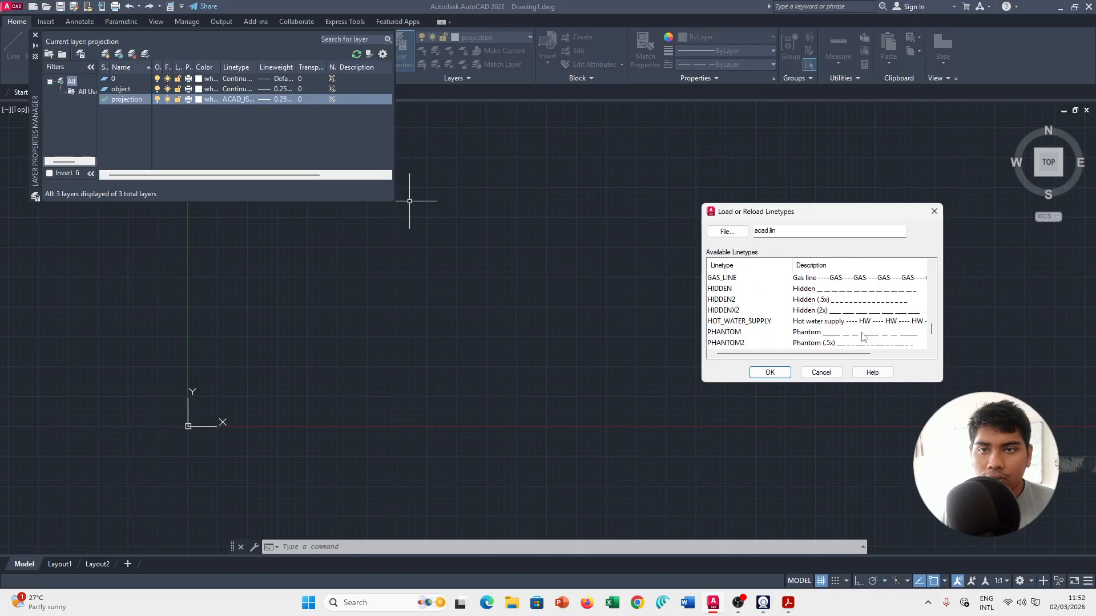
click(732, 334)
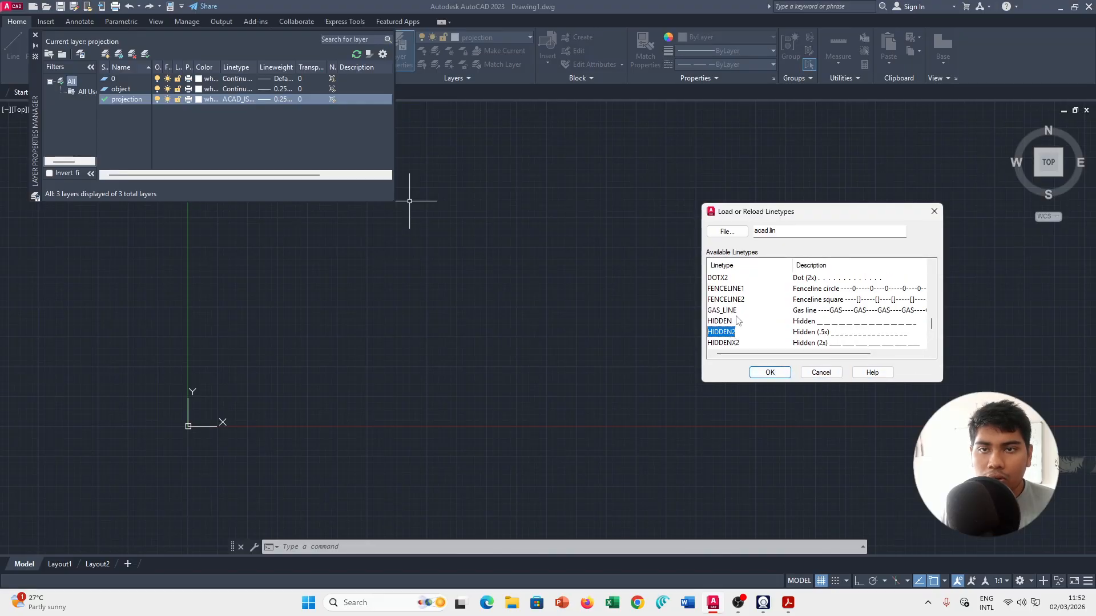
click(765, 372)
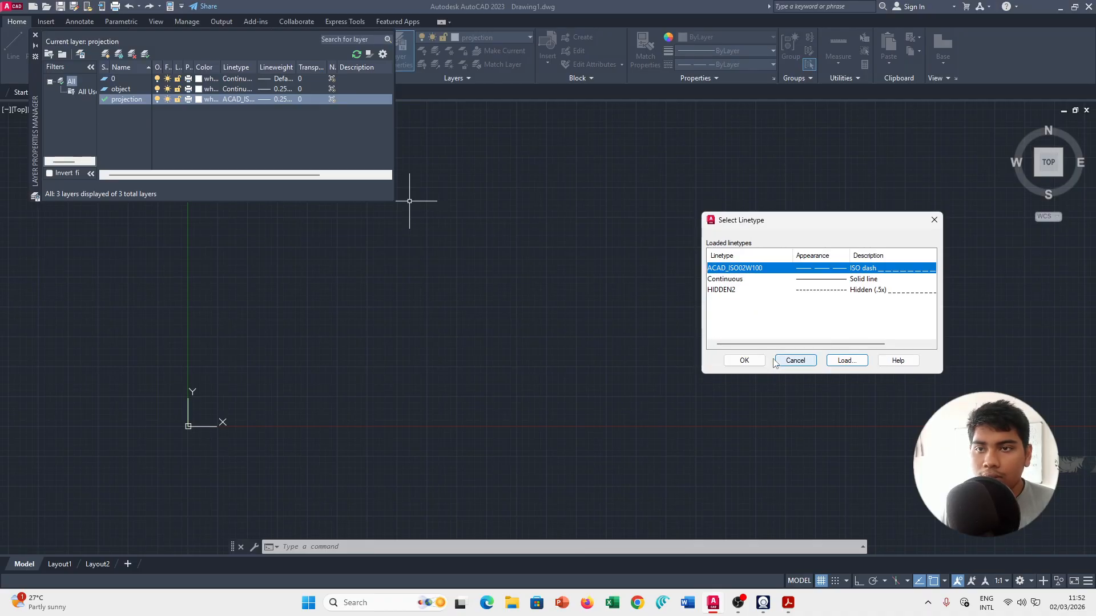
click(752, 290)
click(744, 360)
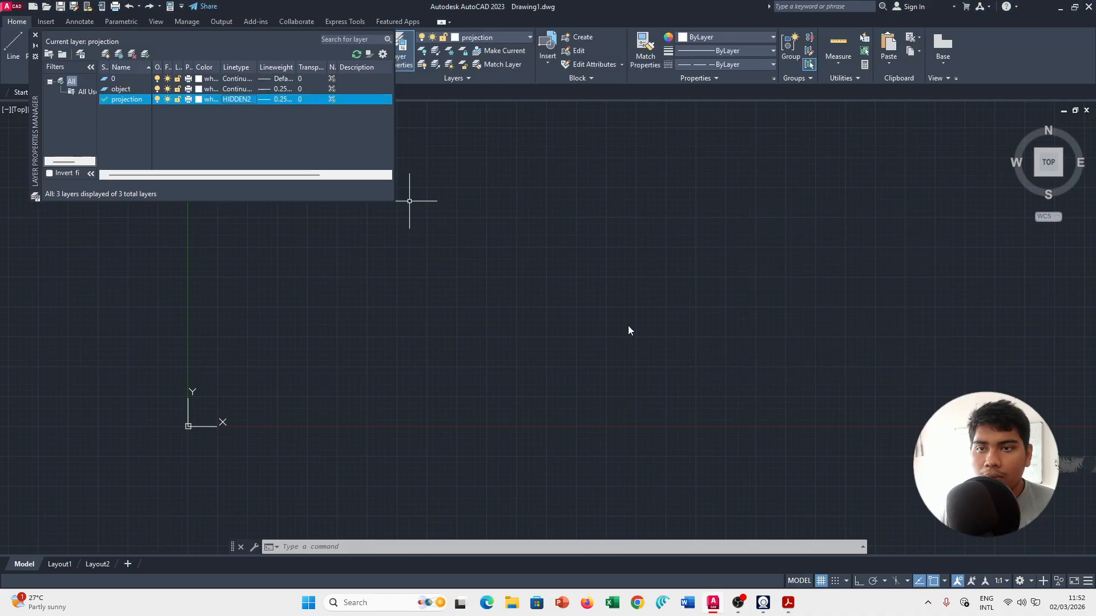
Draw a horizontal test line about 30 units long to check the HIDDEN2 linetype, and undo it.
click(13, 43)
click(520, 321)
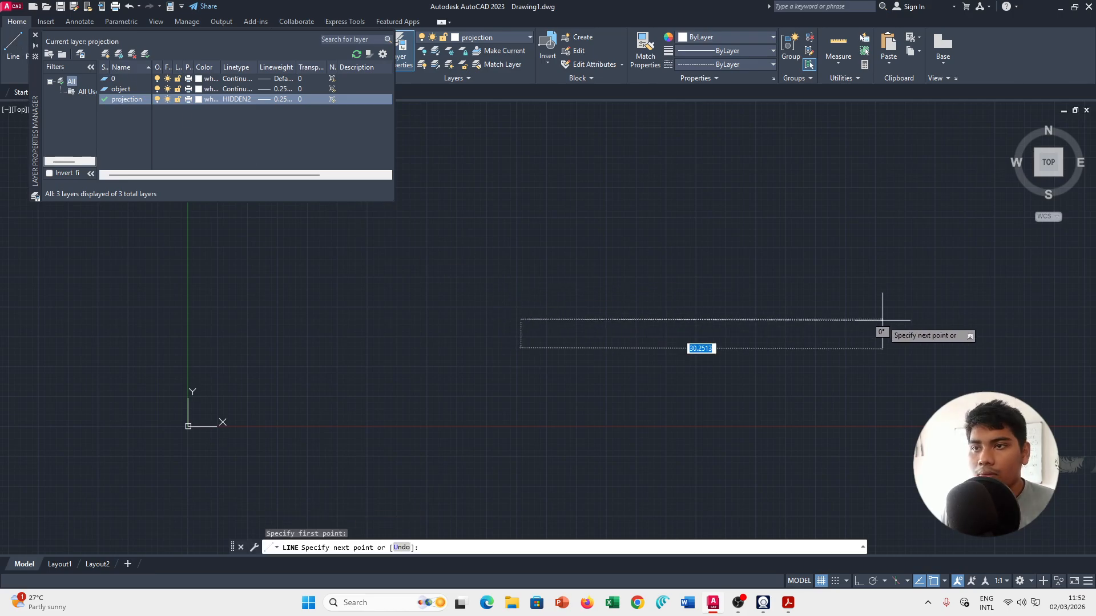
click(883, 320)
key(Escape)
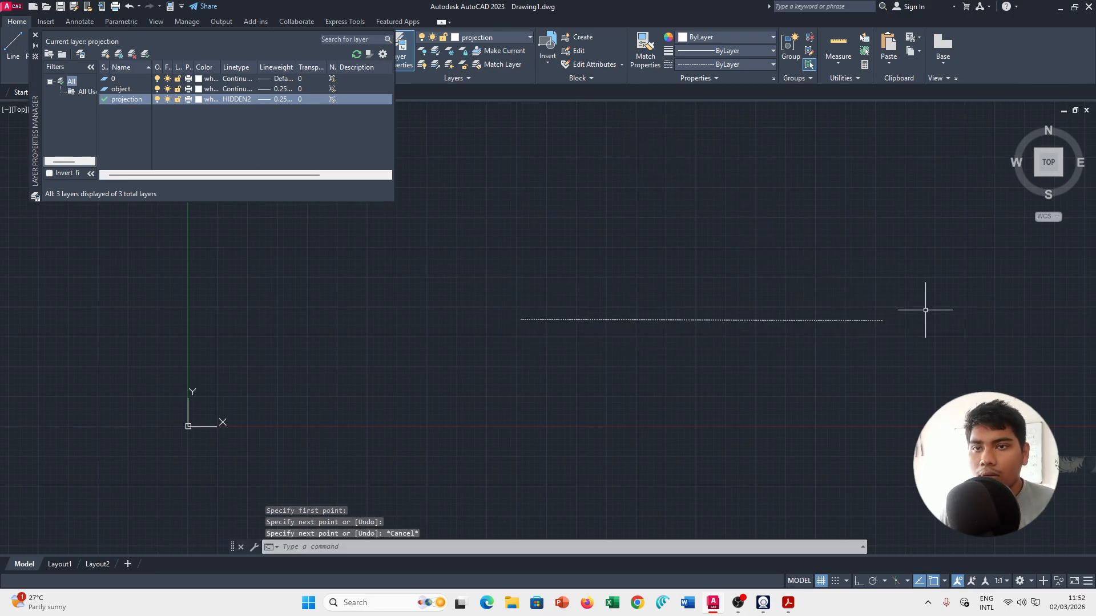
key(ctrl+z)
Load the DASHED2 linetype and assign it to the projection layer.
click(249, 98)
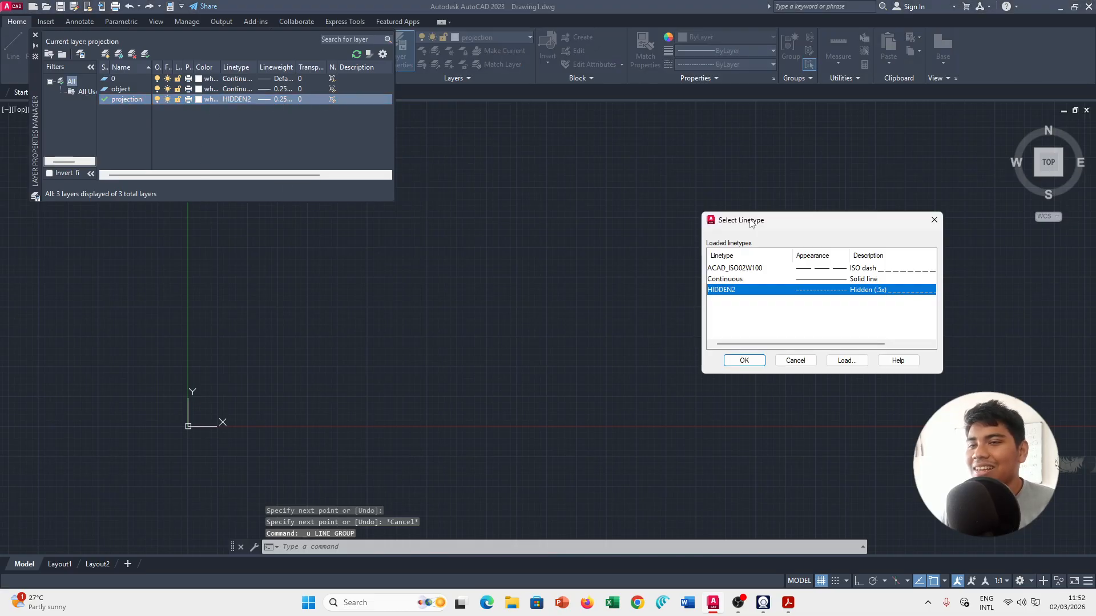
click(853, 364)
scroll(847, 308, down, 4)
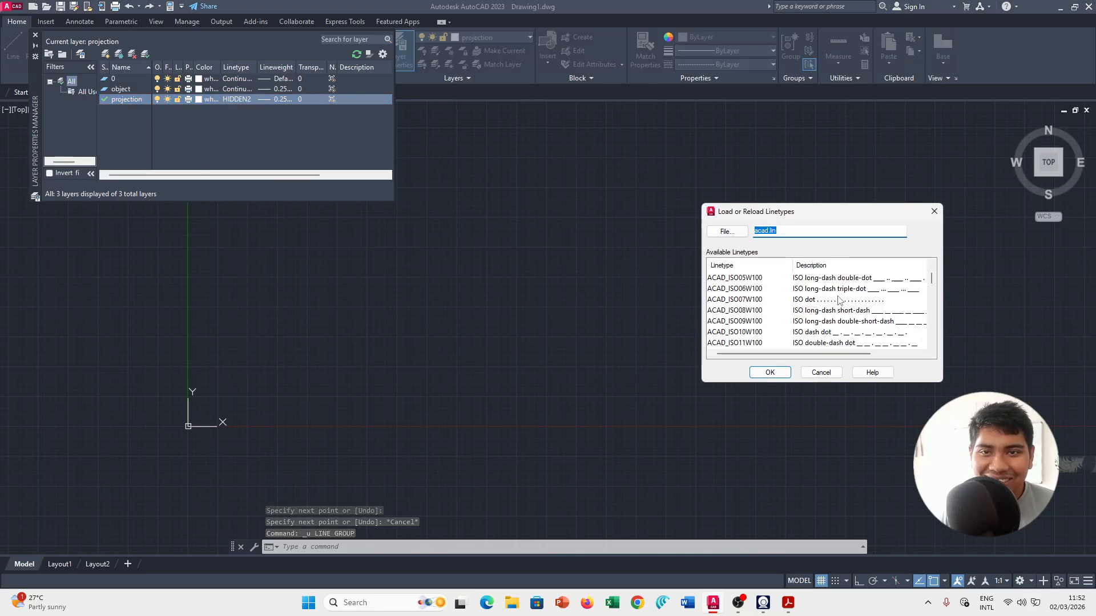
scroll(847, 311, down, 1)
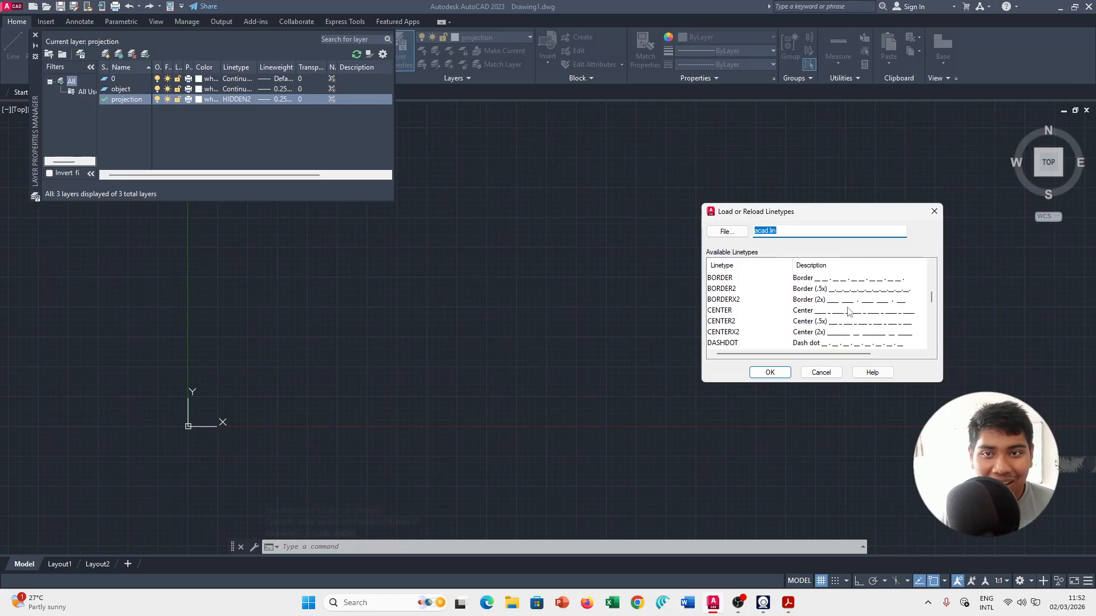
click(713, 322)
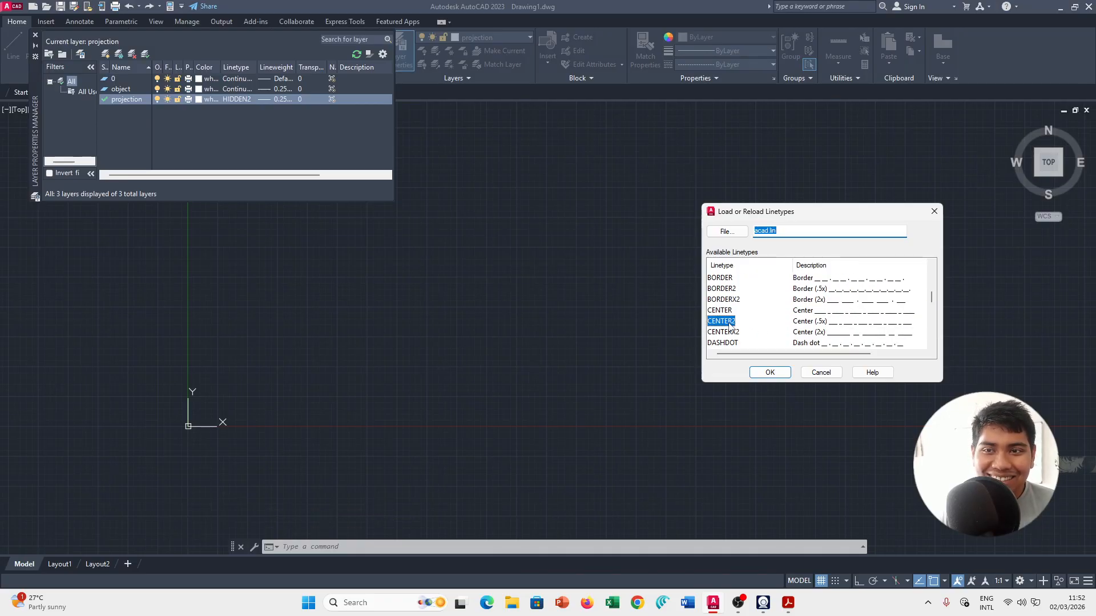
scroll(753, 328, down, 2)
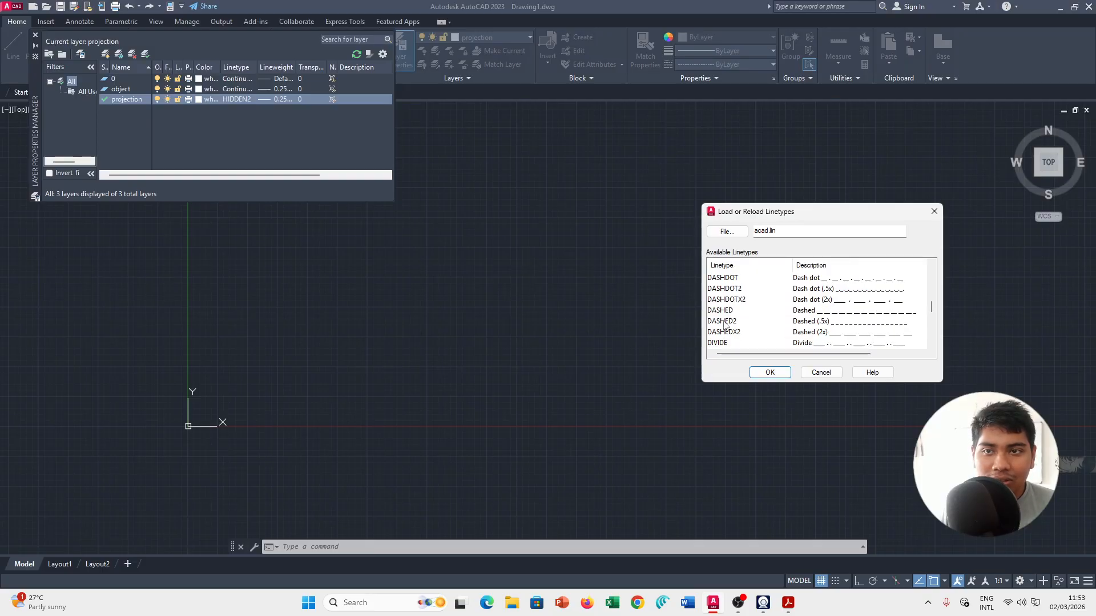
click(723, 322)
click(770, 372)
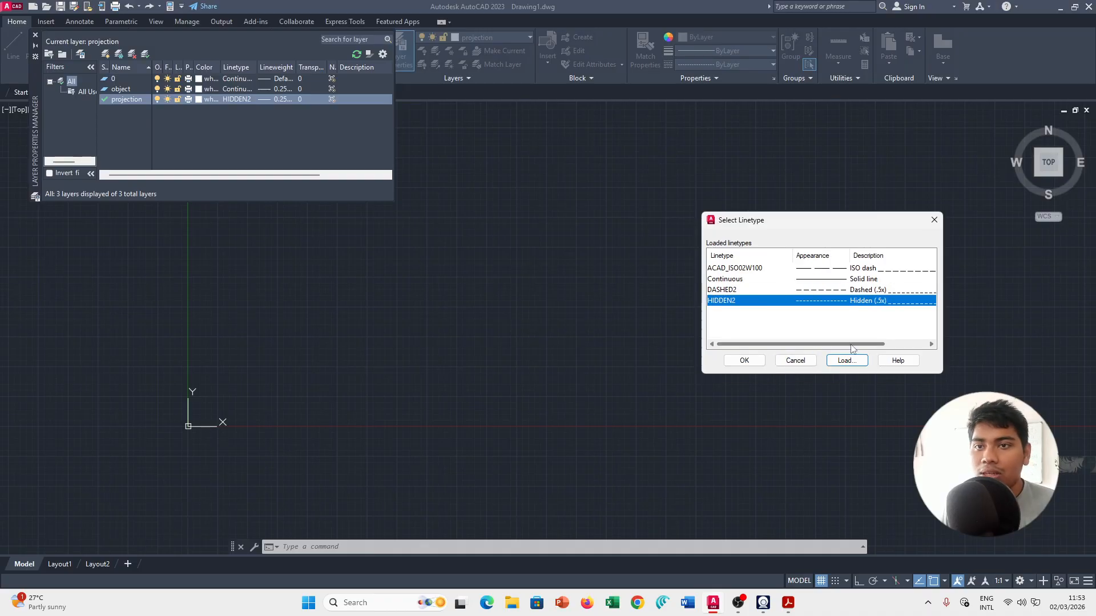
click(795, 293)
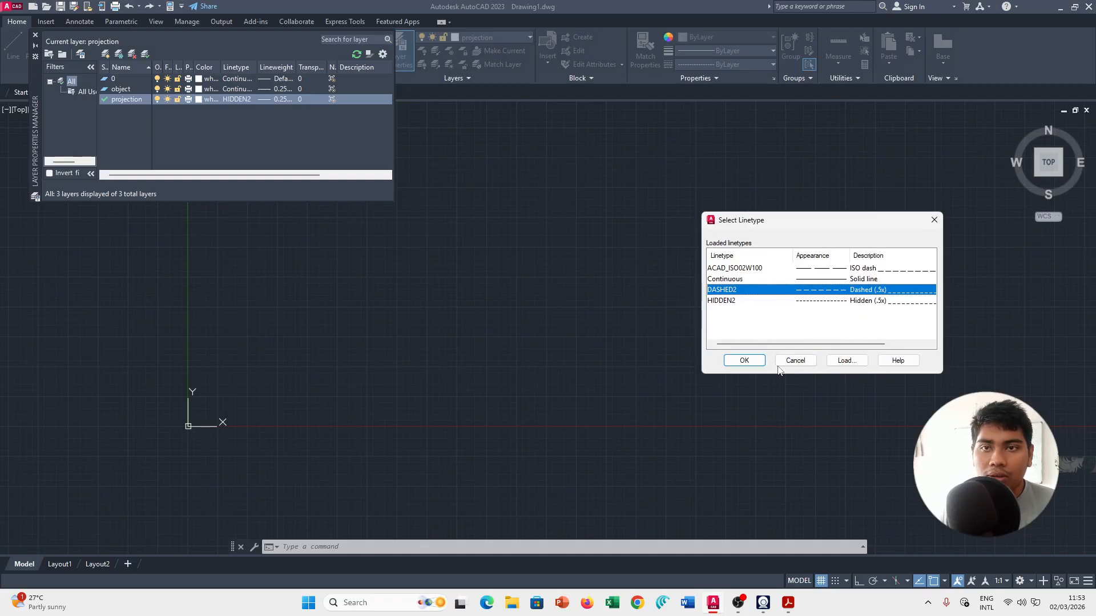
click(744, 361)
click(479, 206)
click(778, 208)
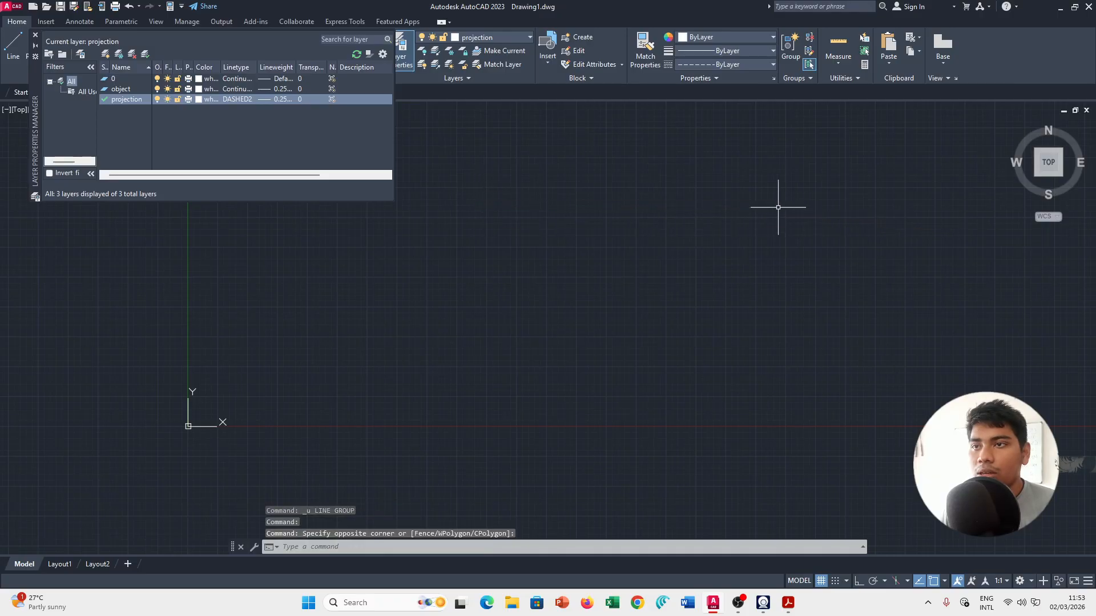
Draw a horizontal test line on the projection layer to check the DASHED2 linetype, and undo it.
text(l)
key(Return)
click(537, 248)
click(921, 249)
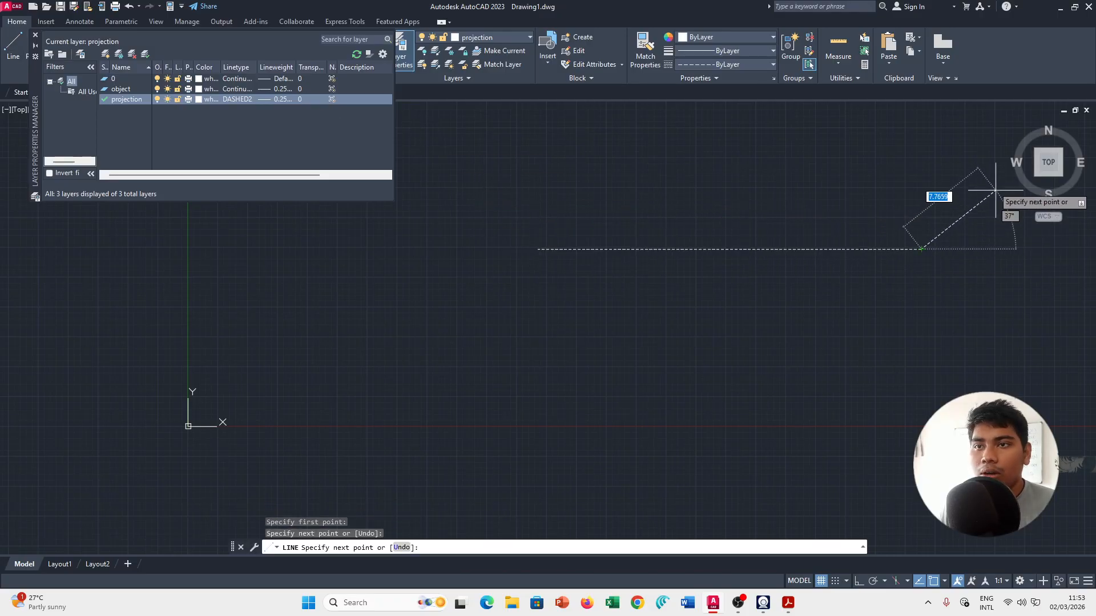
key(Escape)
key(ctrl+z)
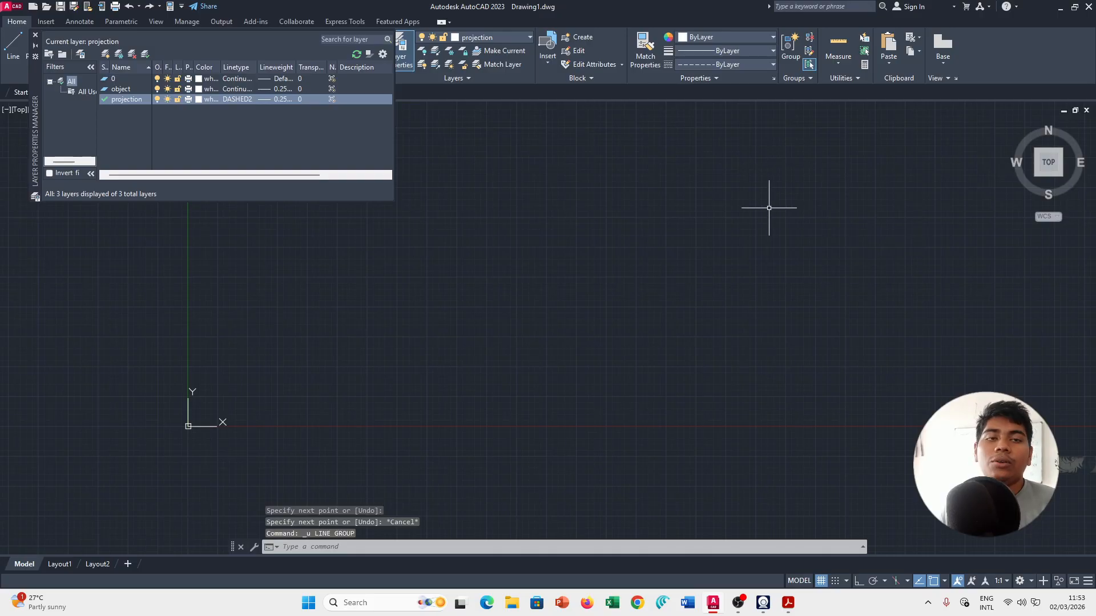
Set the projection layer's color to red, index color 10, and close the layer properties.
click(199, 99)
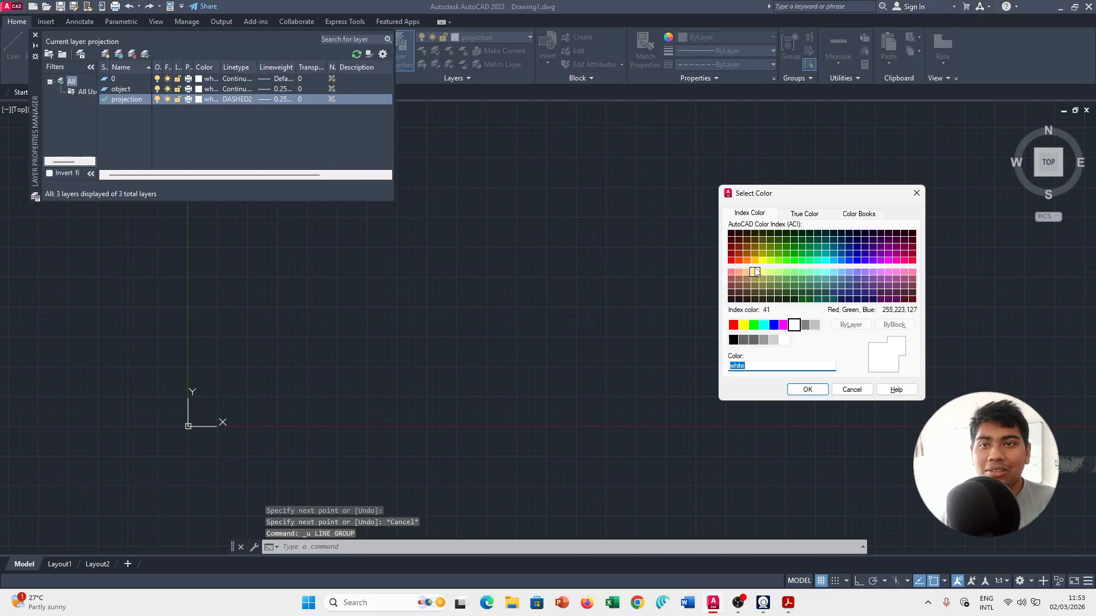
click(730, 265)
click(819, 385)
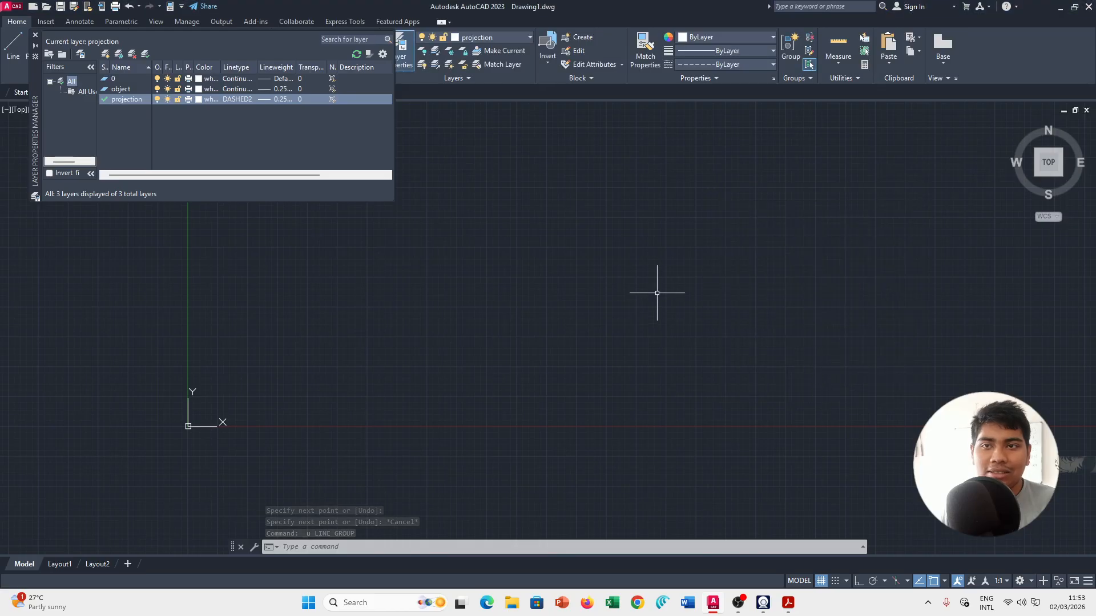
click(197, 100)
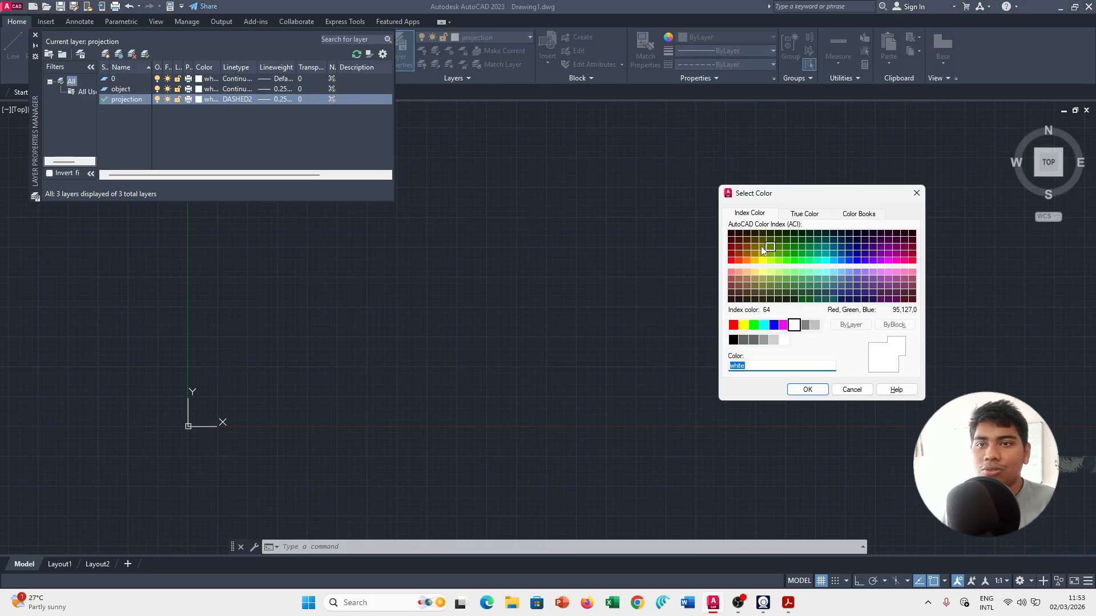
click(731, 261)
click(807, 389)
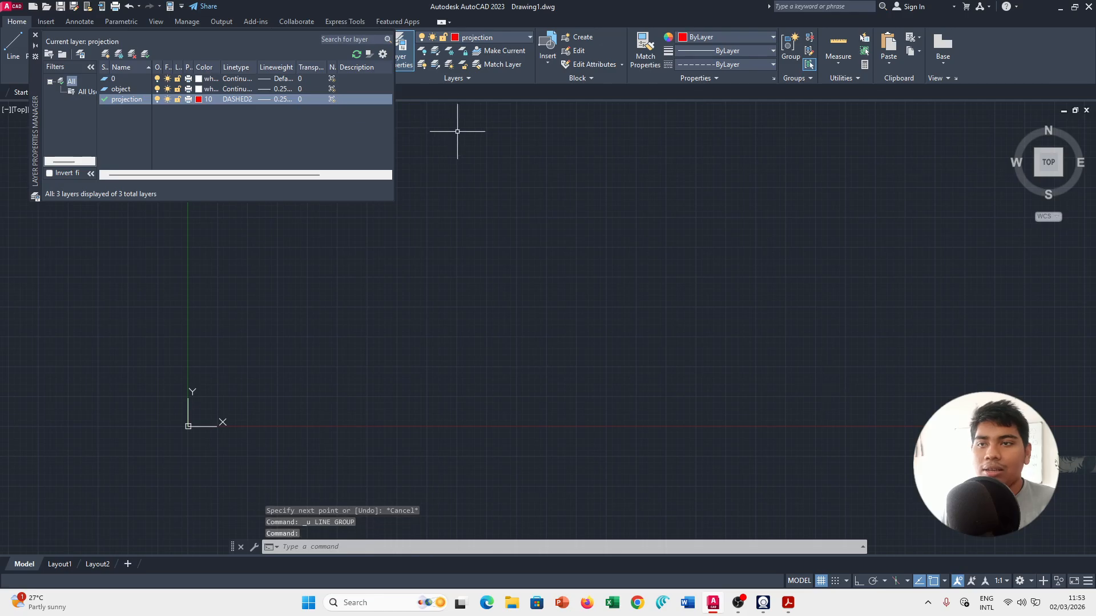
click(34, 35)
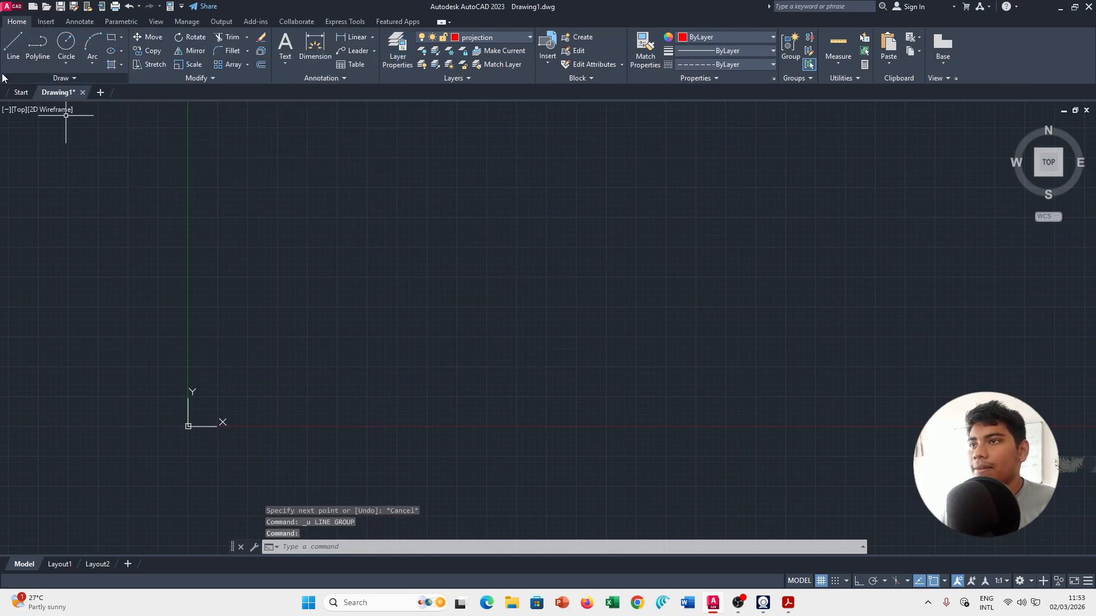
Draw a long sloping test line to check the projection layer's red dashed appearance, and undo it.
click(13, 44)
click(340, 264)
click(920, 327)
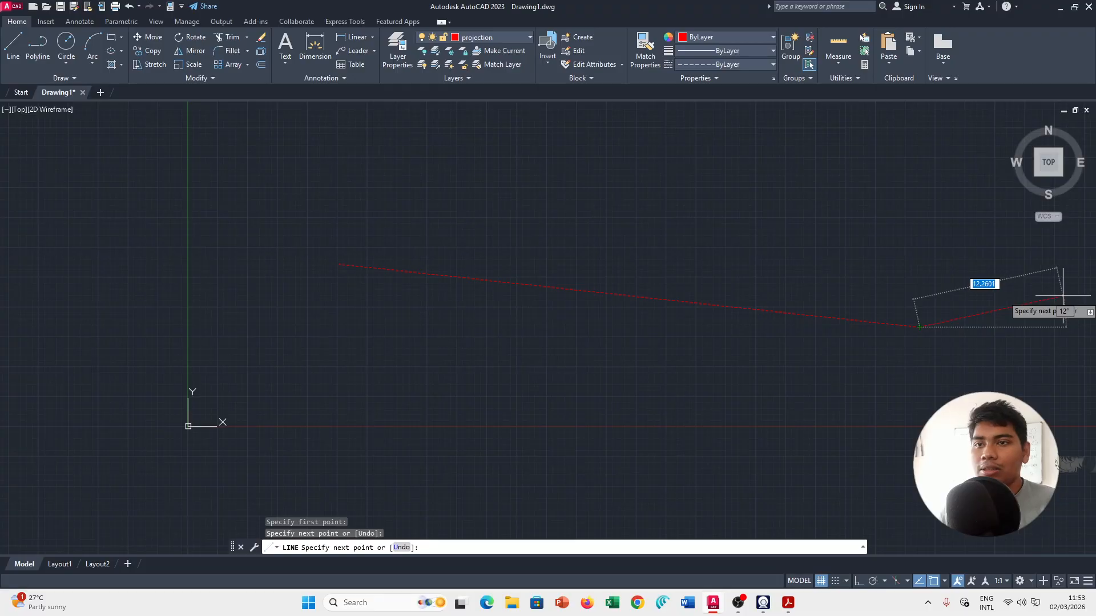
key(ctrl+z)
key(ctrl+z)
key(ctrl+z)
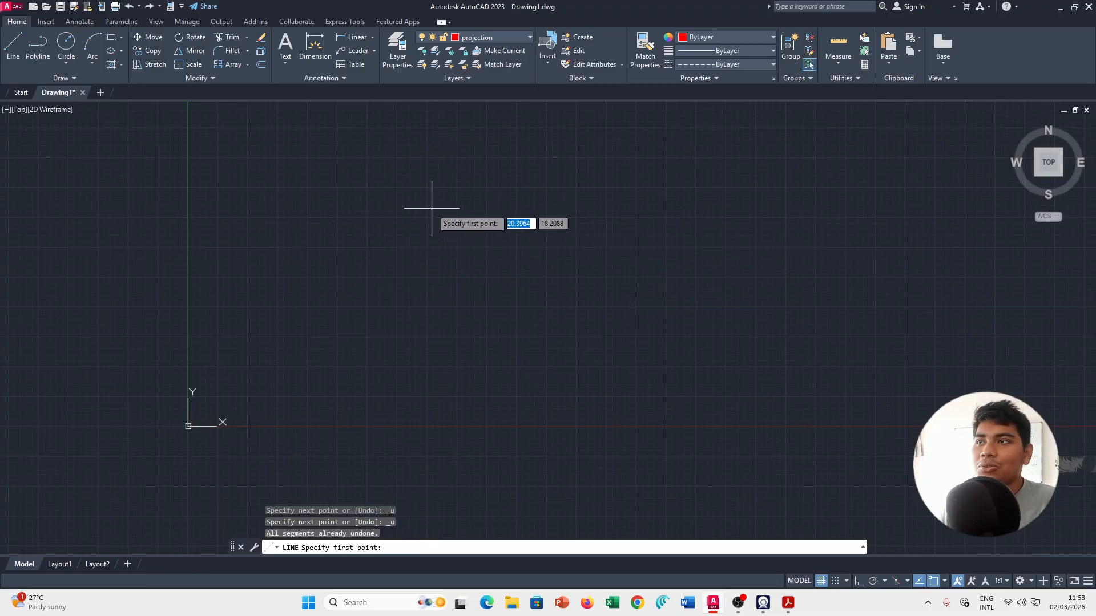
Examine the dimensioned profile in the PDF in Adobe Acrobat and return to AutoCAD.
key(alt+Tab)
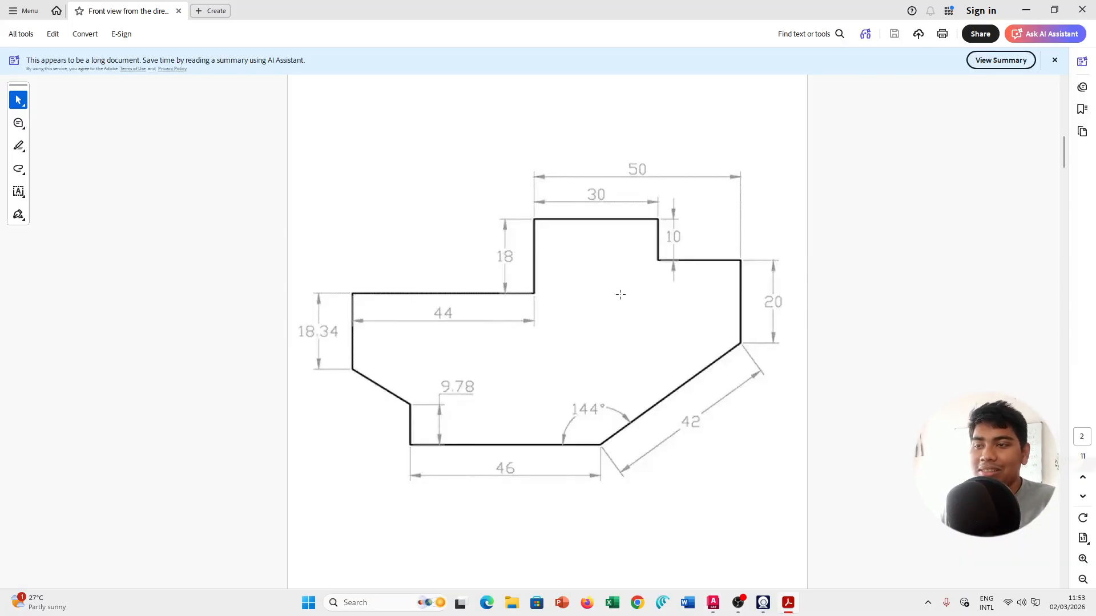
key(alt+Tab)
key(alt+Tab)
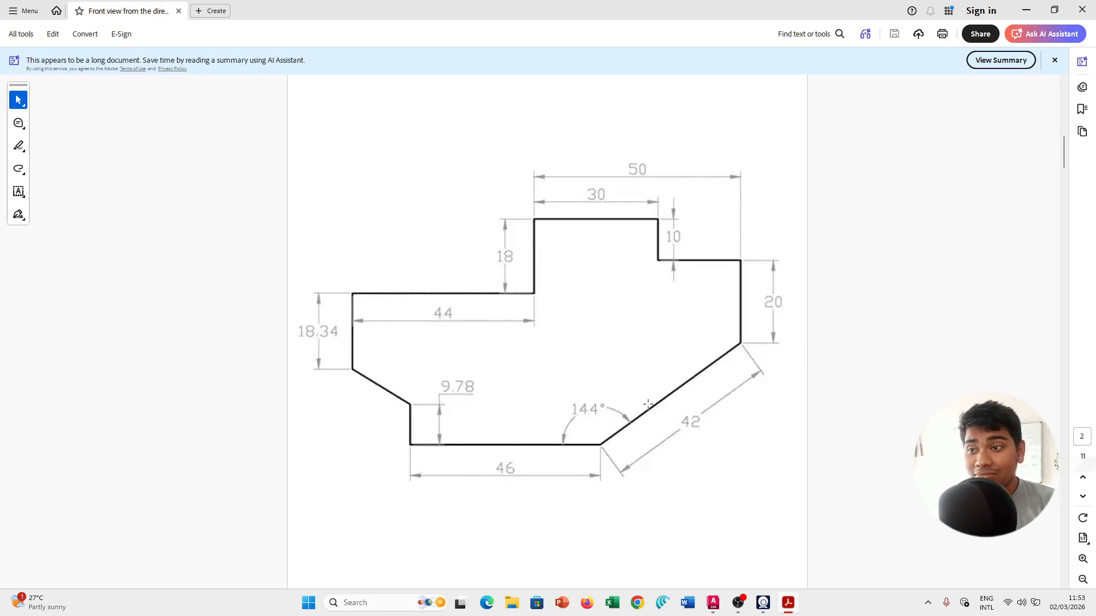
key(alt+Tab)
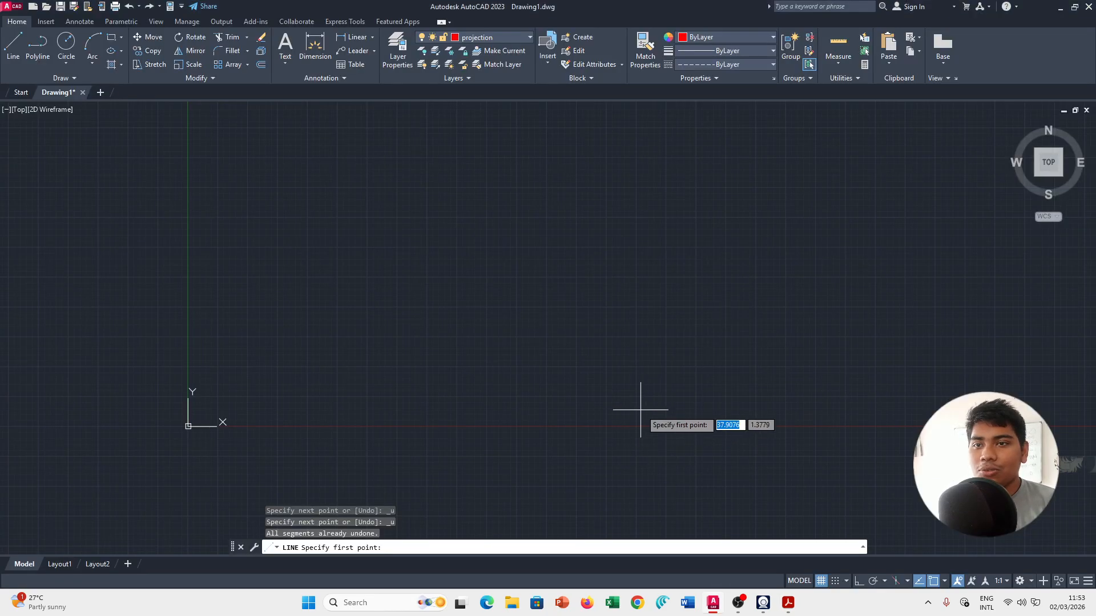
key(alt+Tab)
key(alt+Tab)
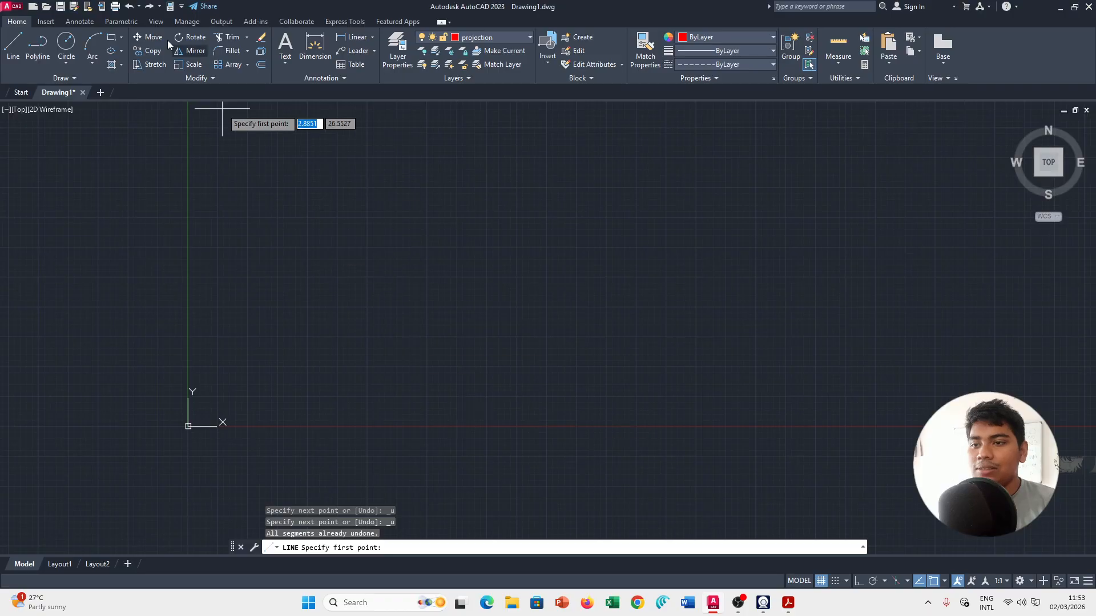
Make the object layer current with the Line command ready for the profile's outline.
click(13, 46)
click(491, 37)
click(485, 64)
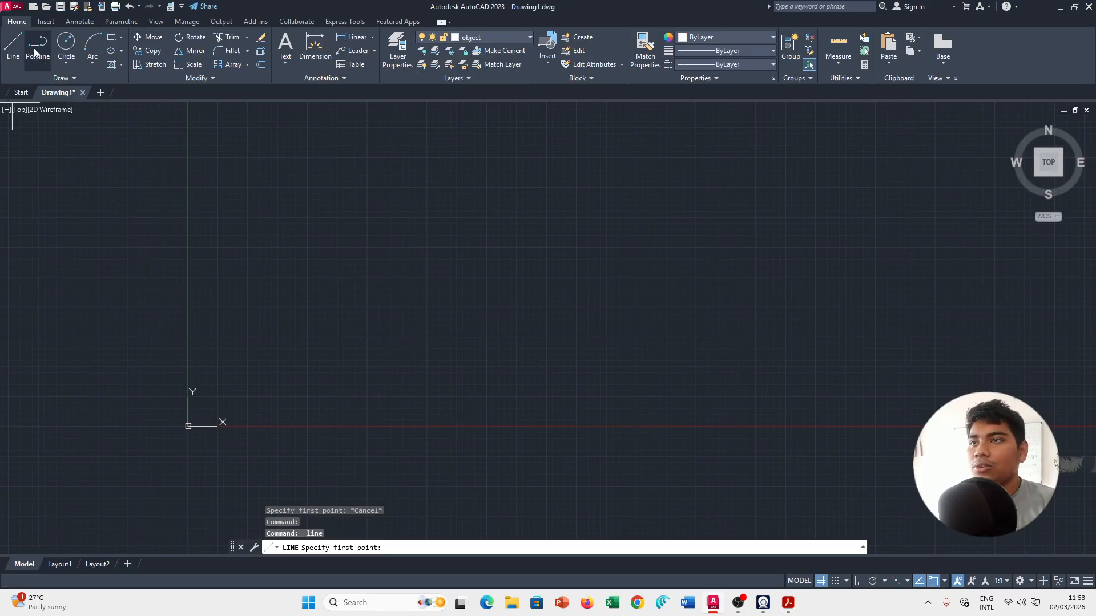
click(254, 369)
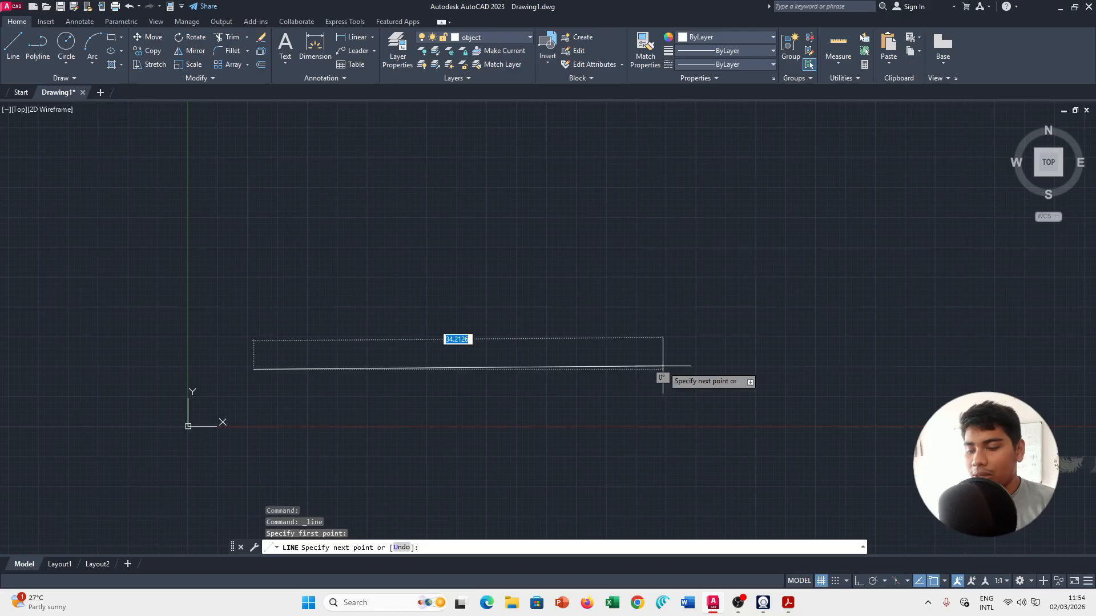
text(46)
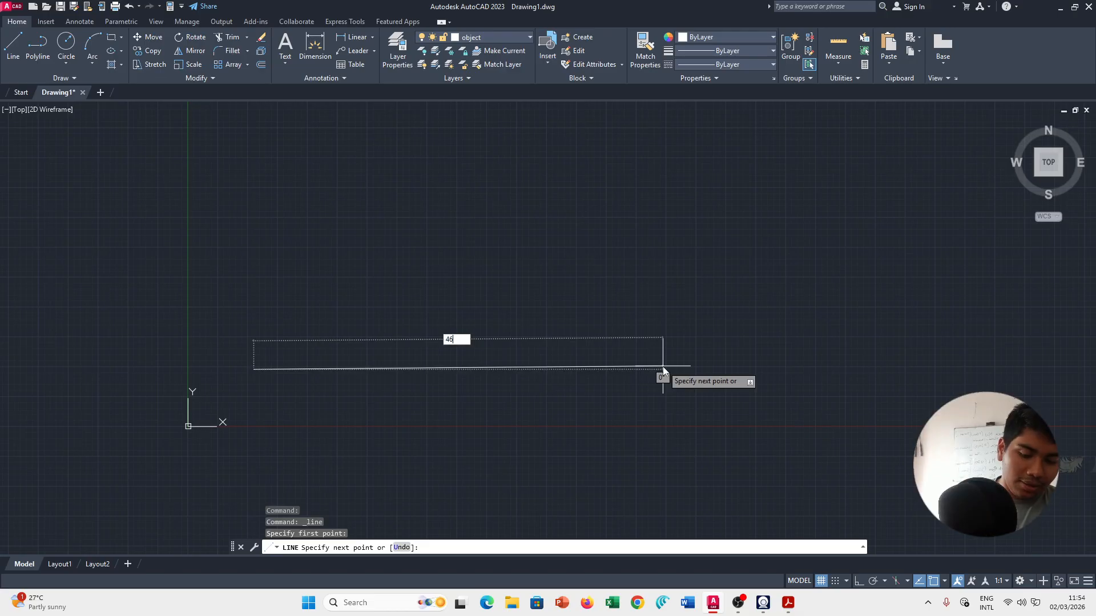
key(Return)
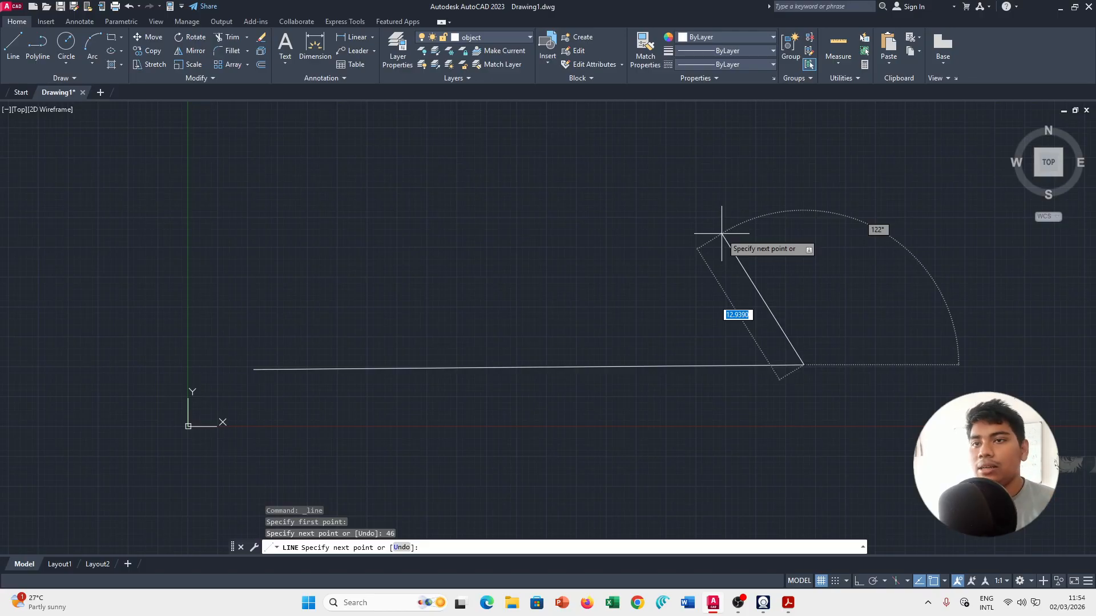
key(Escape)
key(ctrl+z)
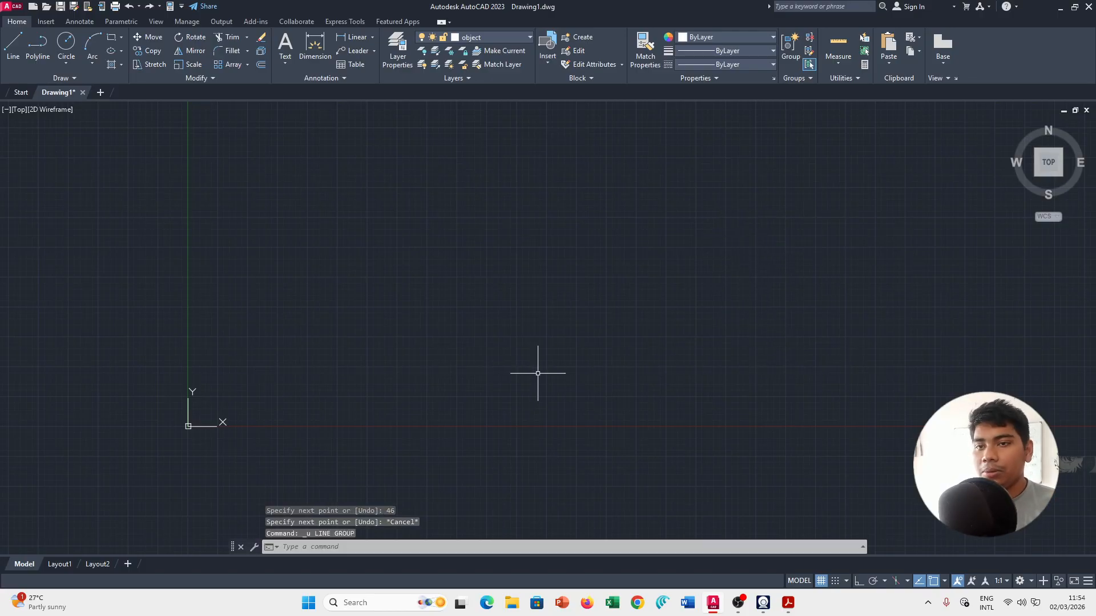
Turn Ortho mode on and draw a horizontal line 46 units long as the profile's bottom edge.
click(13, 45)
click(306, 359)
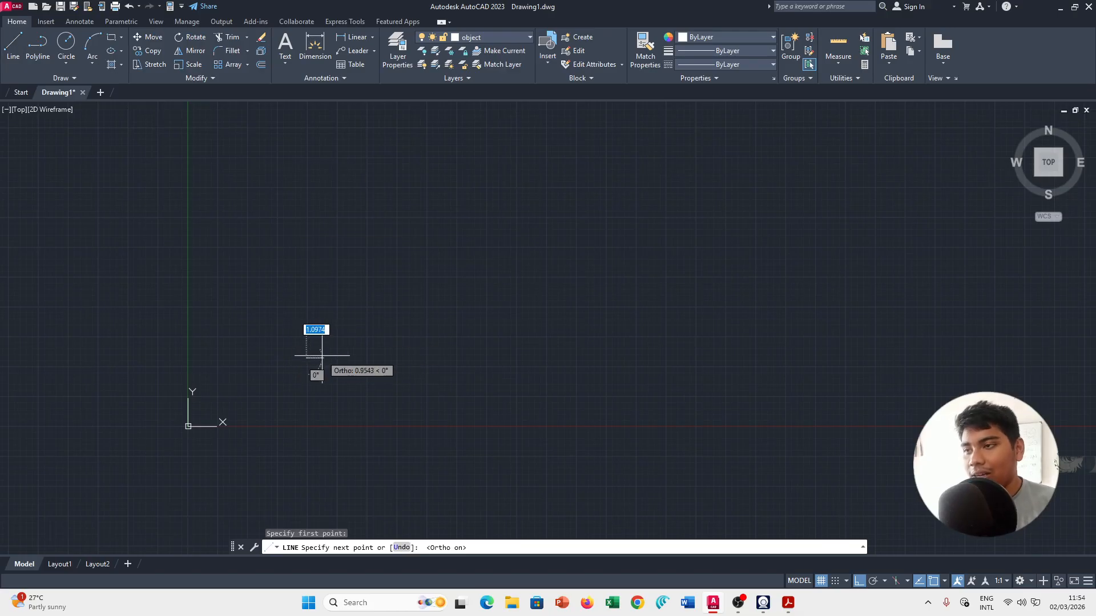
key(F8)
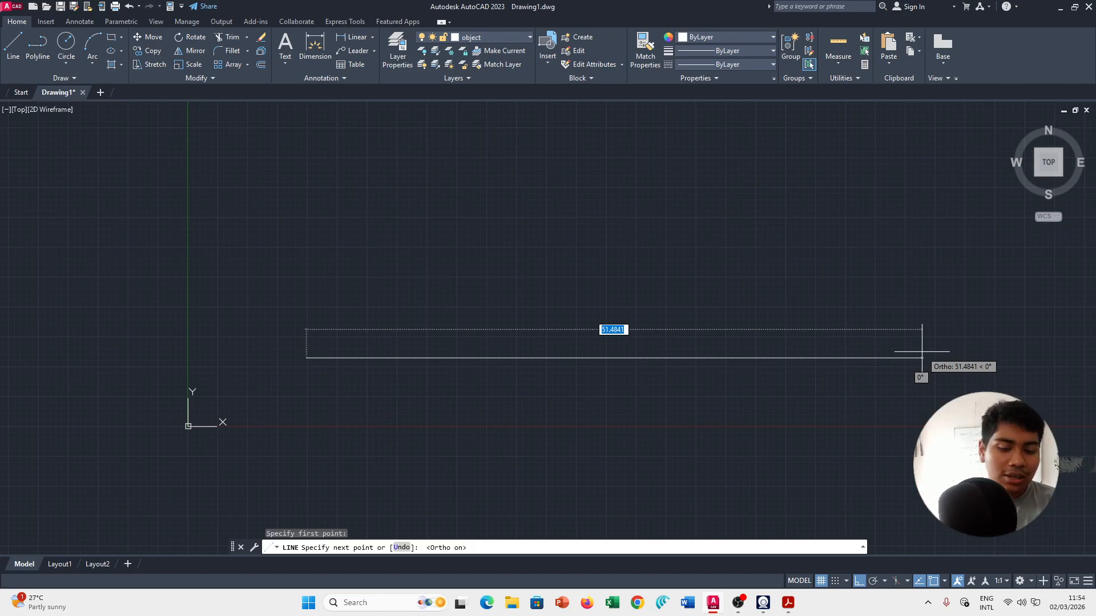
text(46)
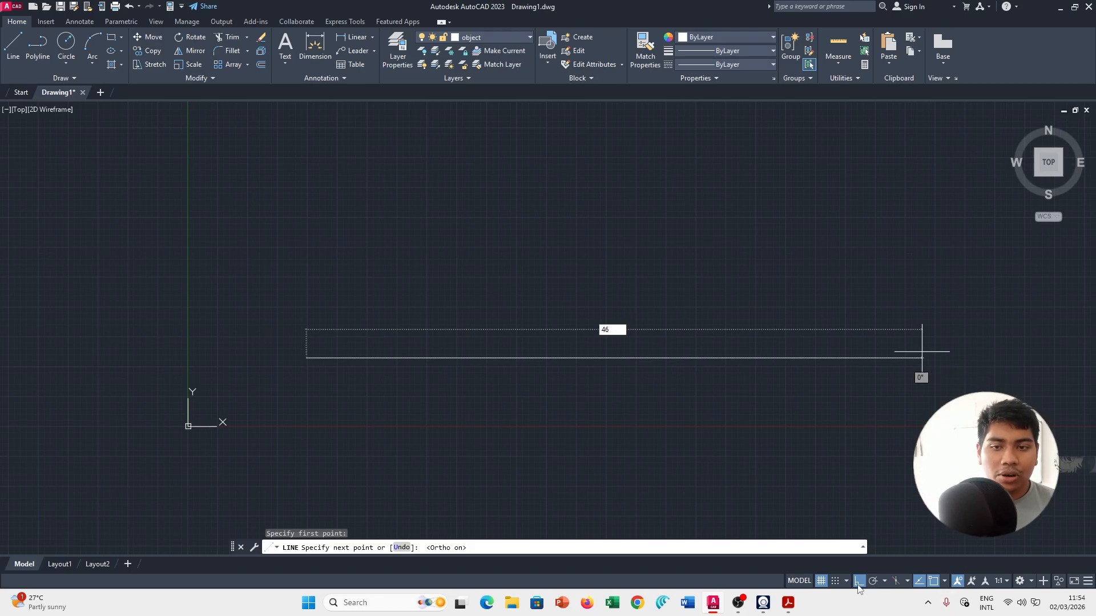
key(Return)
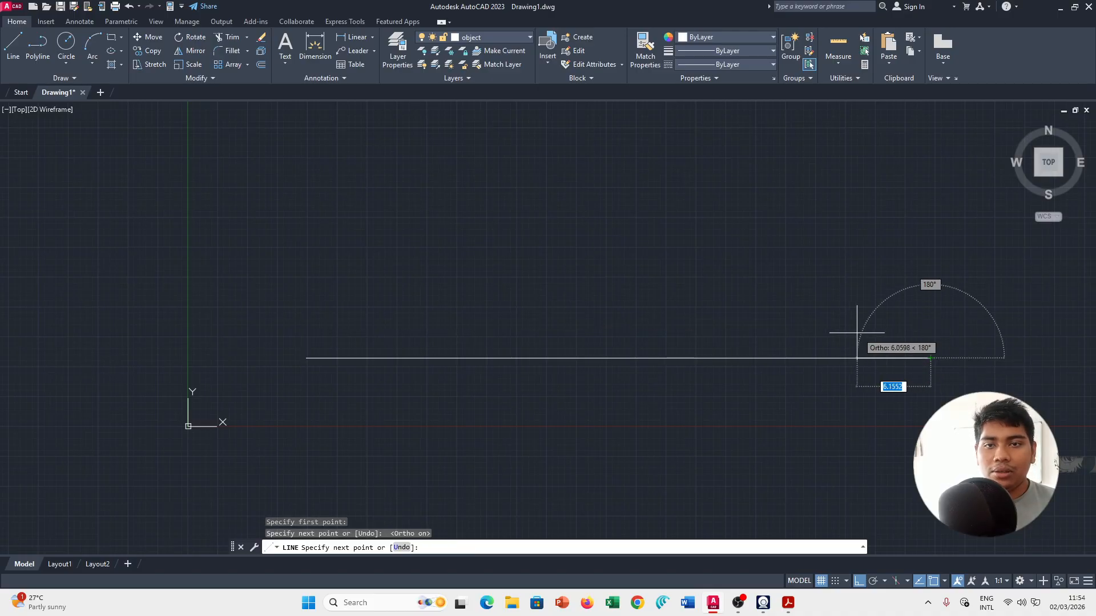
key(ctrl+z)
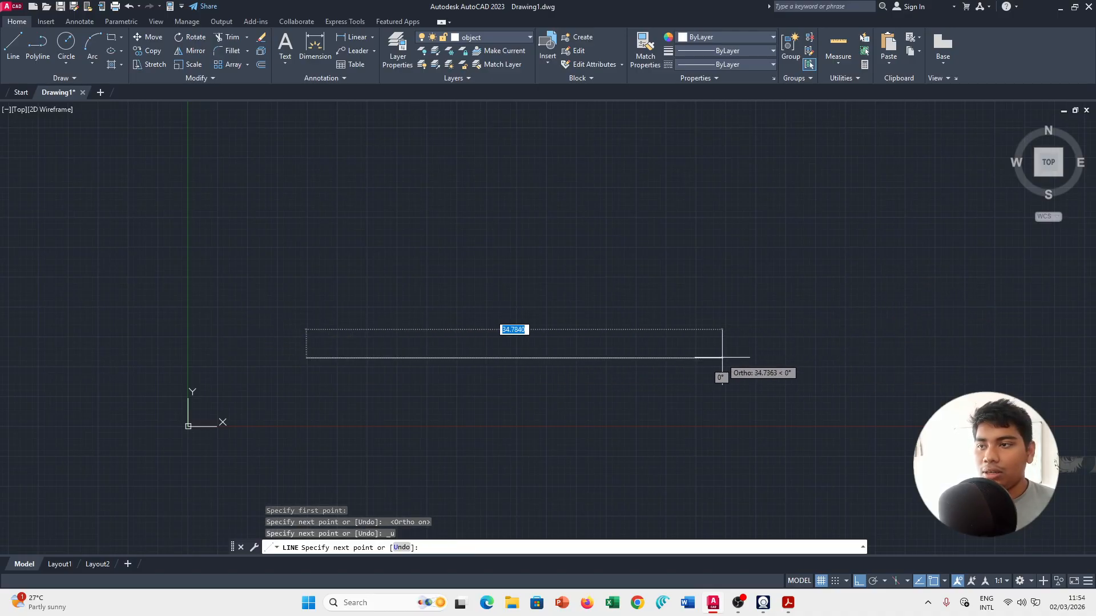
text(46)
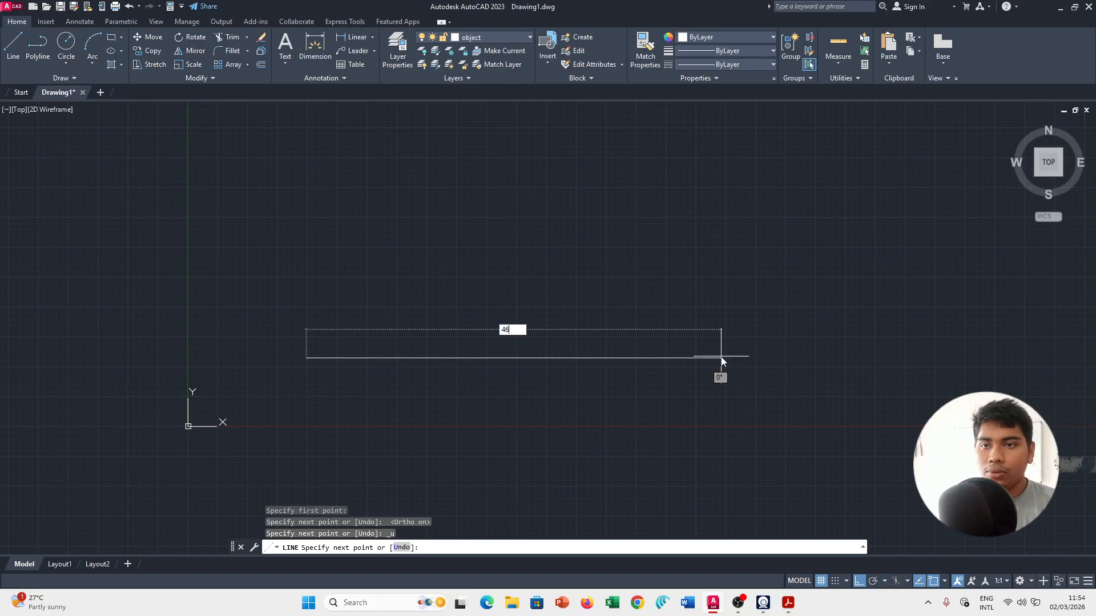
key(Return)
Check the sloping edge's length and angle in the PDF and turn Ortho mode off in AutoCAD.
key(alt+Tab)
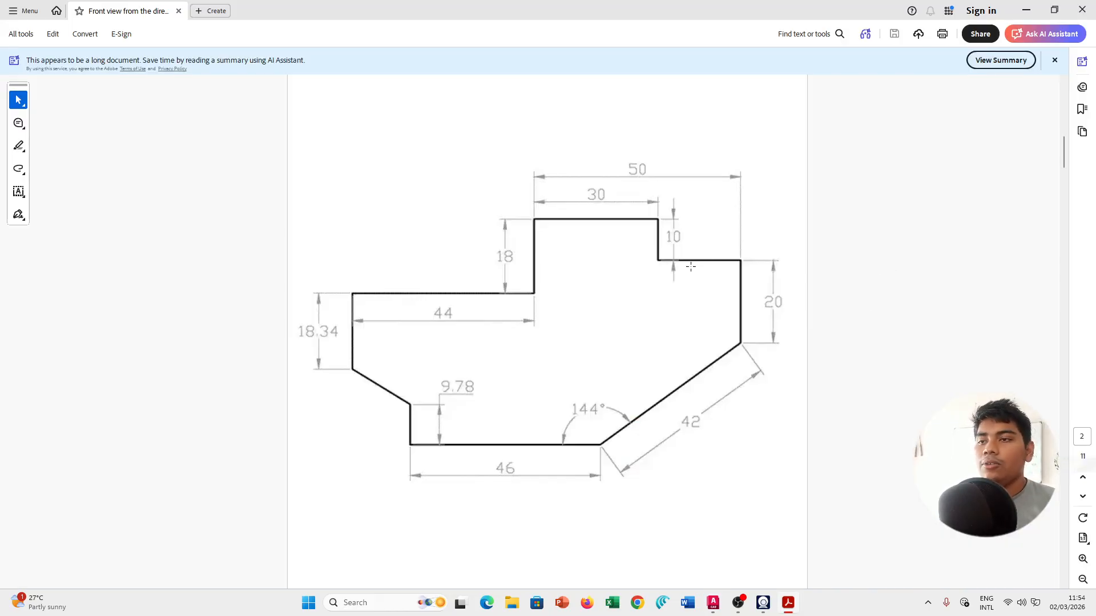
key(alt+Tab)
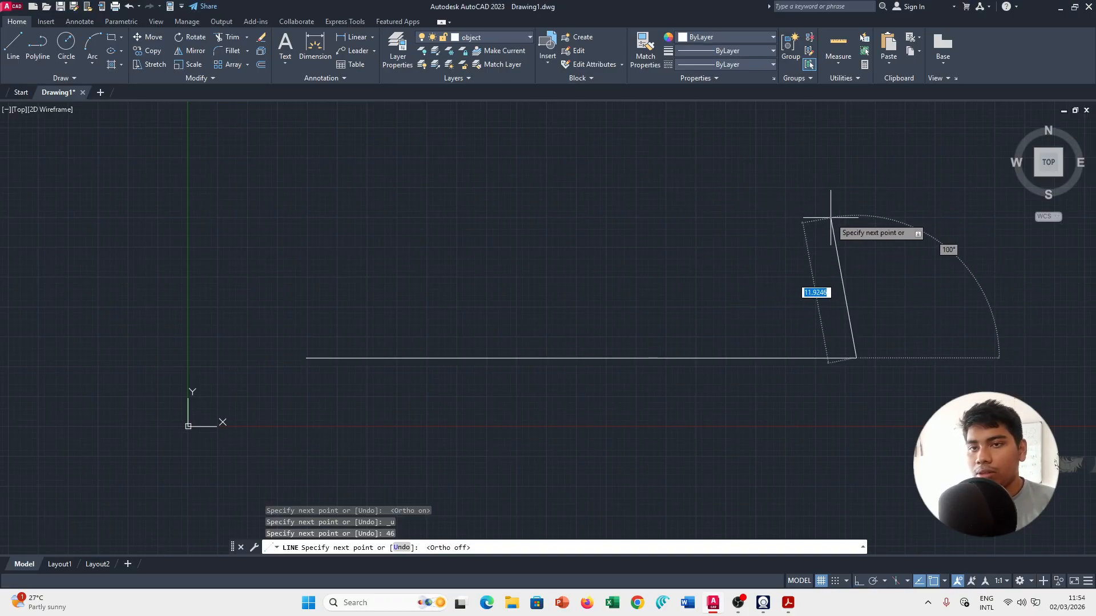
key(alt+Tab)
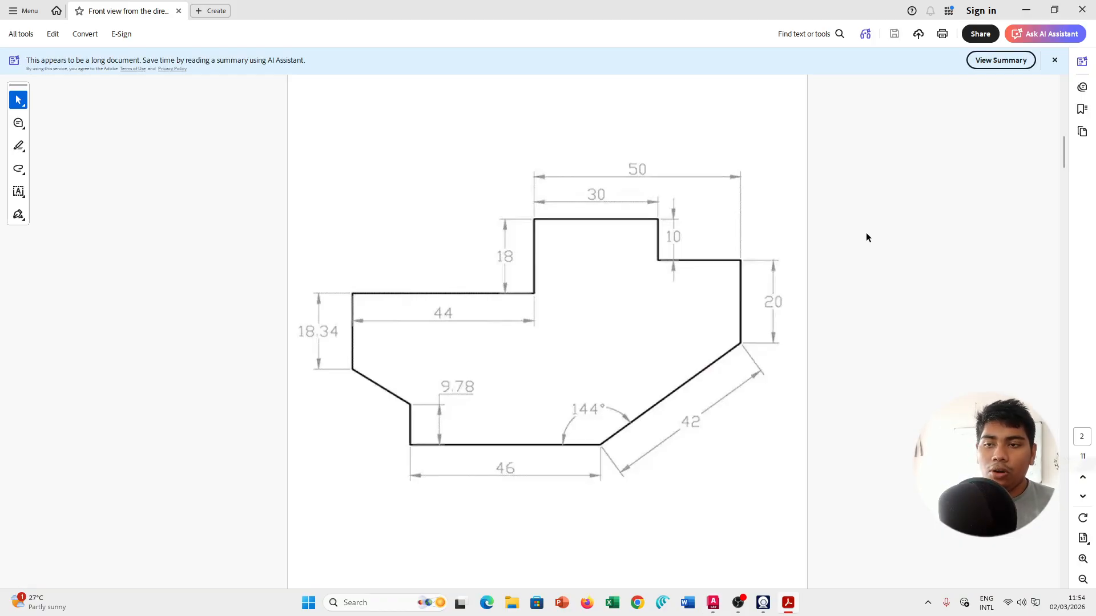
key(alt+Tab)
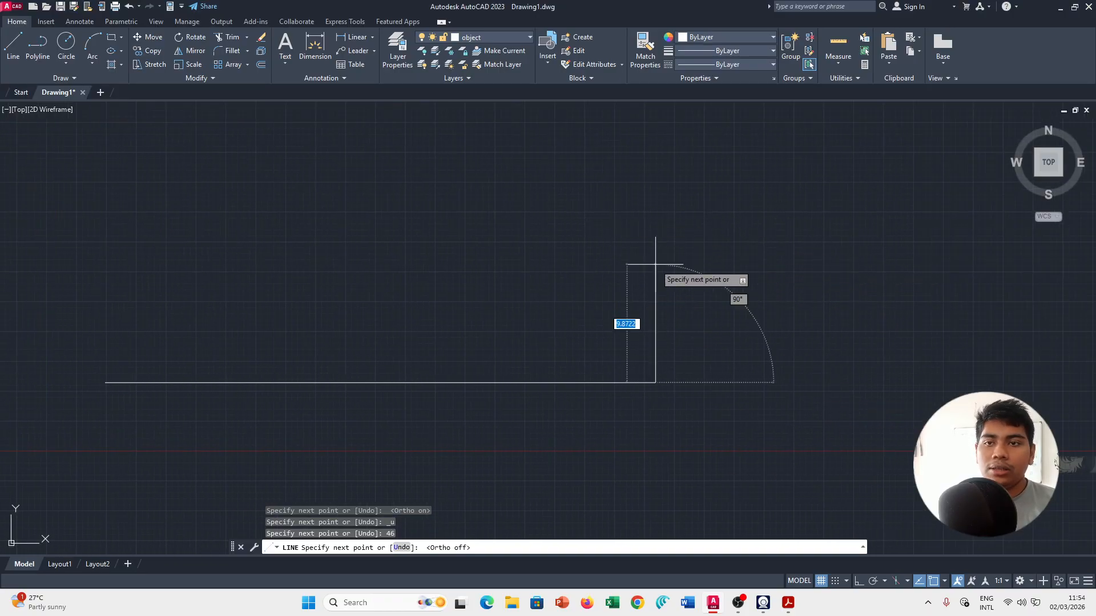
key(alt+Tab)
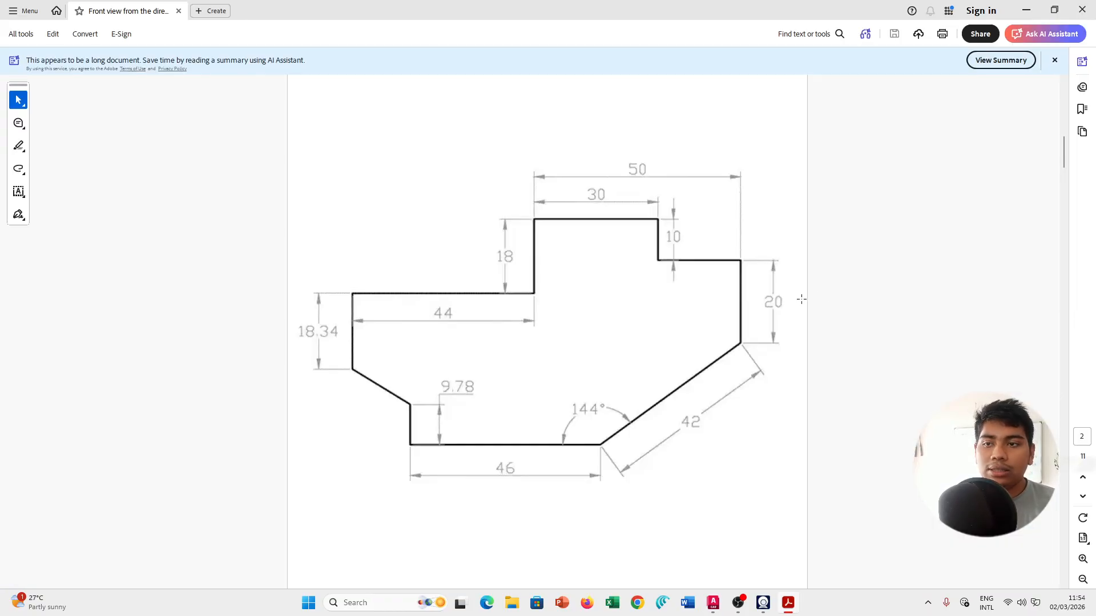
key(alt+Tab)
Open Calculator, compute 180 − 144 for the sloping edge's angle, and return to AutoCAD.
key(super)
text(cal)
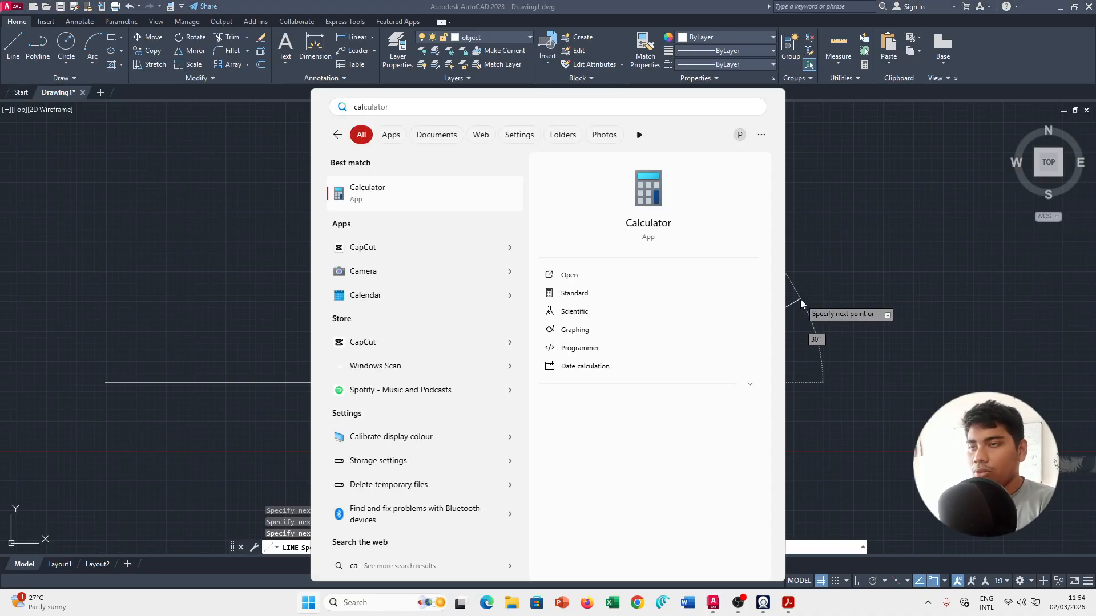
key(Return)
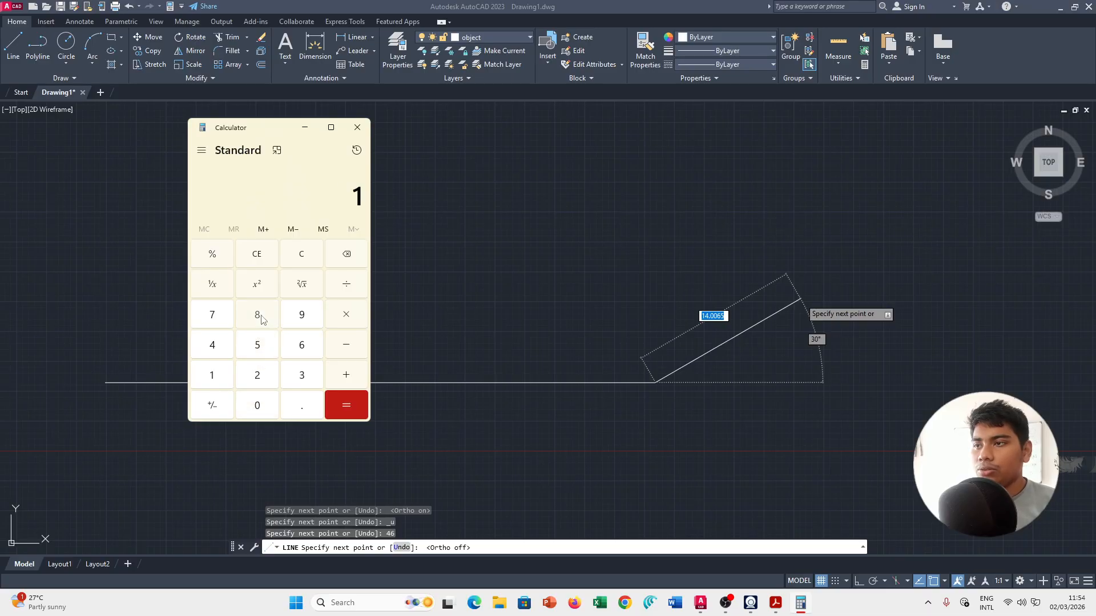
click(261, 320)
click(264, 406)
click(228, 366)
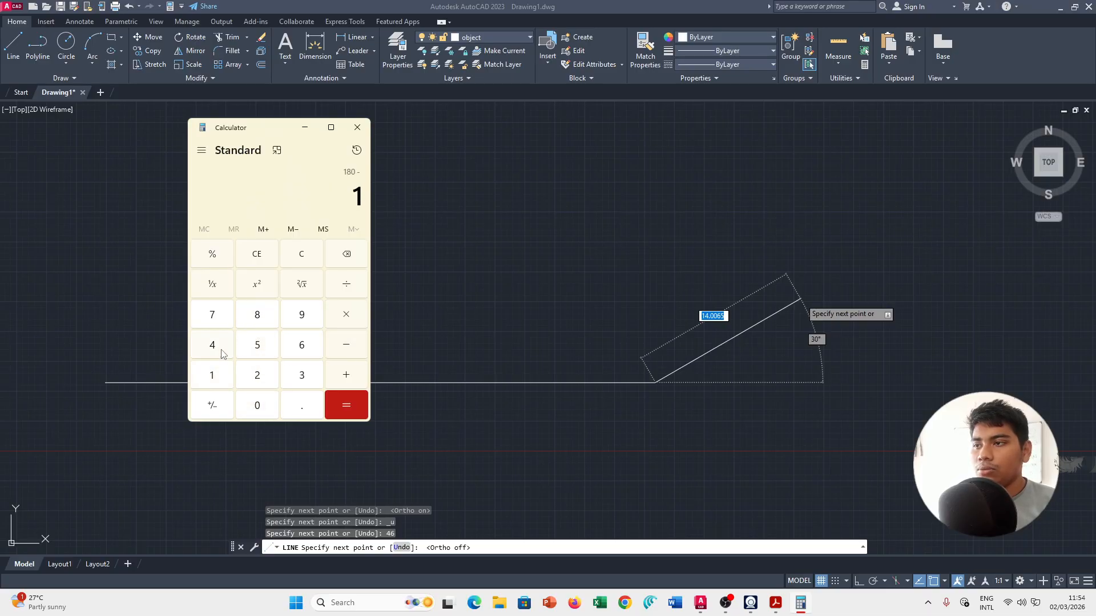
double_click(228, 345)
click(346, 404)
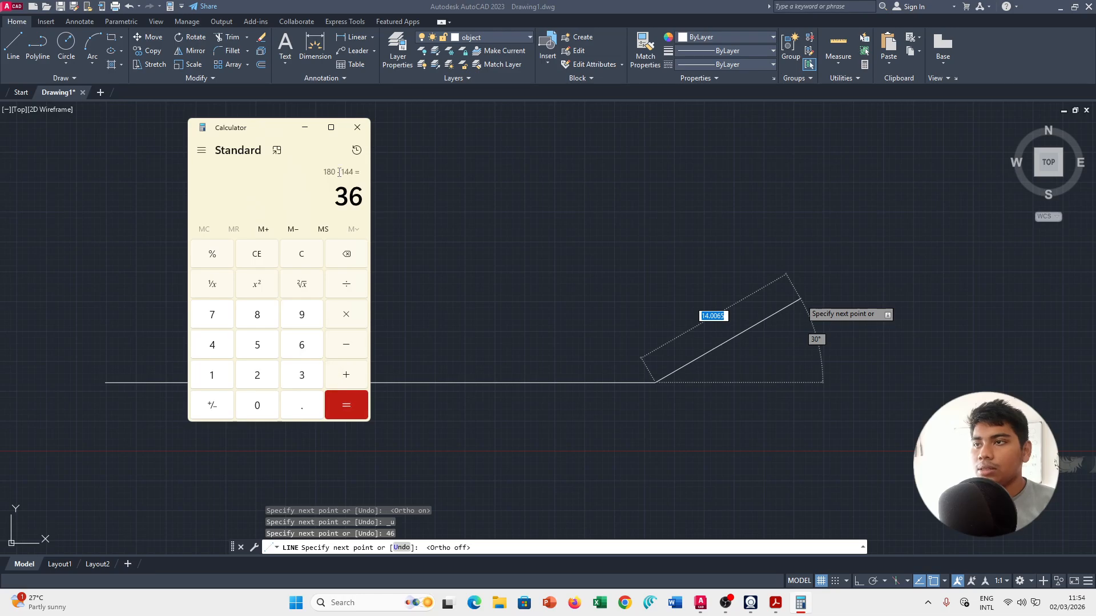
click(307, 127)
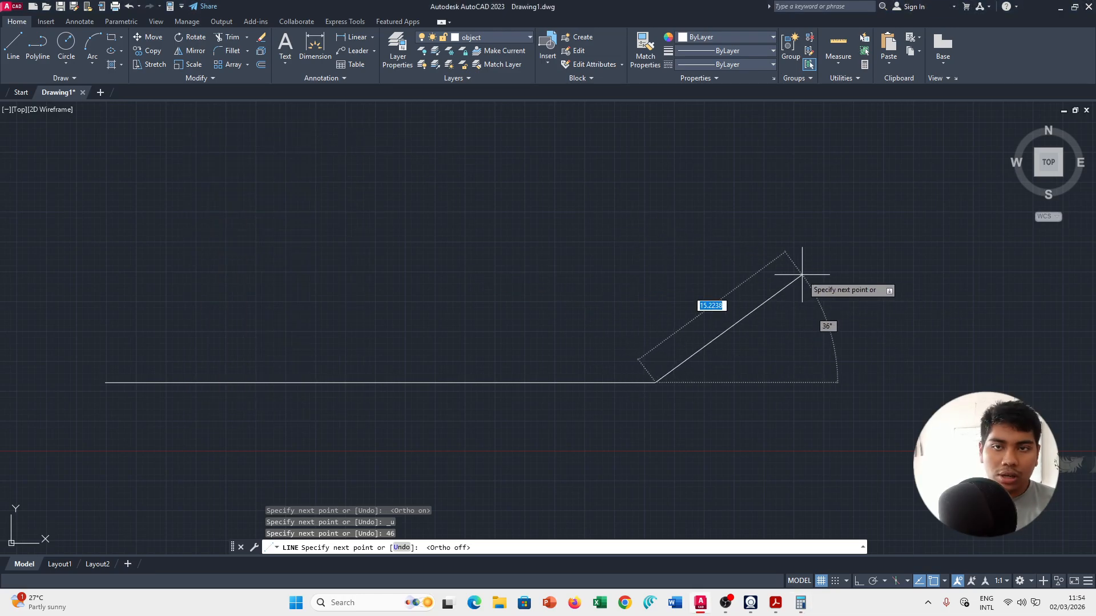
Recheck the sloping edge in the PDF, draw it 42 units long at 36° from the base line's end, and end the Line command.
key(alt+Tab)
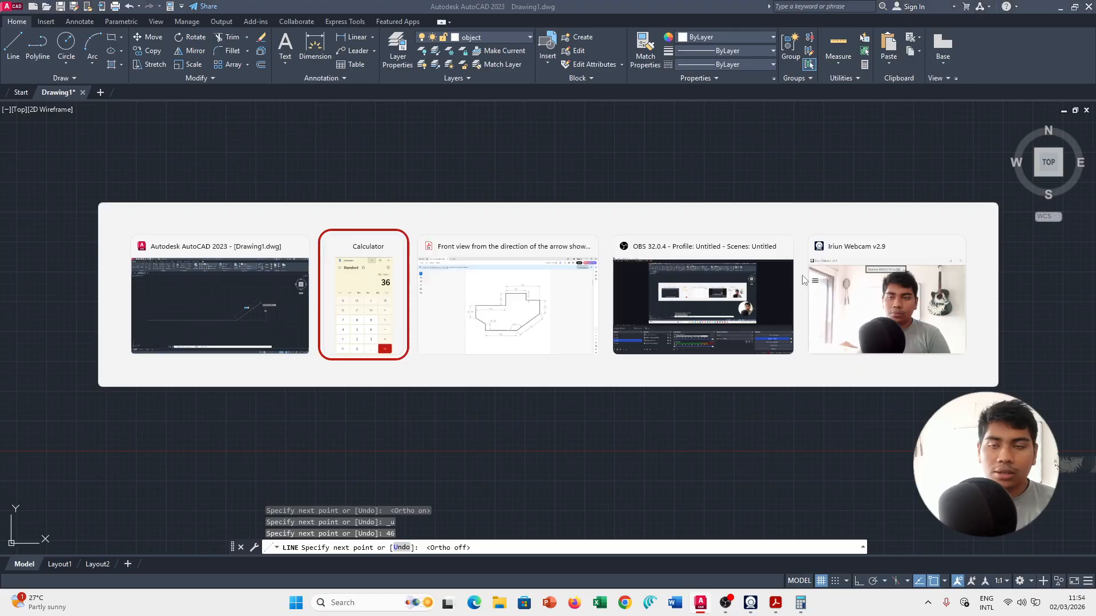
key(alt+Tab)
key(alt+Tab)
key(Tab)
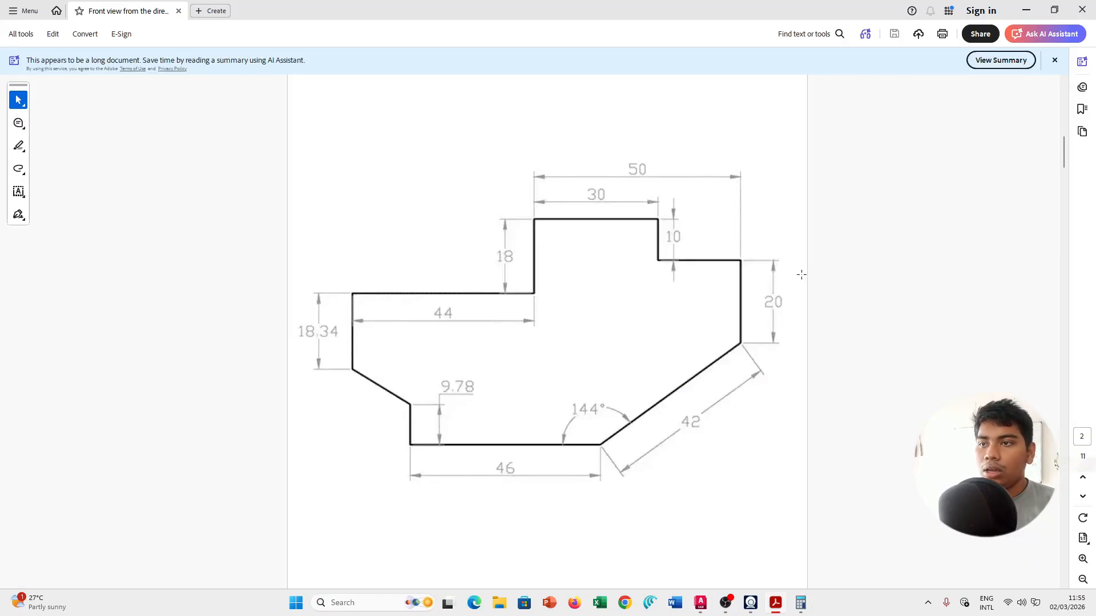
key(alt+Tab)
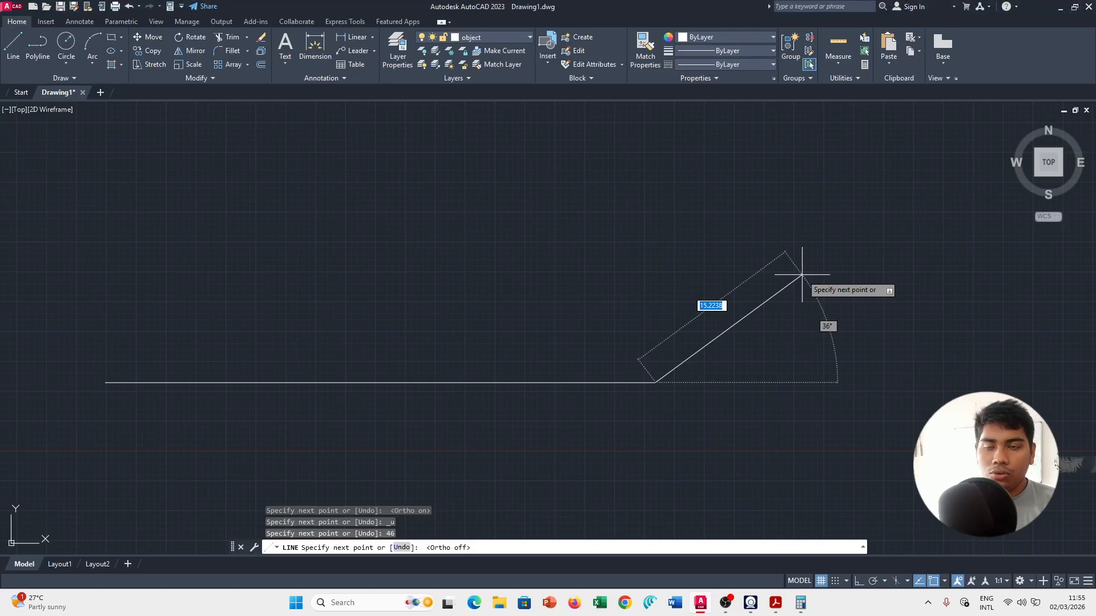
text(42)
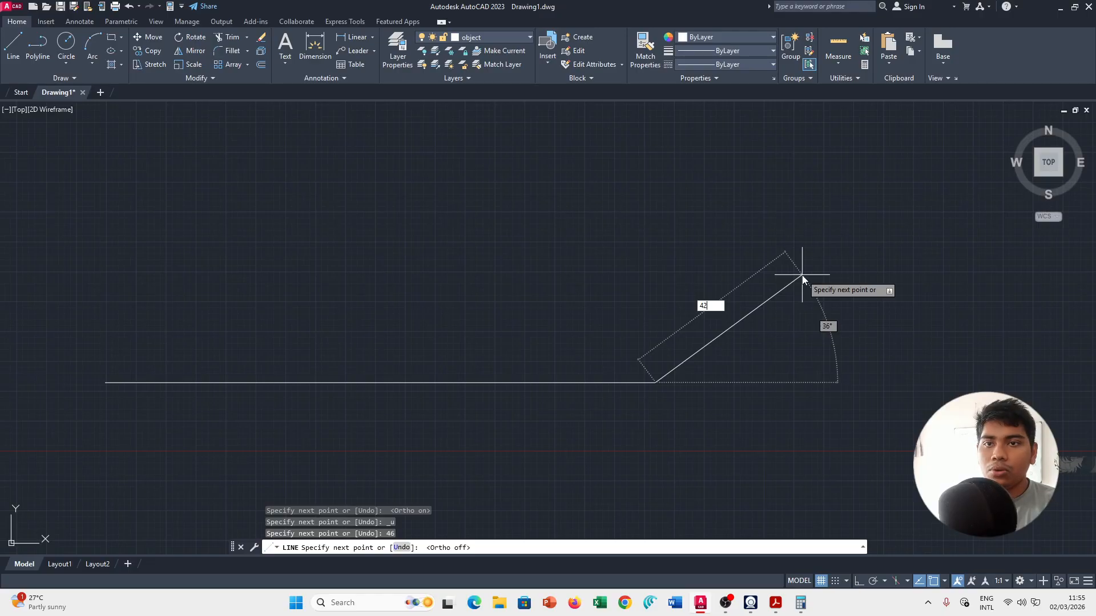
key(Tab)
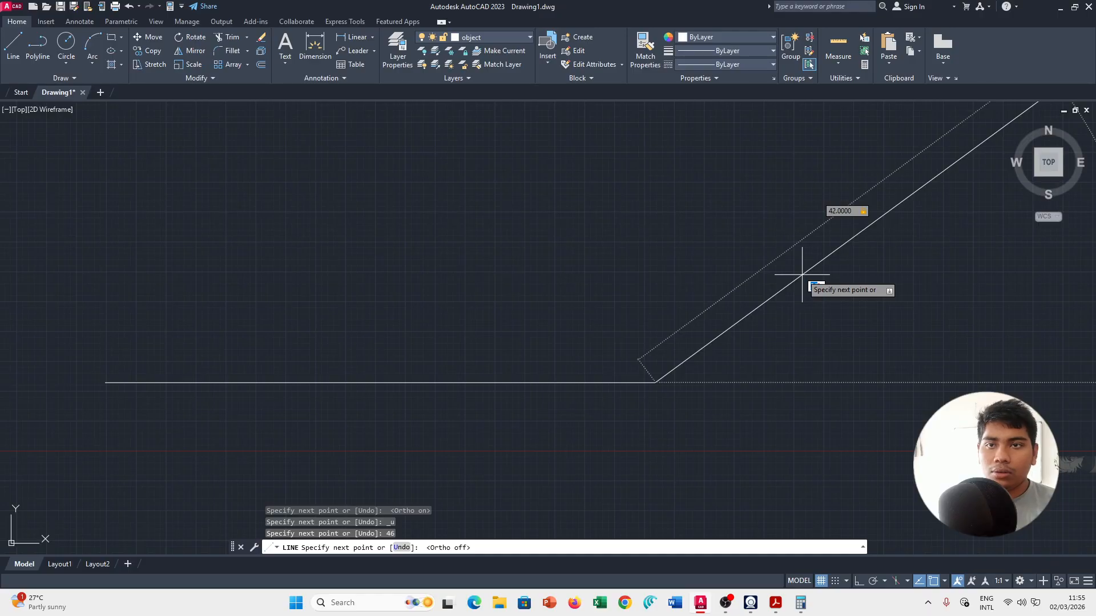
key(Return)
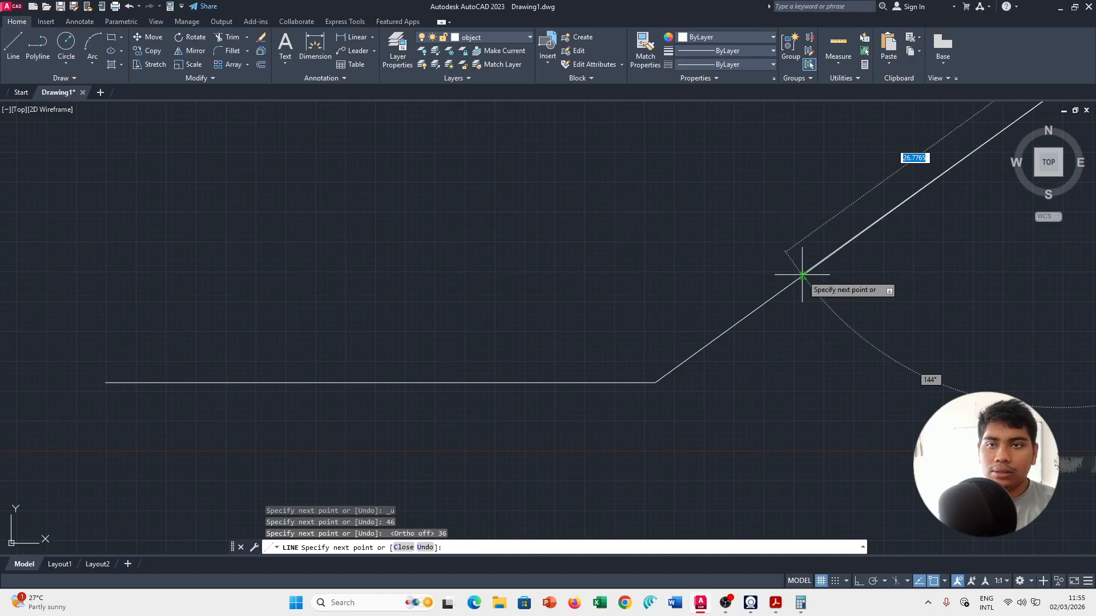
key(Escape)
Add an angular dimension between the horizontal base line and the sloping line, with its arc above the corner.
middle_drag(850, 257, 618, 308)
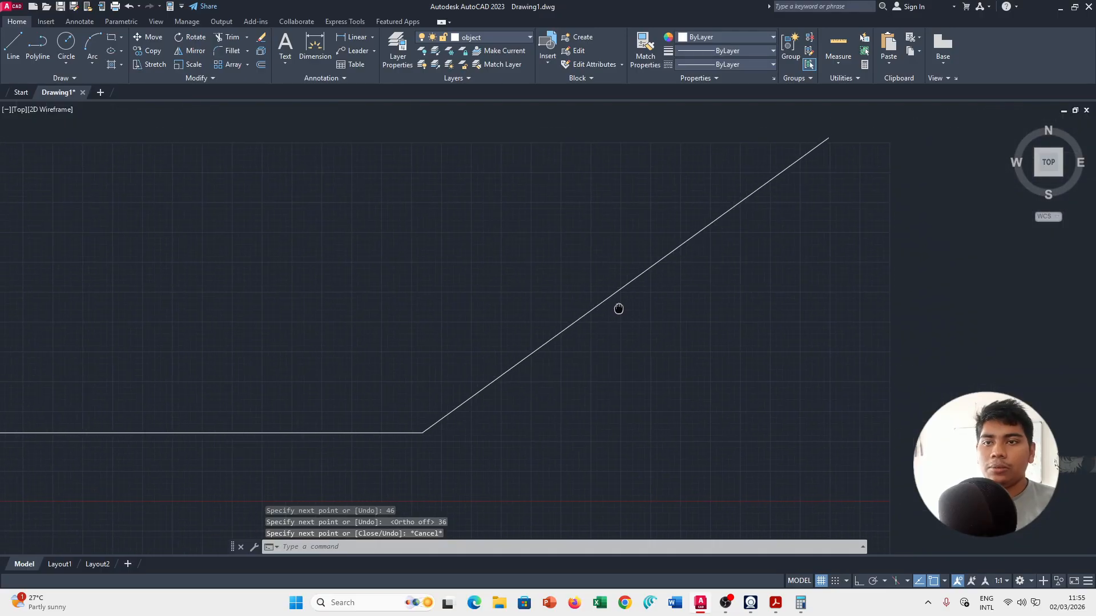
scroll(621, 306, down, 6)
middle_drag(574, 279, 603, 283)
scroll(602, 281, up, 4)
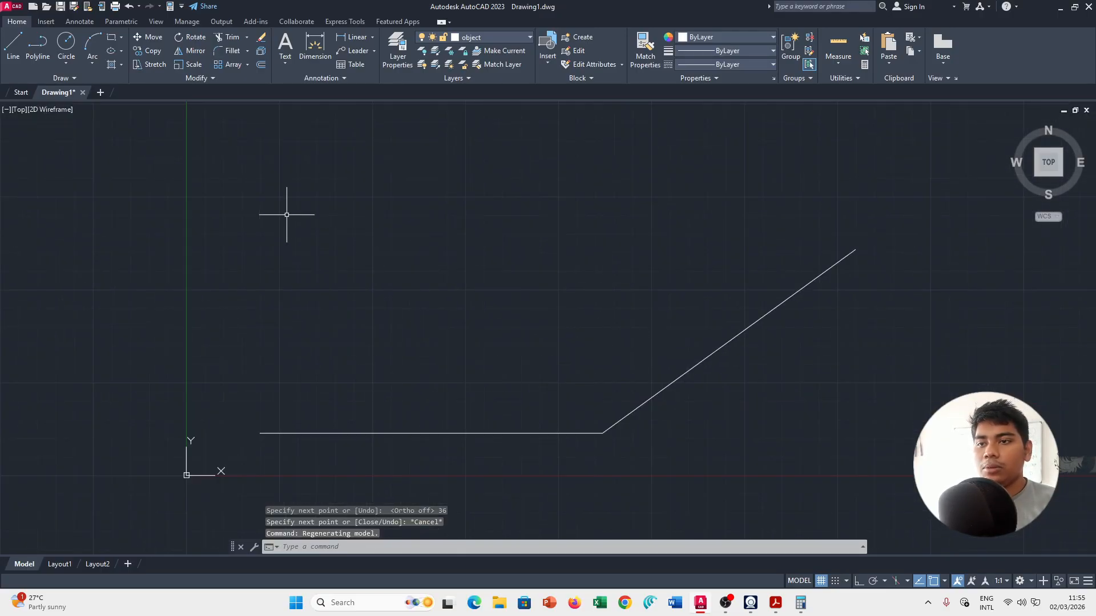
click(78, 22)
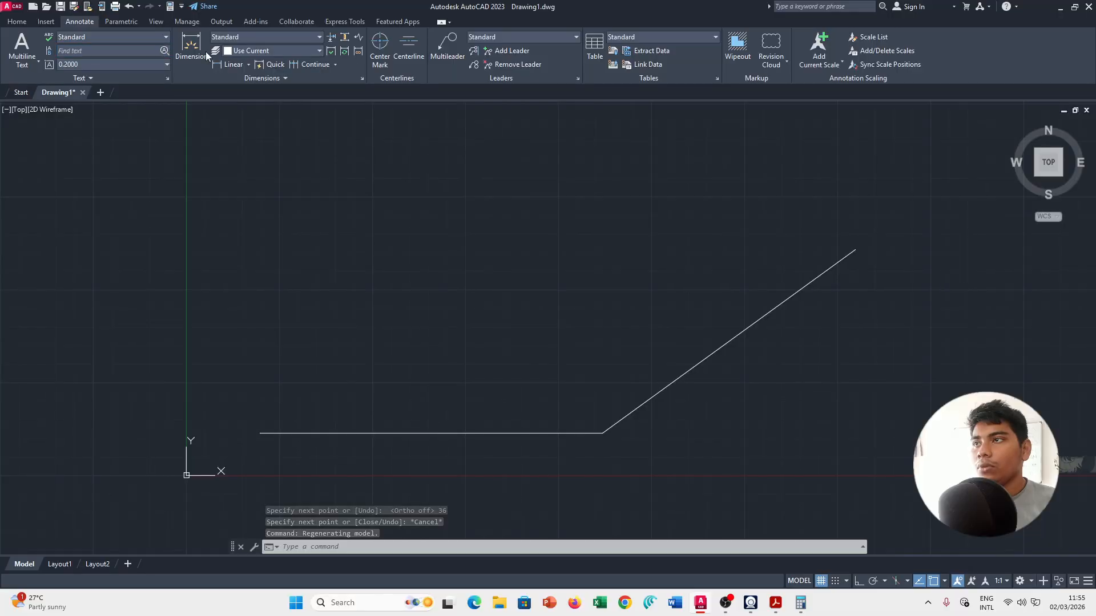
click(192, 46)
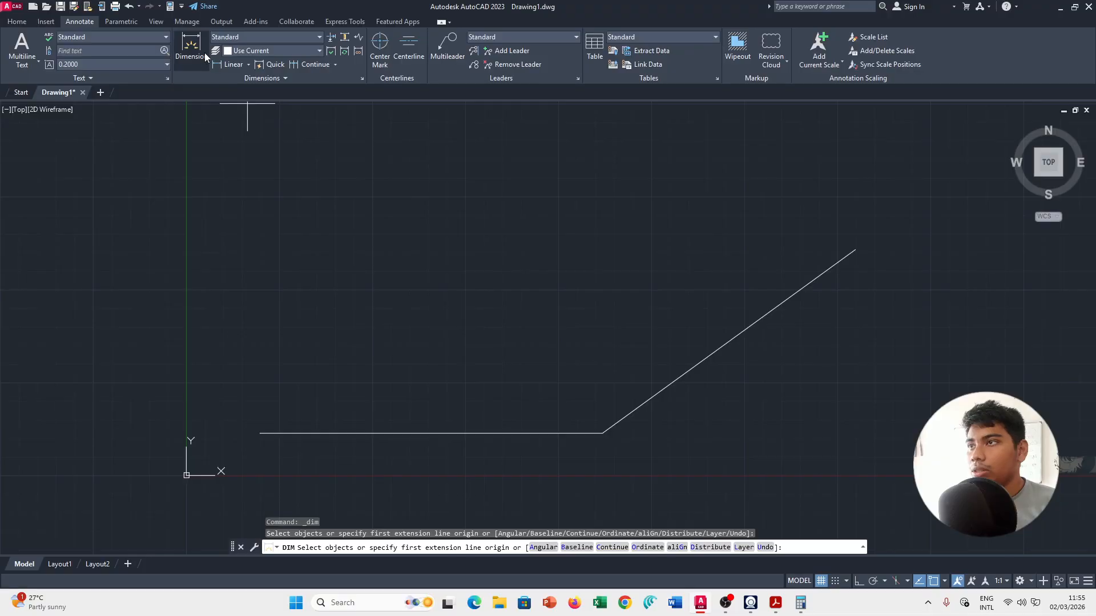
click(231, 64)
click(248, 64)
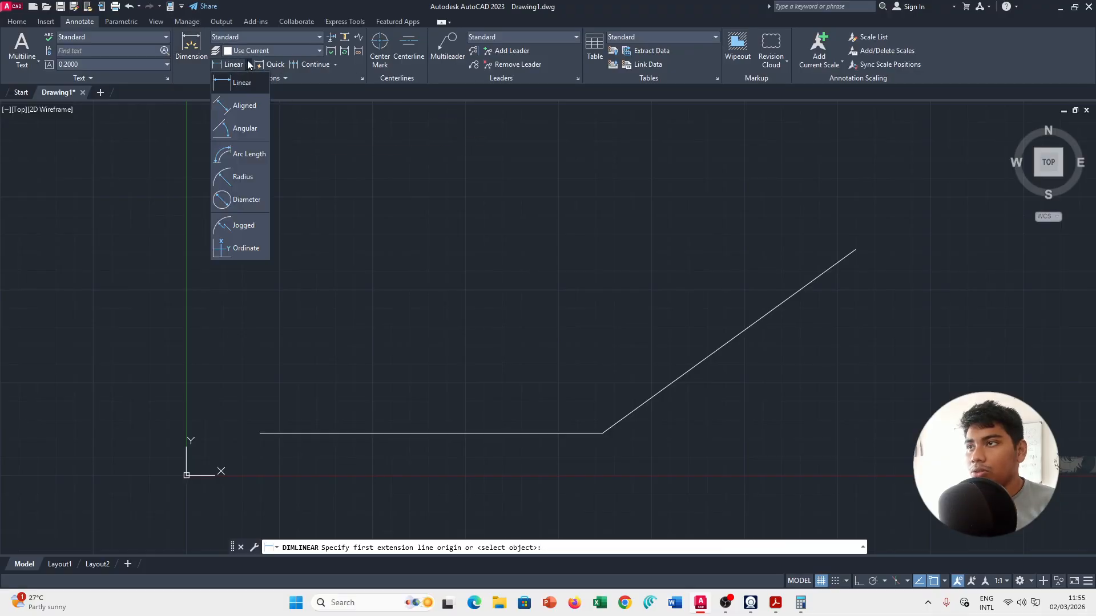
click(249, 134)
click(567, 433)
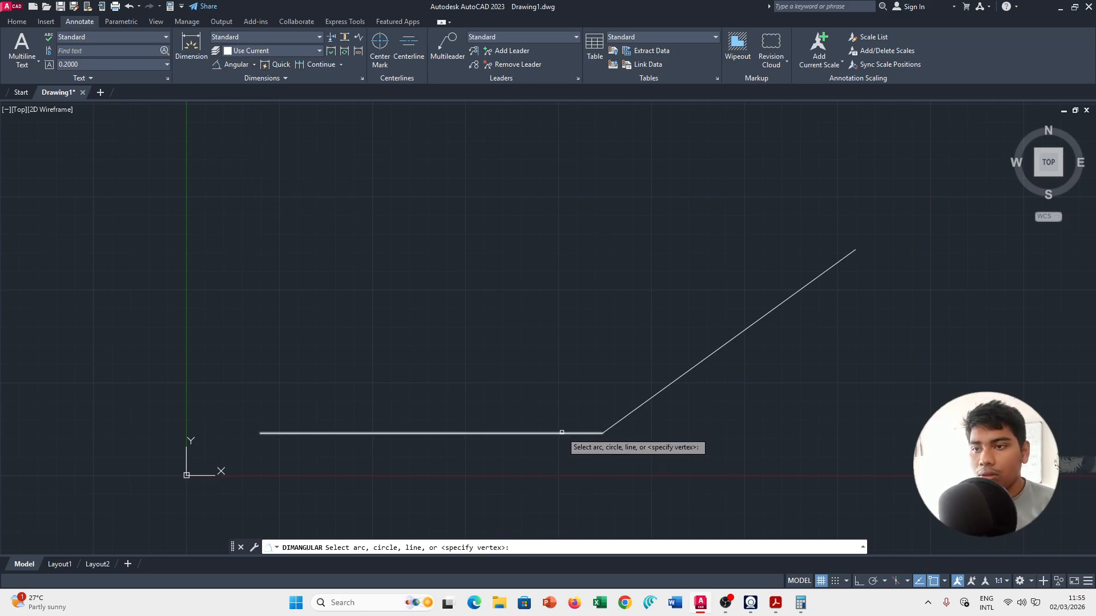
click(635, 409)
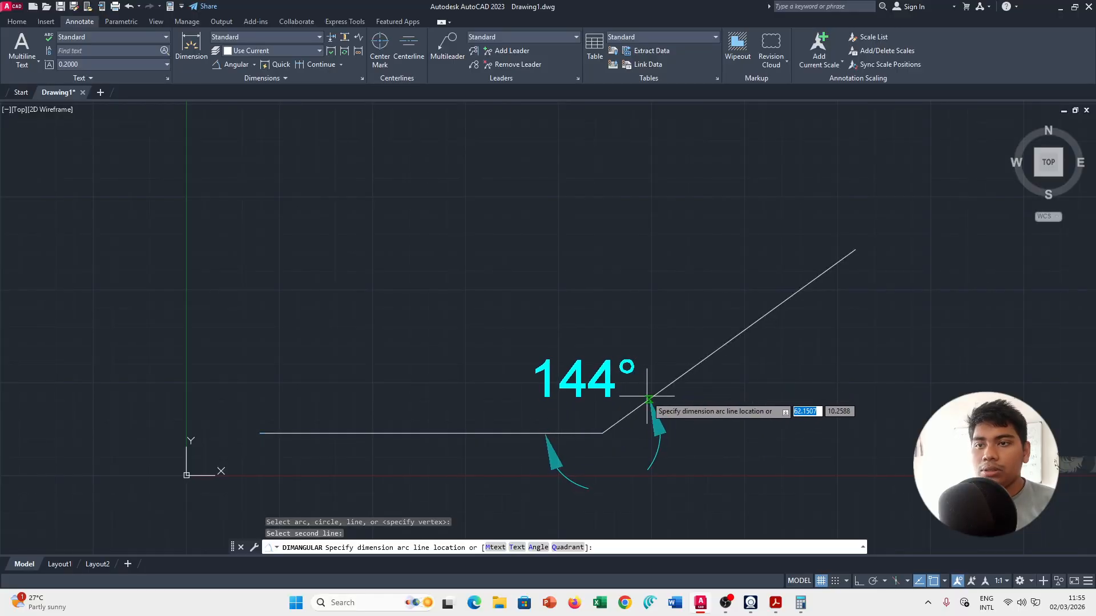
click(645, 397)
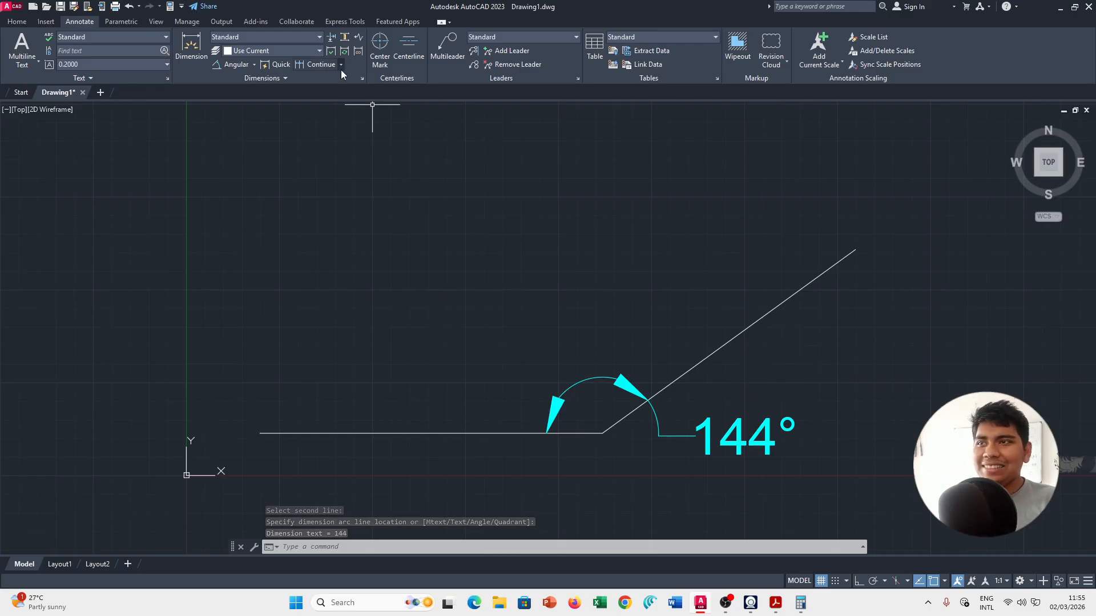
Modify the Standard dimension style with an arrow size of 3 and a text height of 3.
click(362, 78)
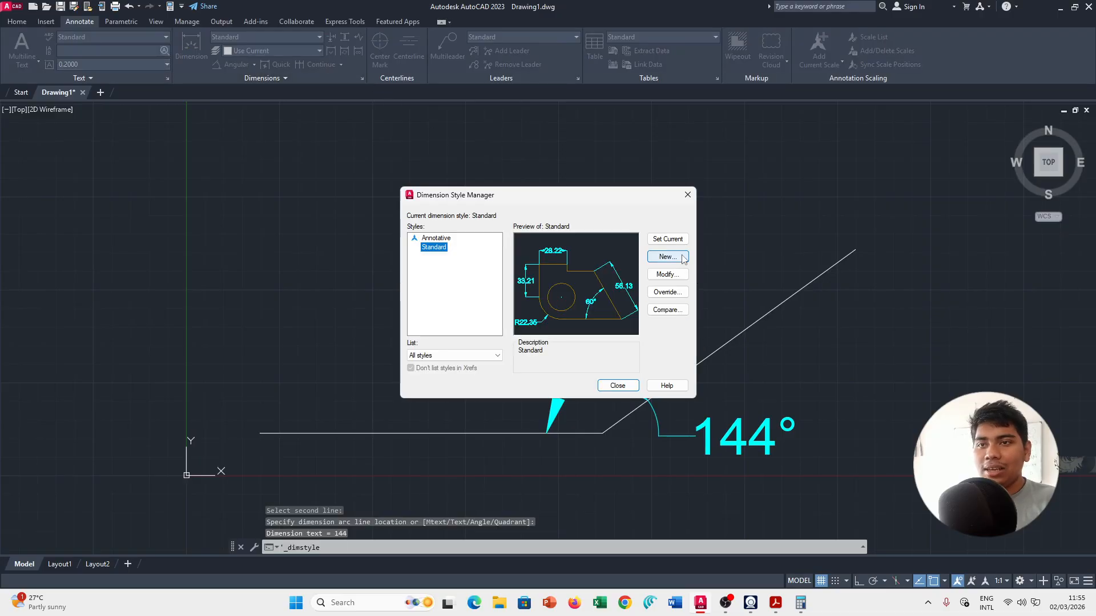
click(667, 274)
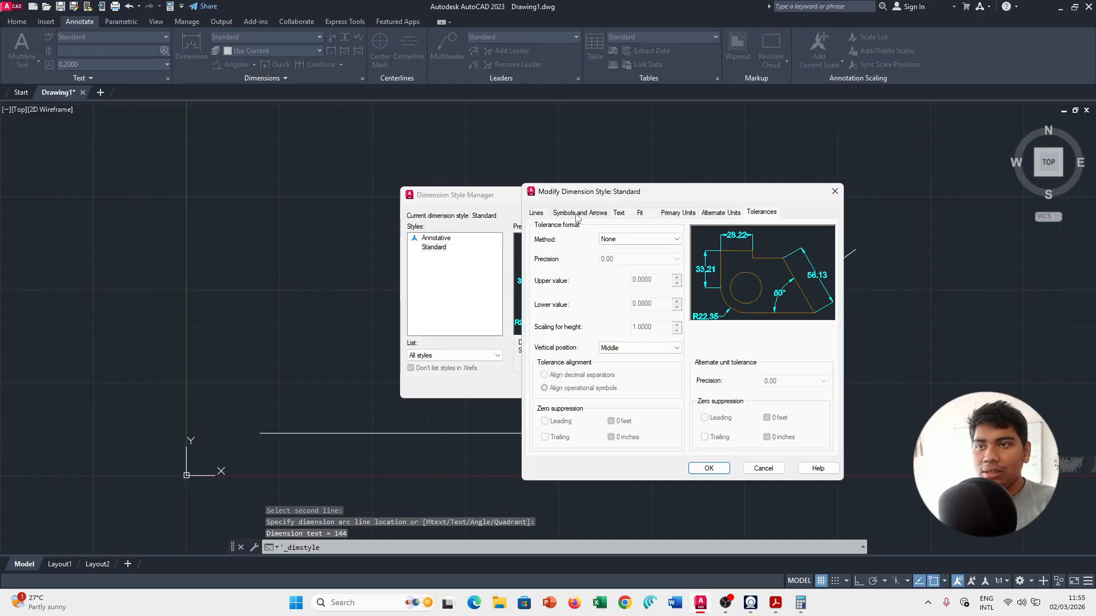
click(577, 213)
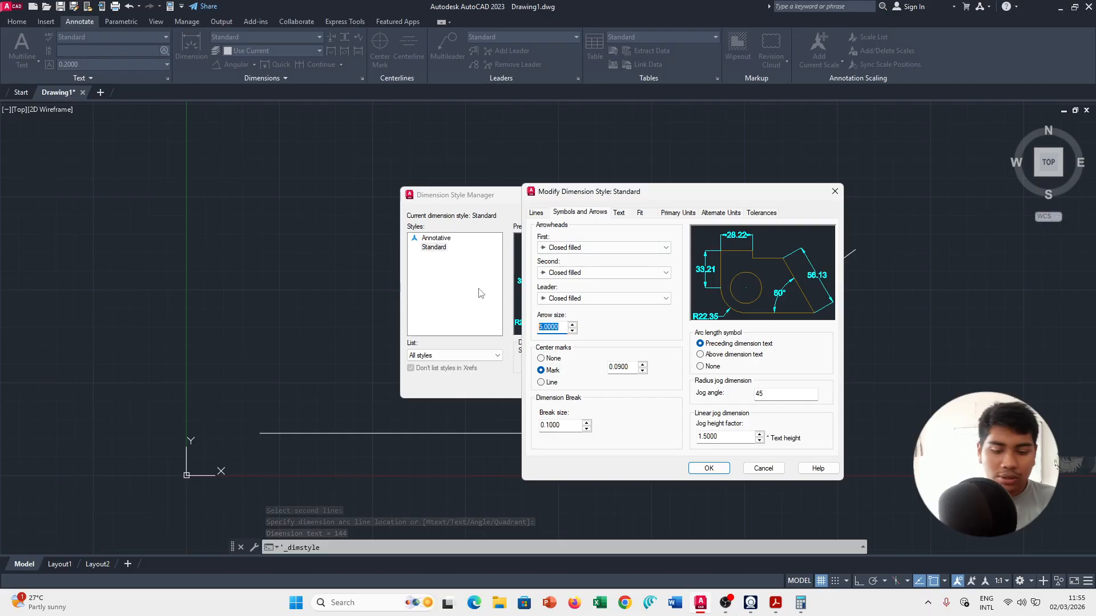
text(3.0000)
click(619, 213)
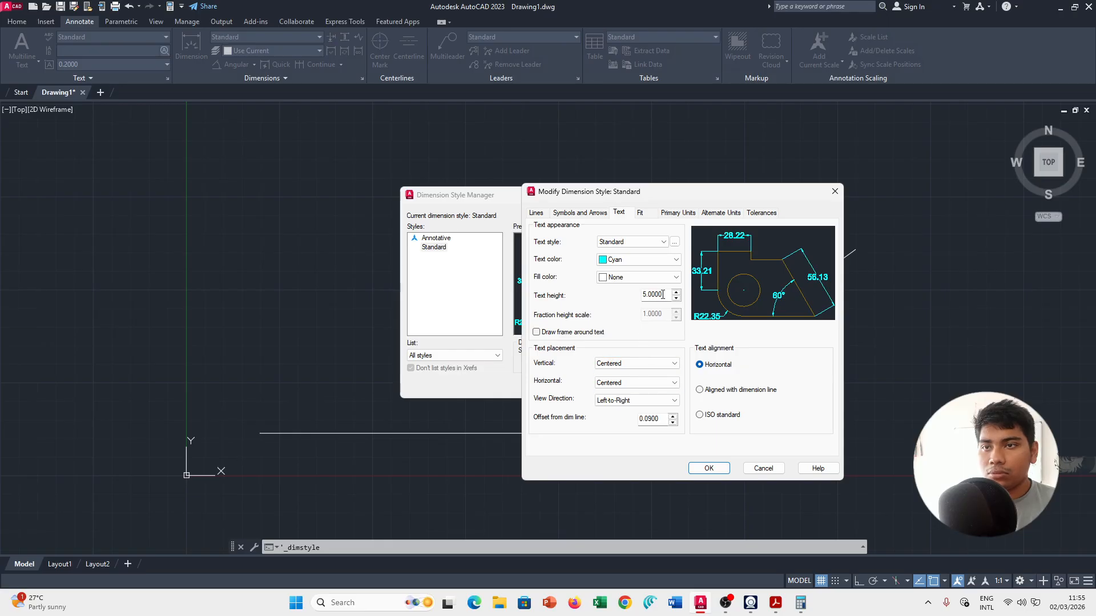
text(3)
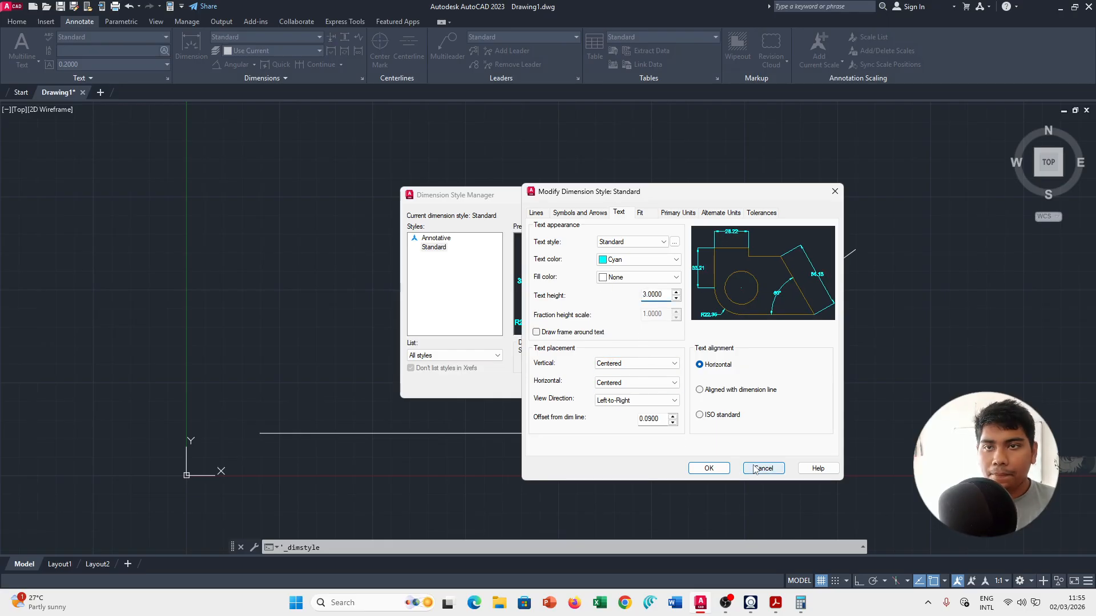
click(708, 468)
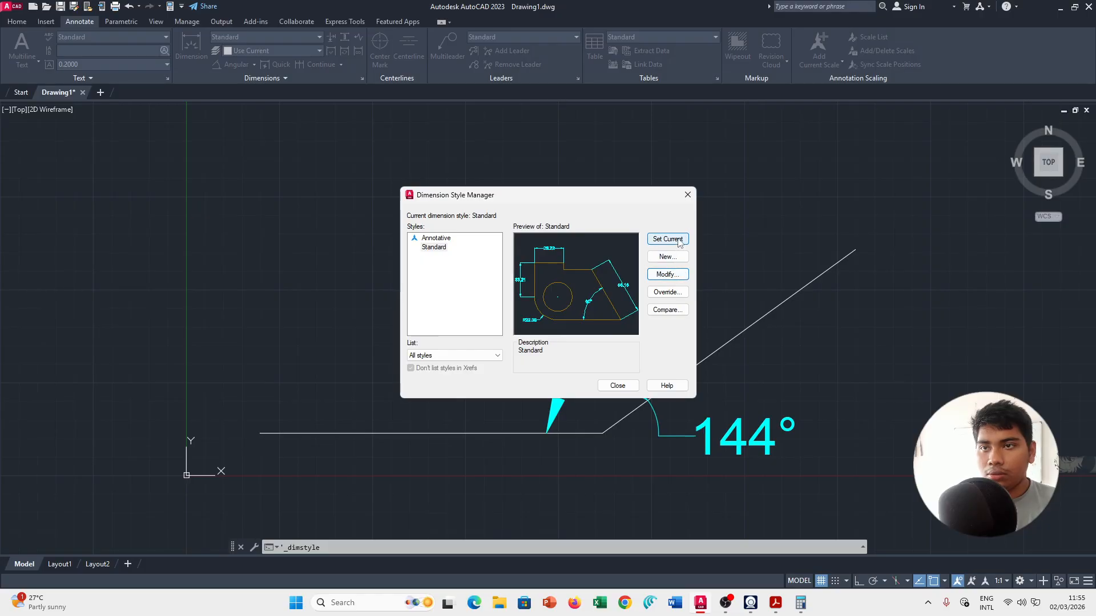
click(619, 386)
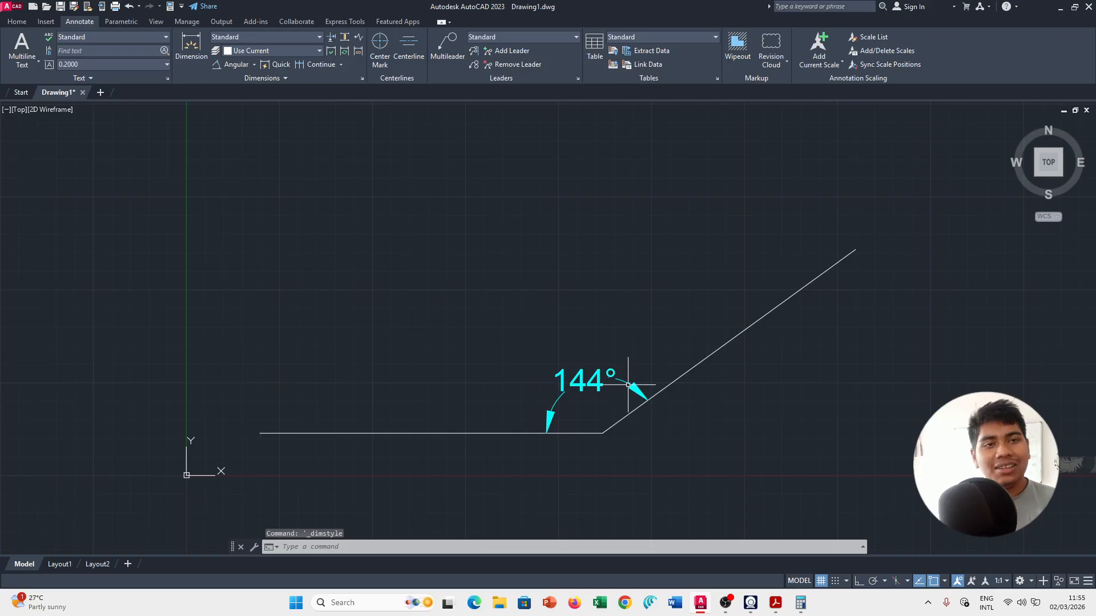
Check the length of the vertical edge above the sloping edge in the PDF and return to AutoCAD.
scroll(700, 376, down, 2)
scroll(738, 373, up, 2)
key(alt+Tab)
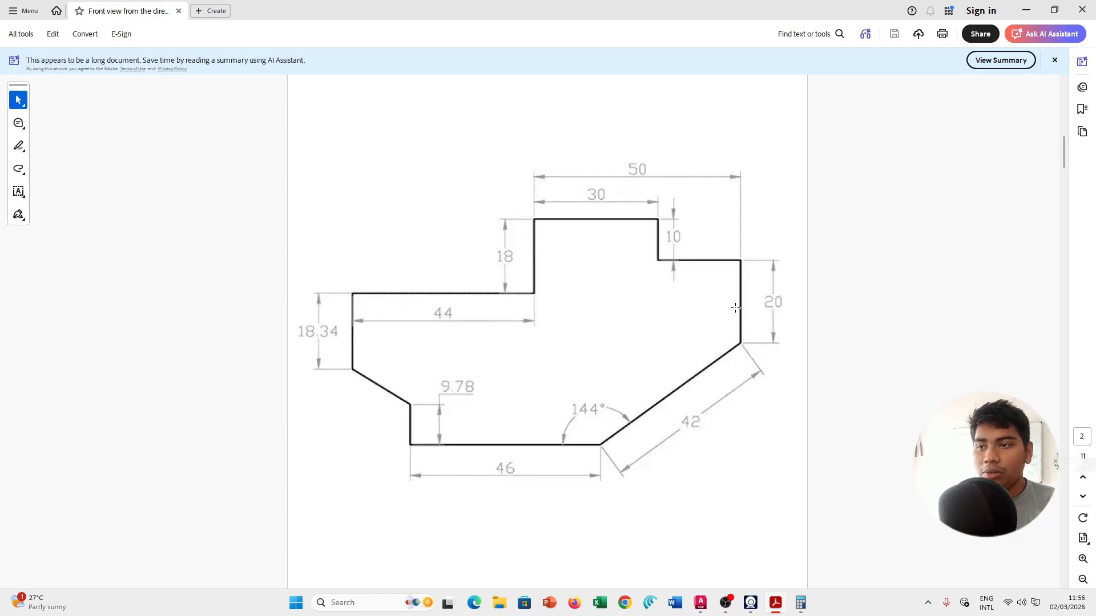
key(alt+Tab)
middle_drag(782, 298, 656, 360)
scroll(661, 355, down, 2)
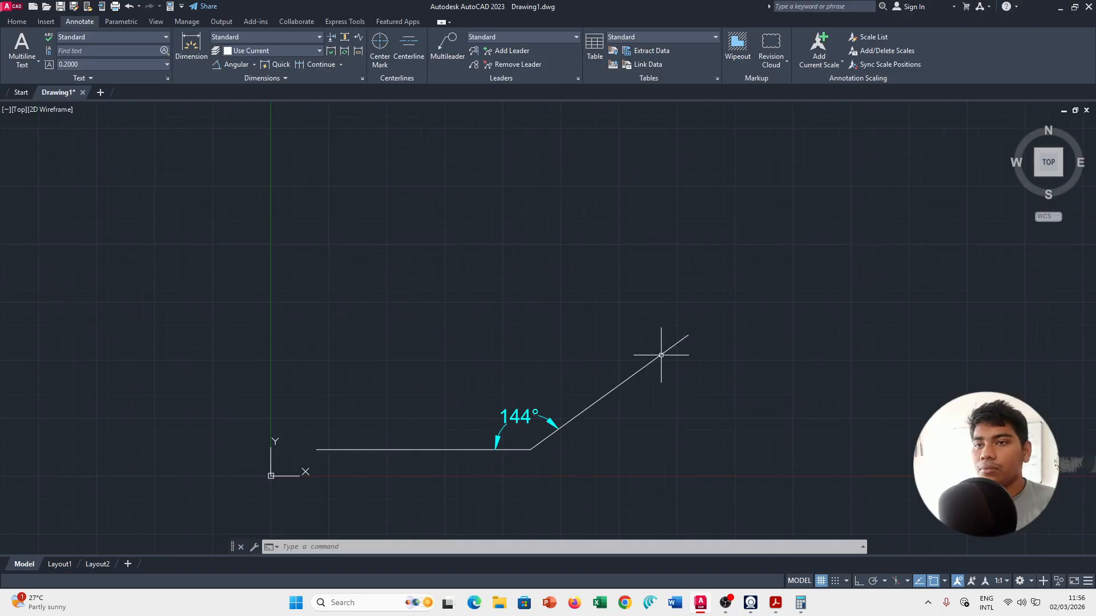
click(26, 23)
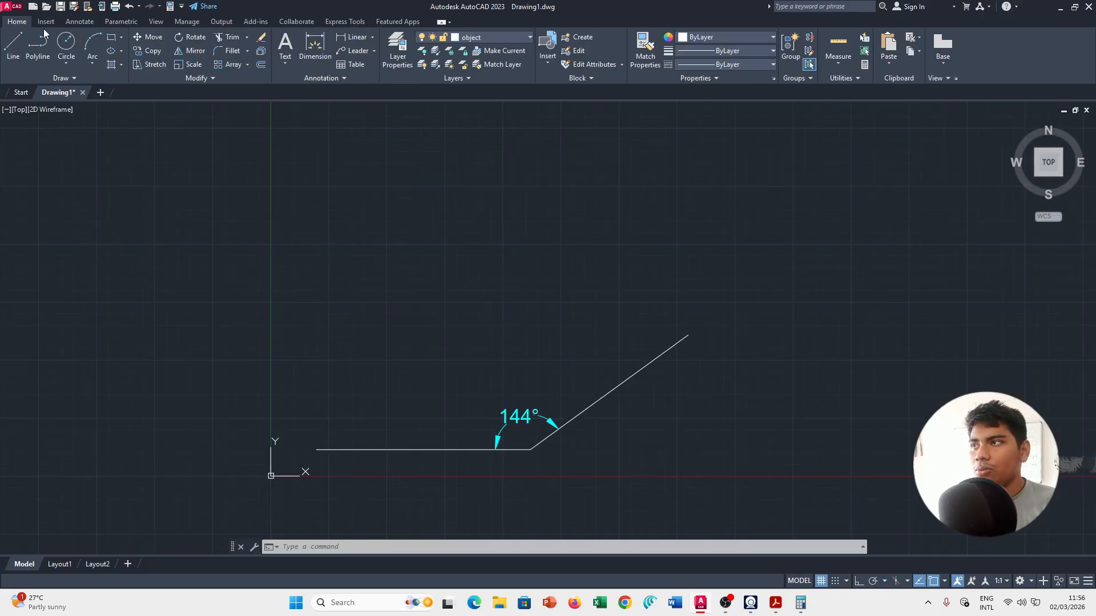
click(13, 46)
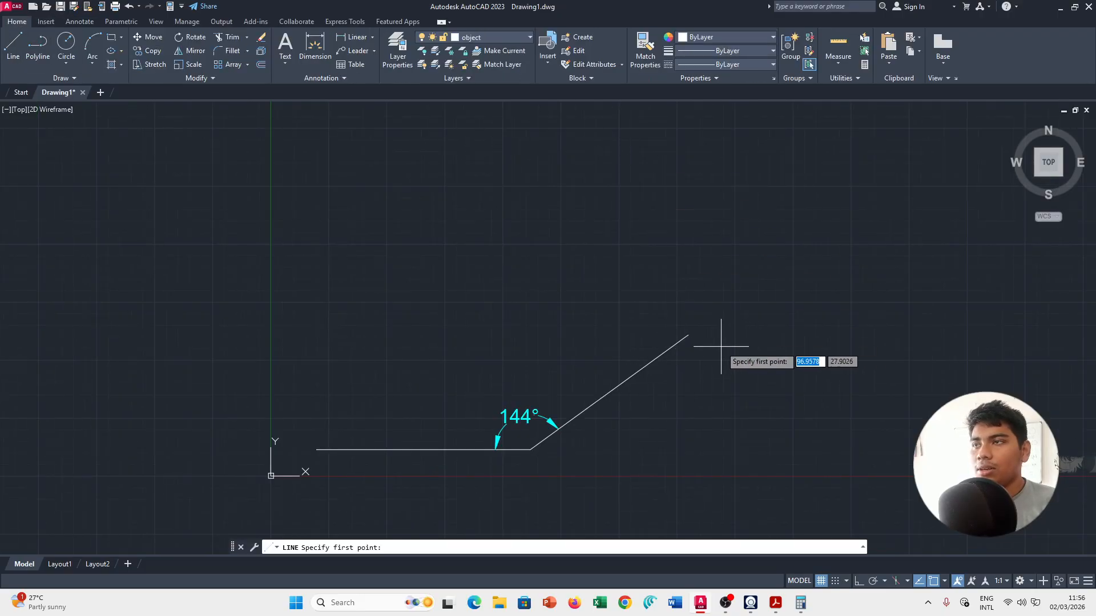
click(688, 335)
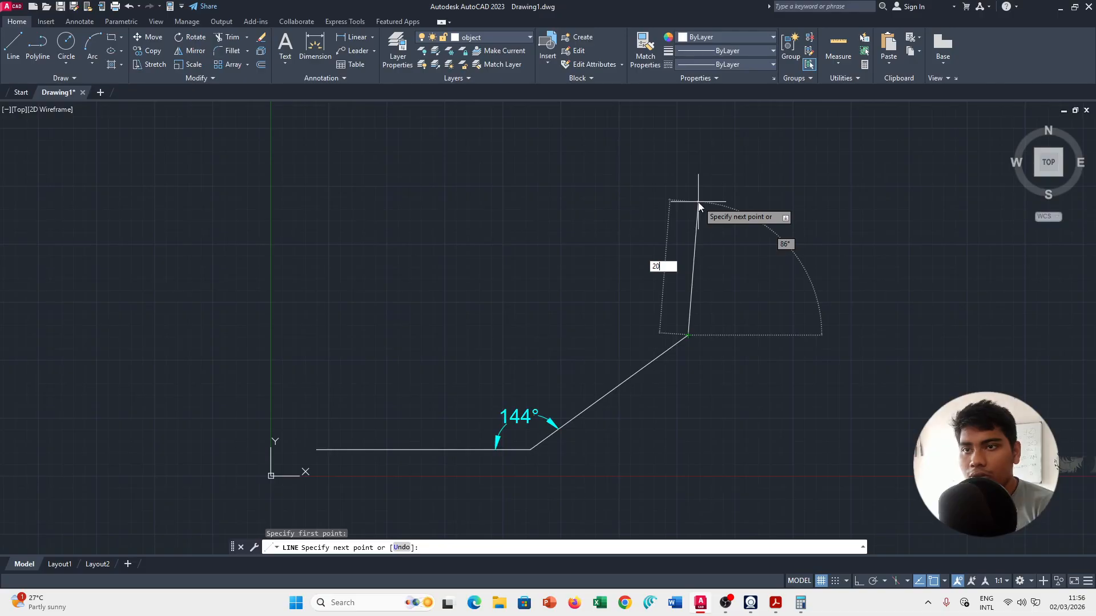
key(Escape)
key(Escape)
key(Escape)
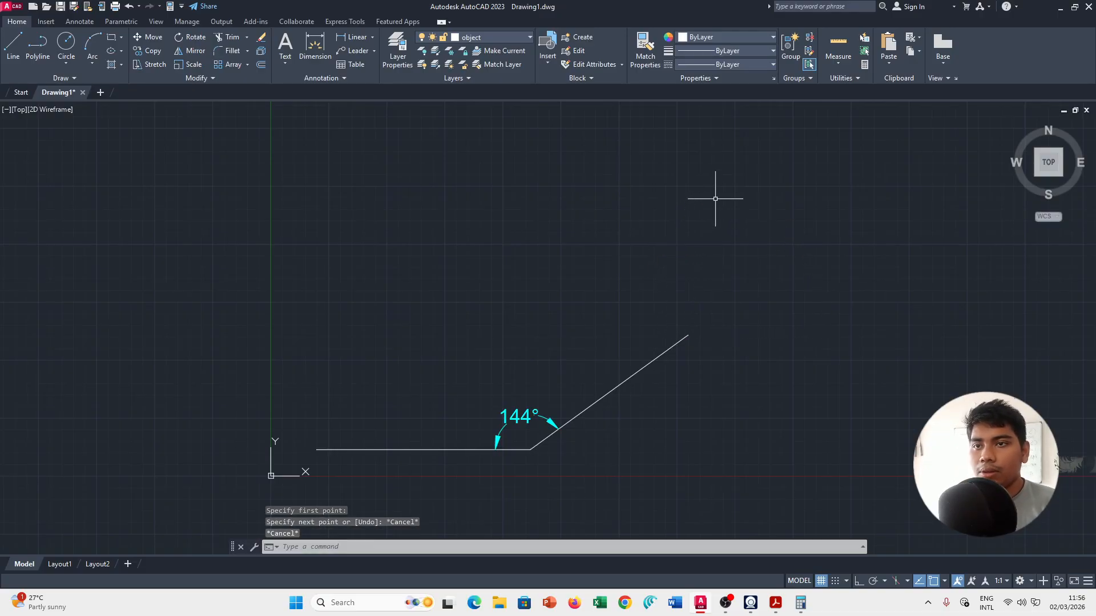
Turn Ortho mode on and draw a 20-unit vertical line upward from the sloping line's upper end, checking its length in the PDF.
key(F8)
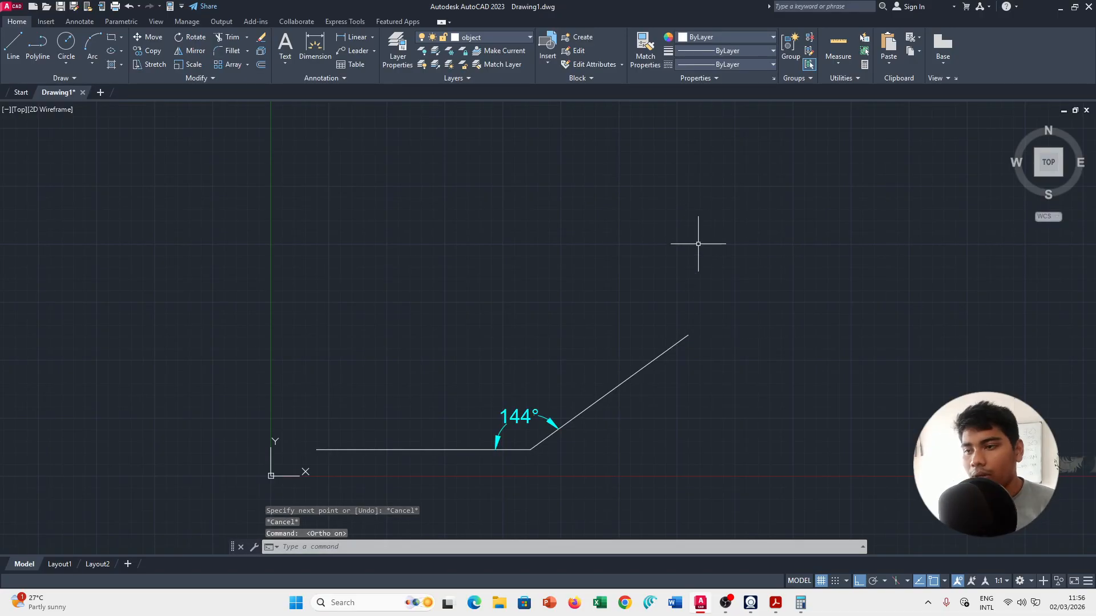
text(l)
key(Return)
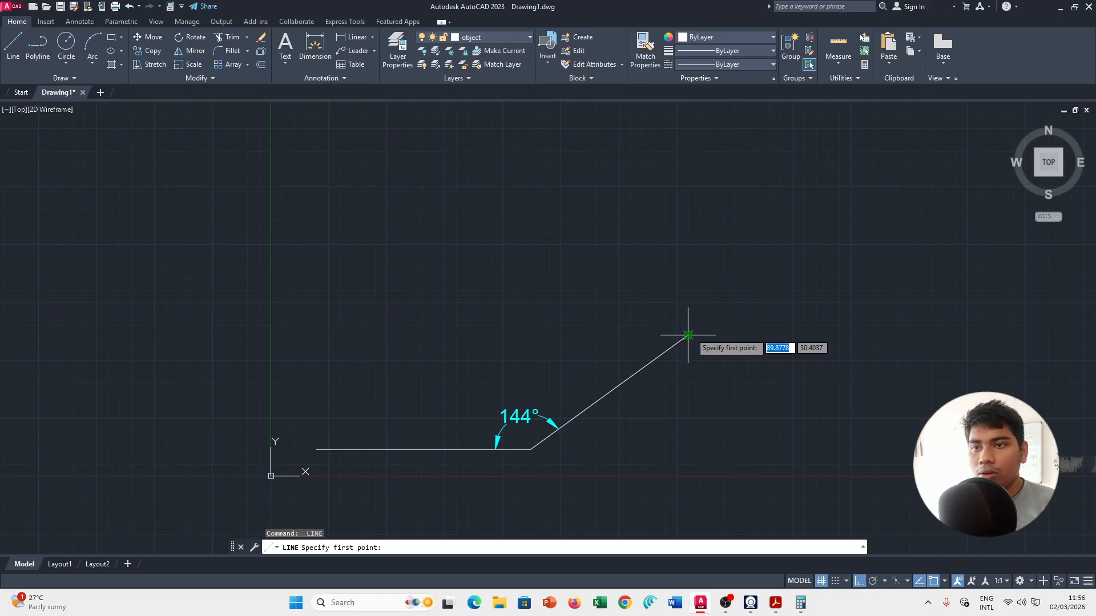
click(687, 335)
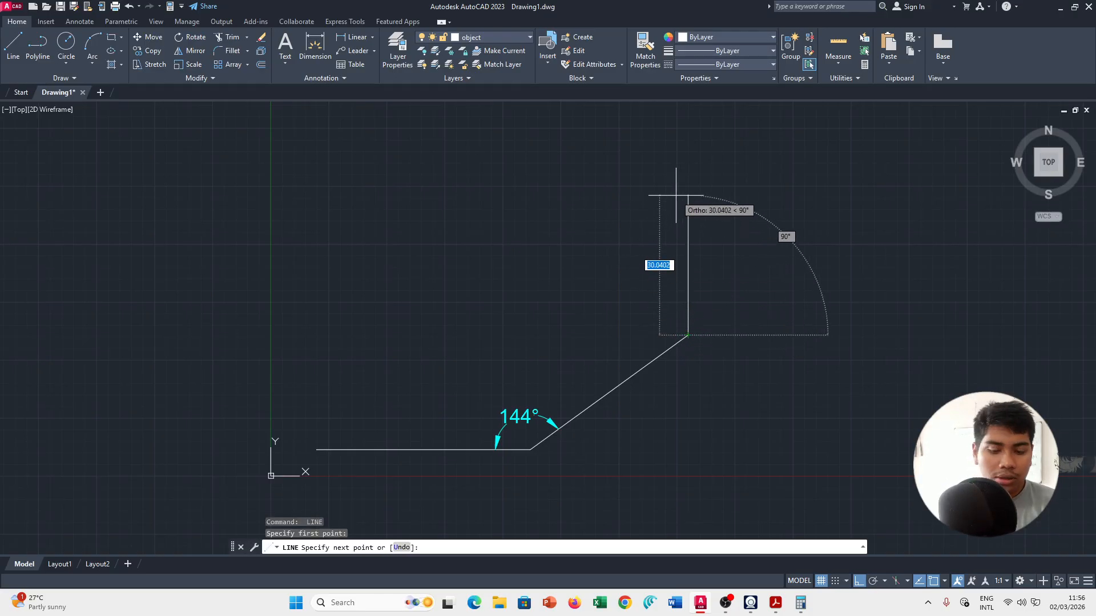
key(alt+Tab)
key(alt+Tab)
text(20)
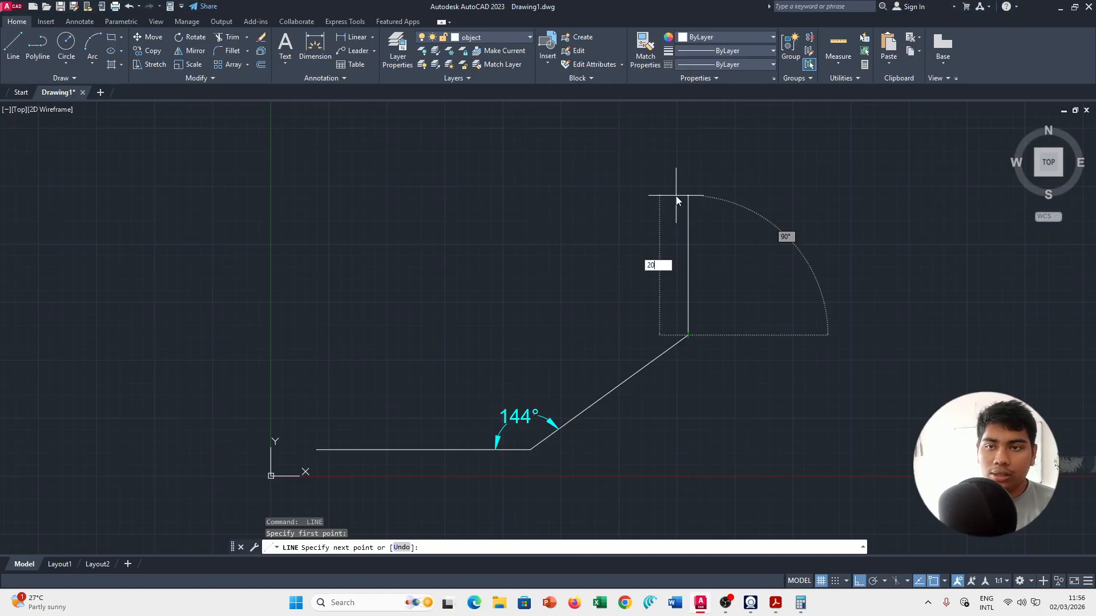
key(Return)
Examine the upper-right step's dimensions in the PDF and continue the profile with a 20-unit horizontal line to the left.
key(alt+Tab)
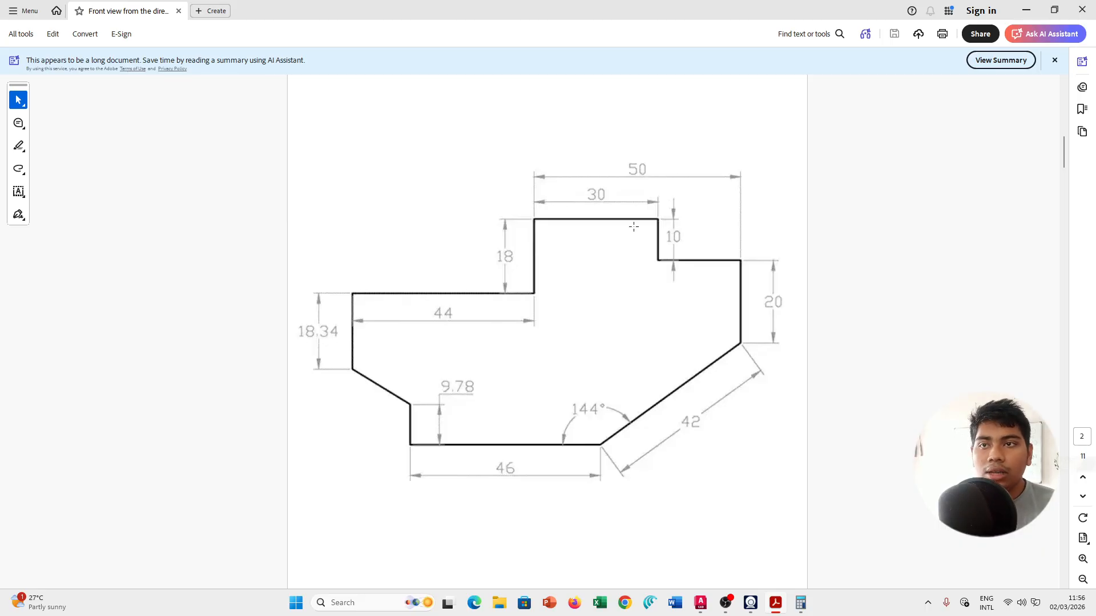
ctrl+scroll(650, 194, up, 2)
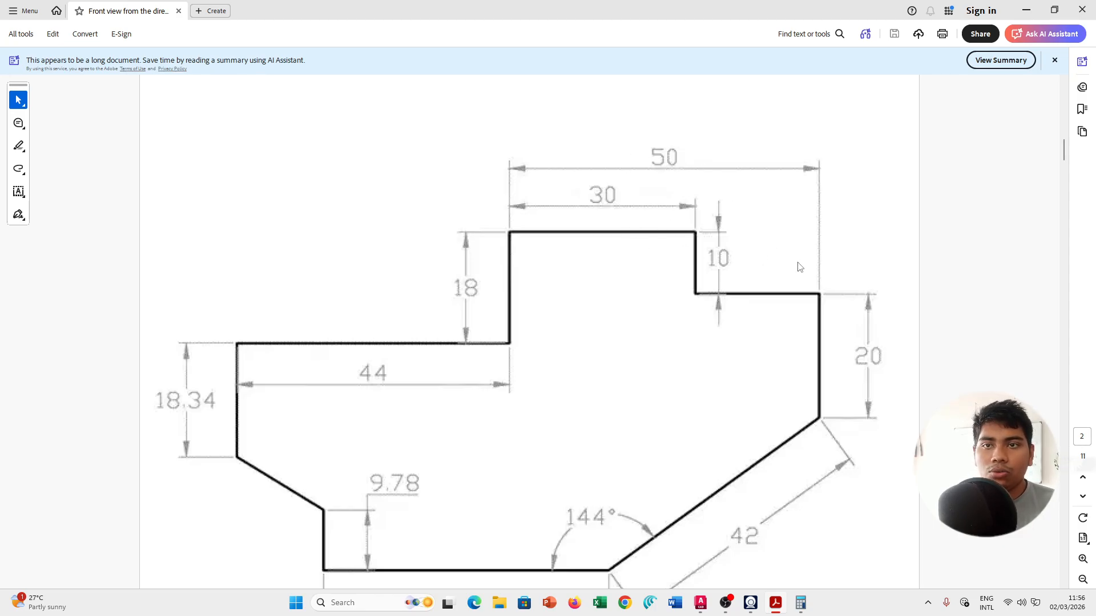
key(alt+Tab)
text(2)
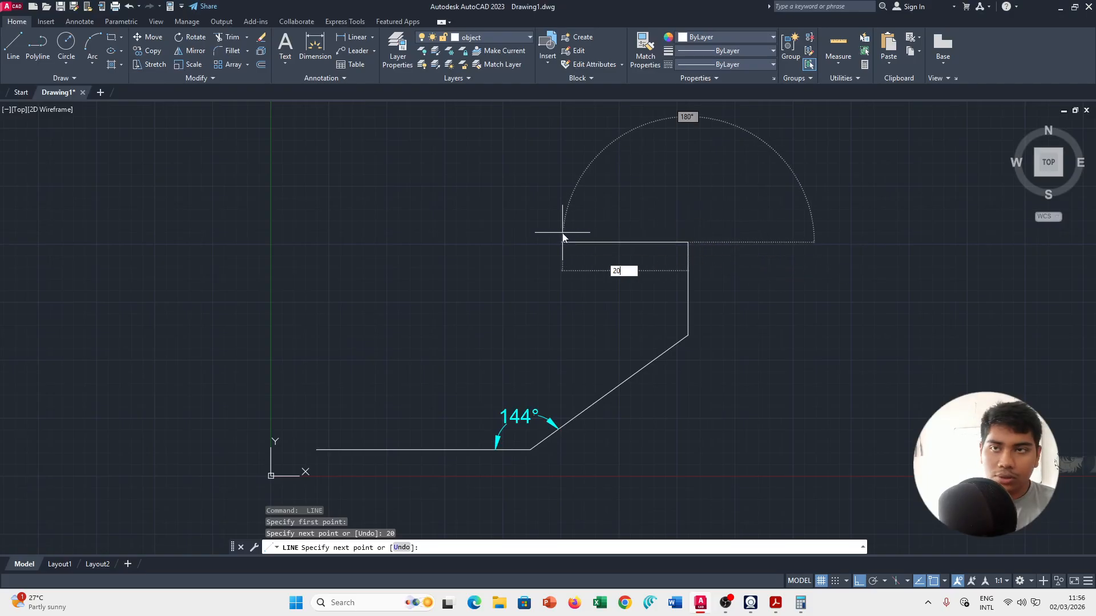
text(0)
key(Return)
Check the step's height in the PDF and continue the profile with a 10-unit vertical line upward.
key(alt+Tab)
key(alt+Tab)
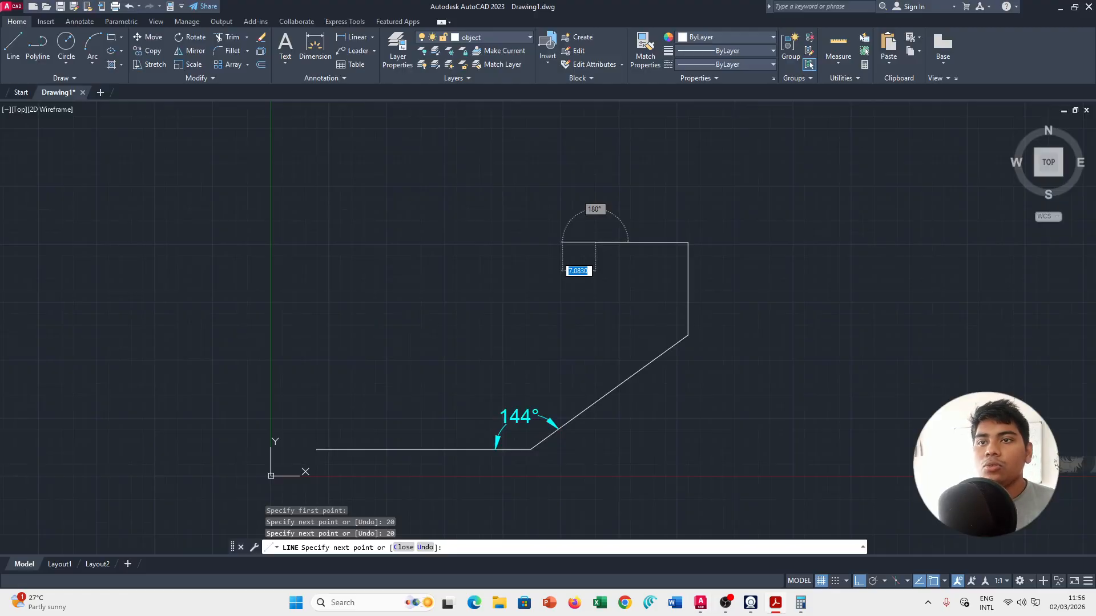
text(10)
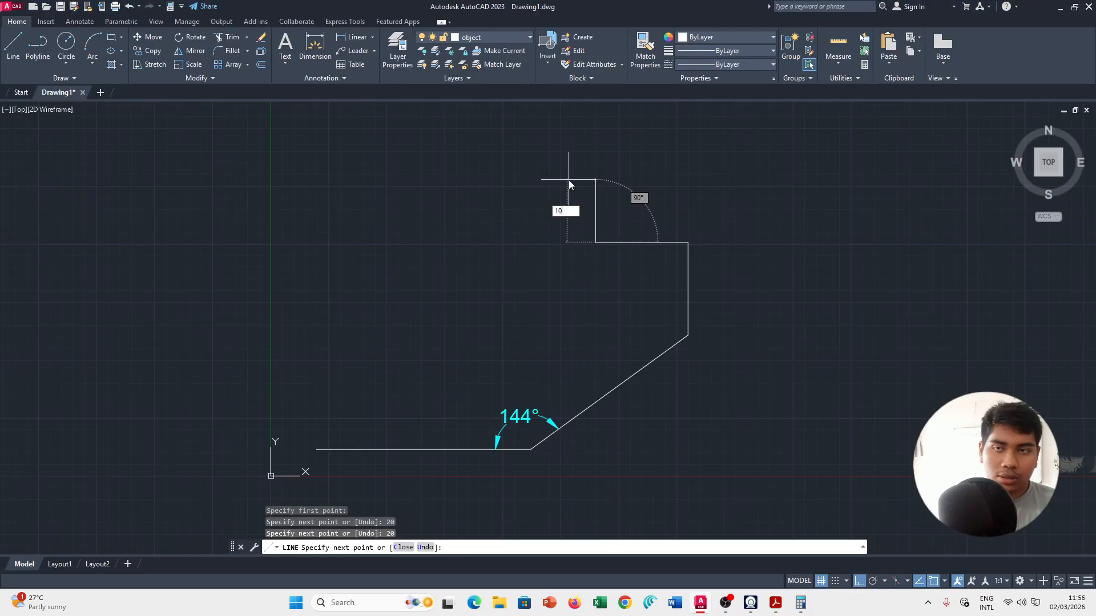
key(Return)
Following the PDF, draw the top edge 30 units to the left and continue with an 18-unit vertical line downward.
key(alt+Tab)
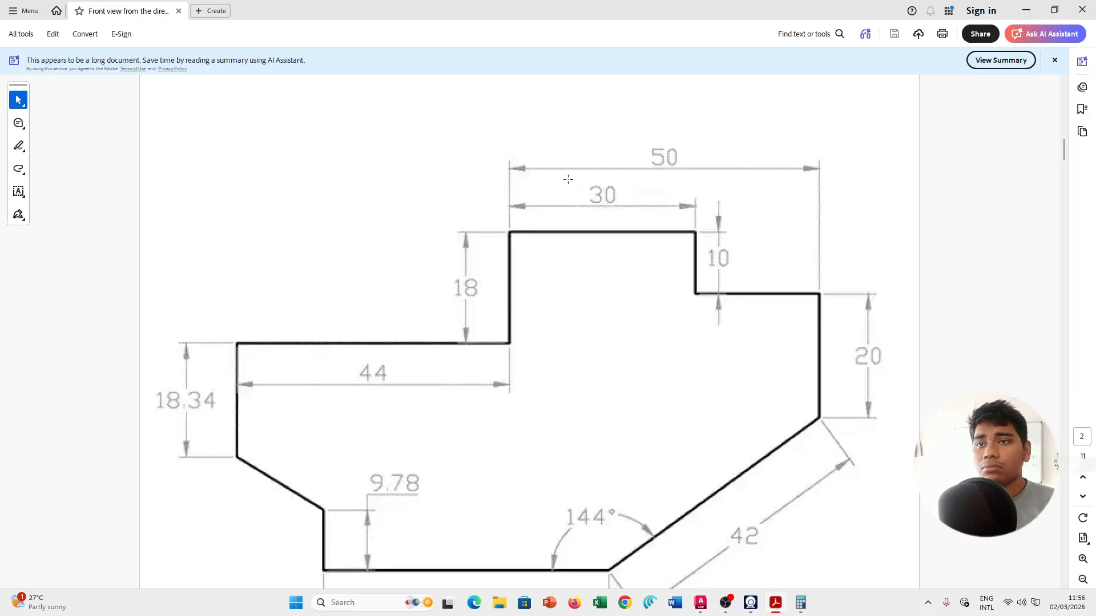
key(alt+Tab)
text(3)
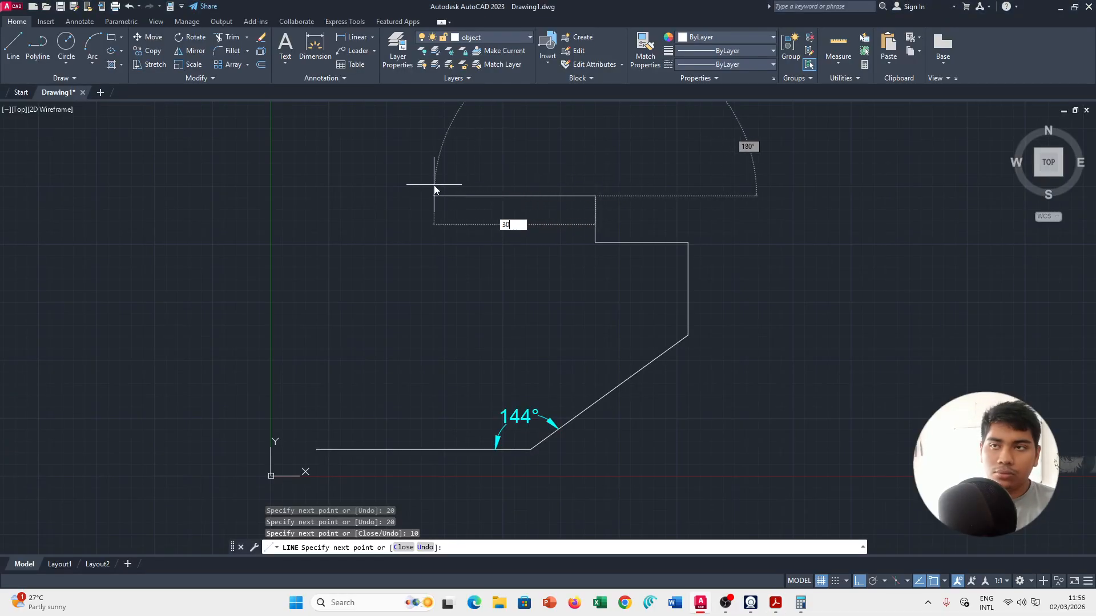
key(alt+Tab)
key(alt+Tab)
key(Return)
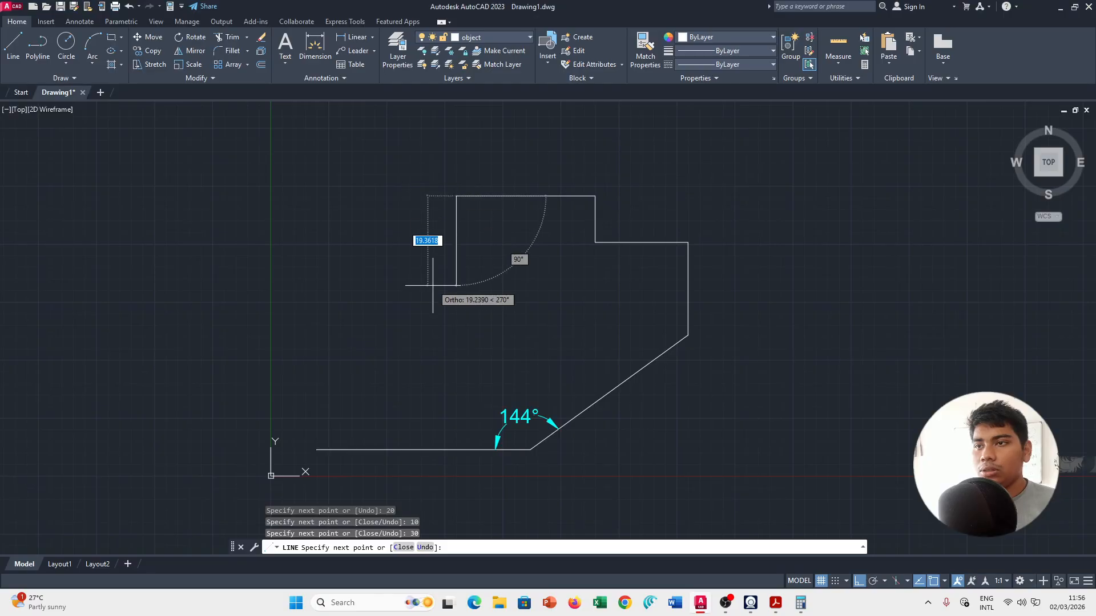
text(1)
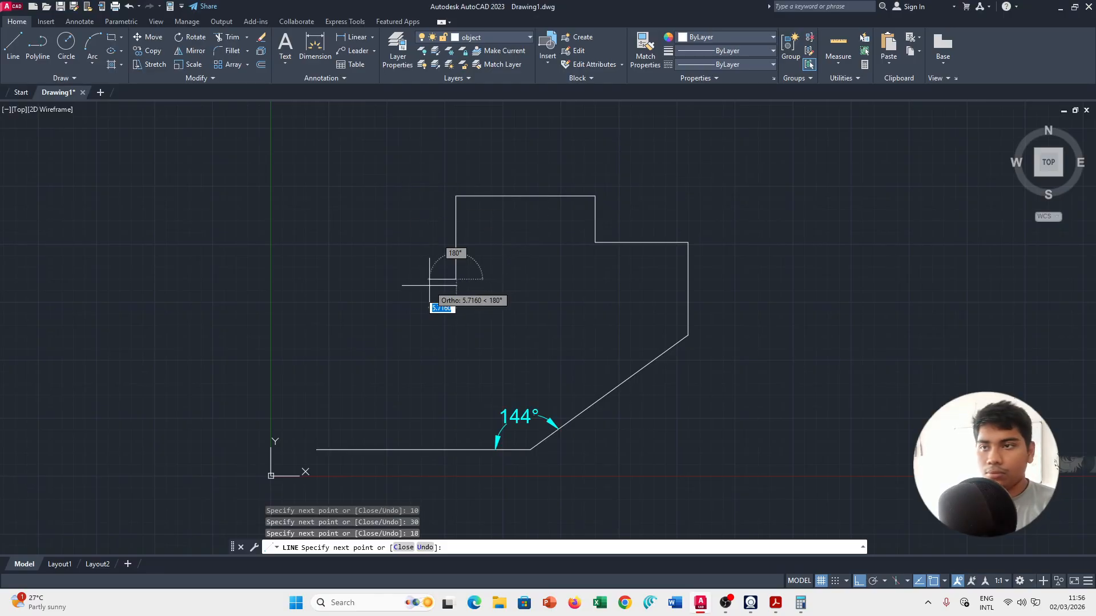
Check the next edge in the PDF and continue the profile with a 44-unit horizontal line to the left.
key(alt+Tab)
key(alt+Tab)
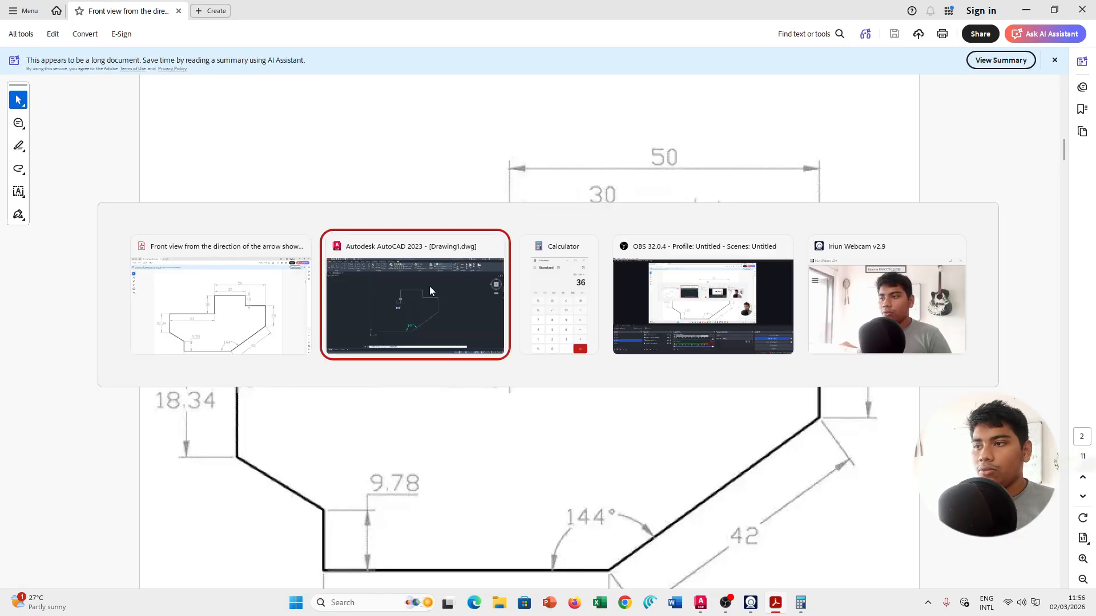
text(44)
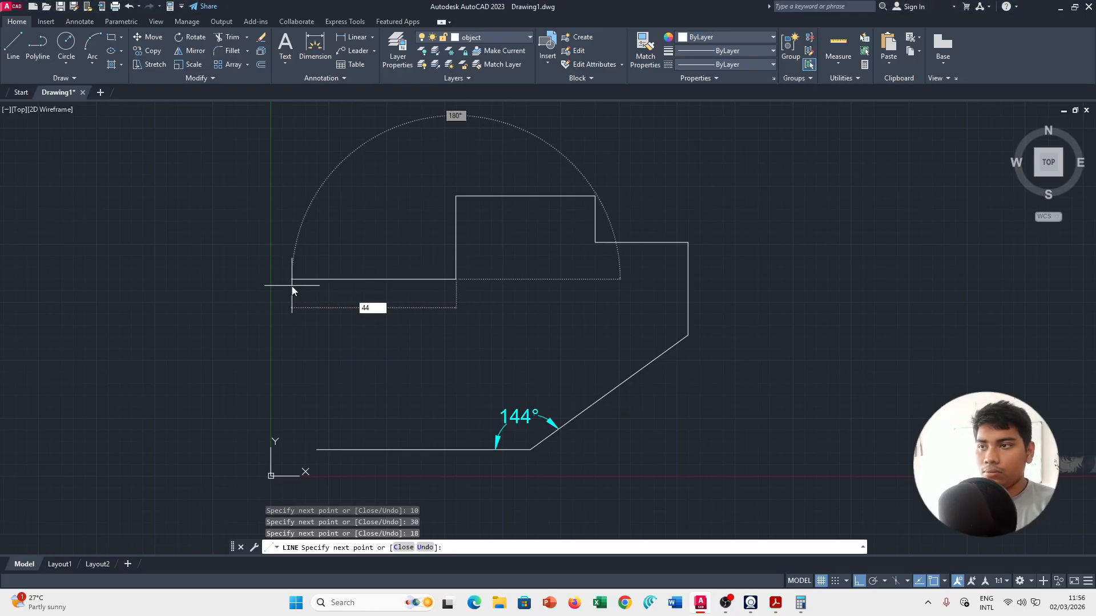
key(Return)
Check the left edge in the PDF and continue the profile with an 18.34-unit vertical line downward.
key(alt+Tab)
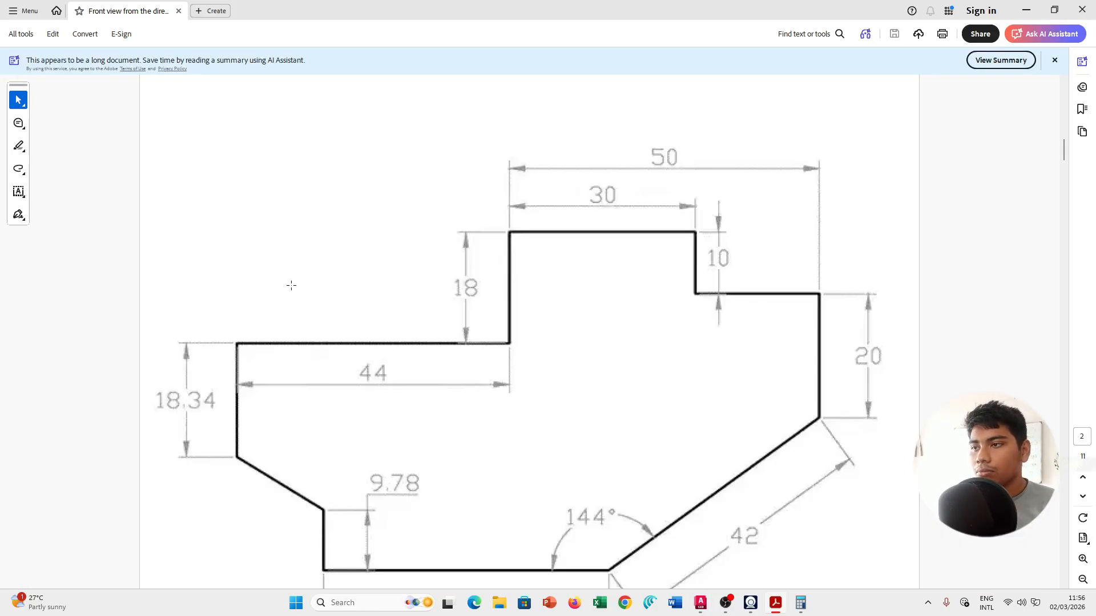
key(alt+Tab)
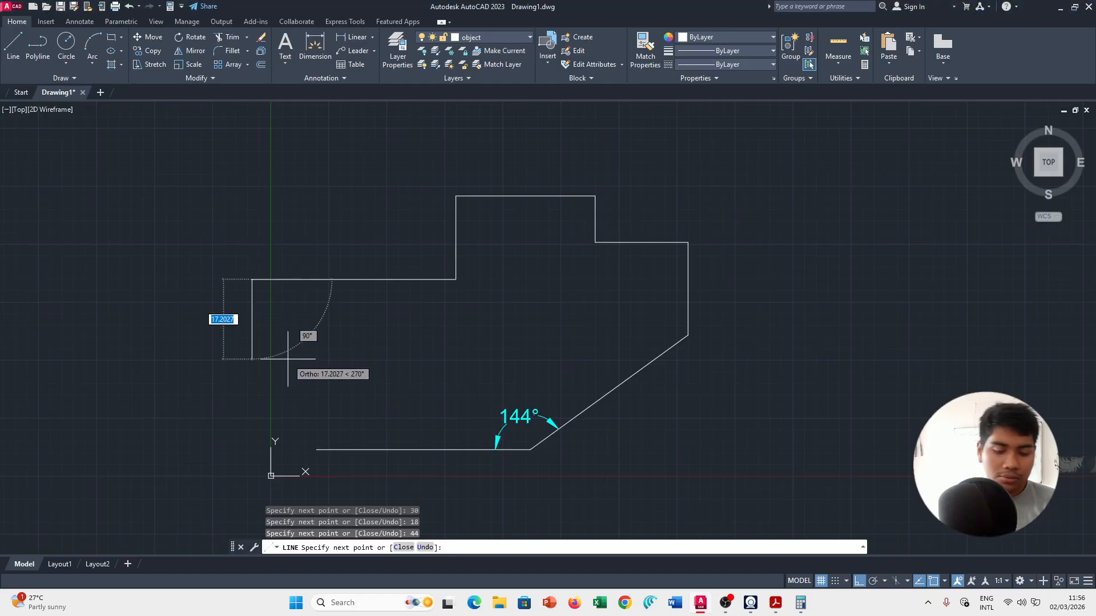
text(18)
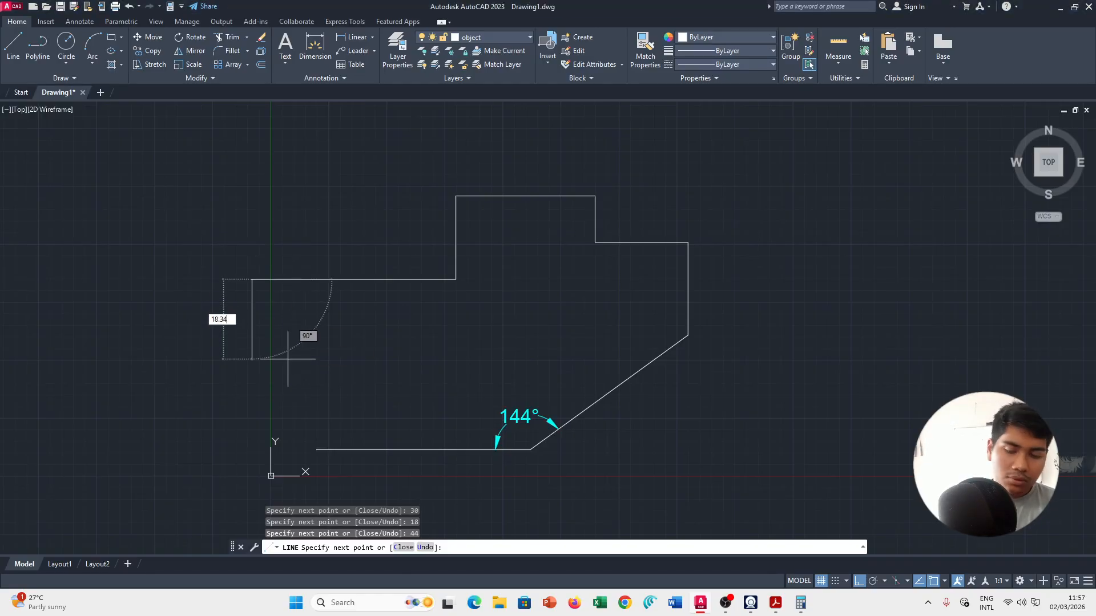
text(.34)
key(Return)
Examine the lower-left sloping edge and the short vertical edge in the PDF, ending the Line command in AutoCAD.
key(alt+Tab)
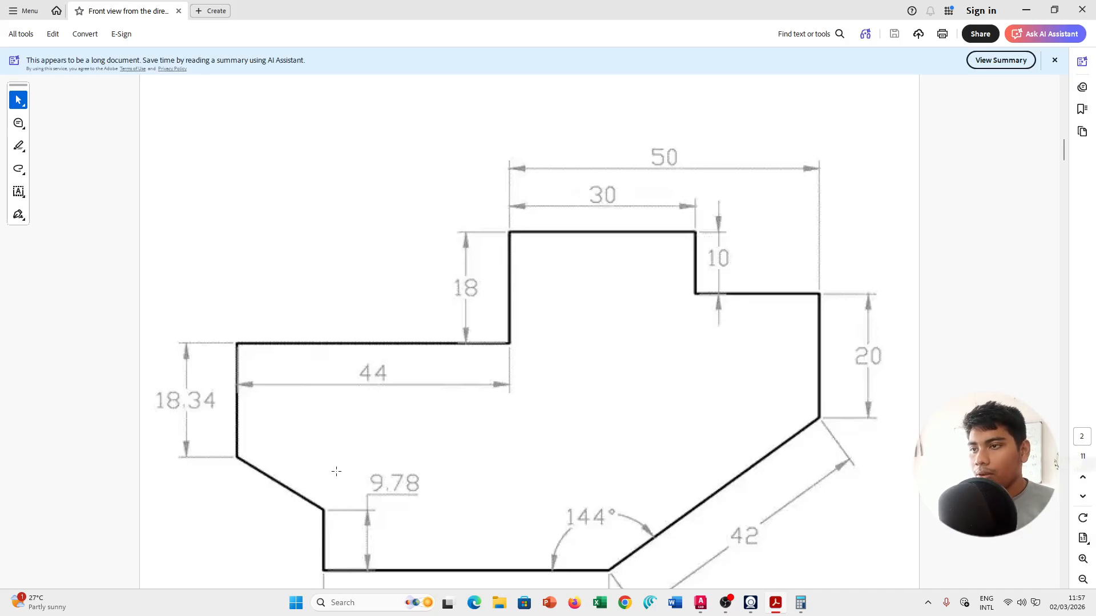
scroll(370, 425, down, 3)
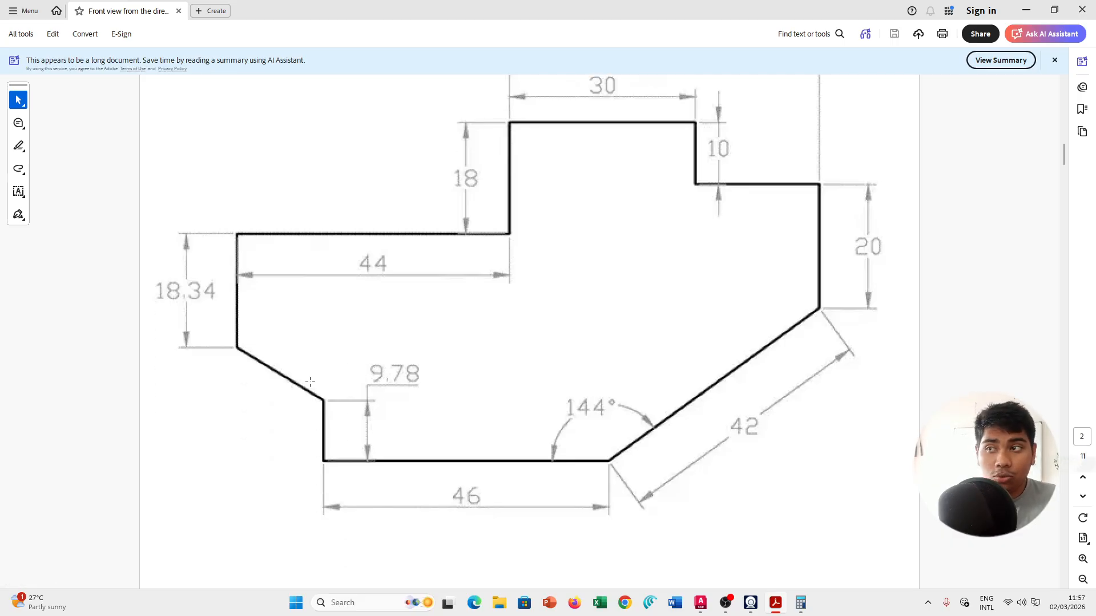
key(alt+Tab)
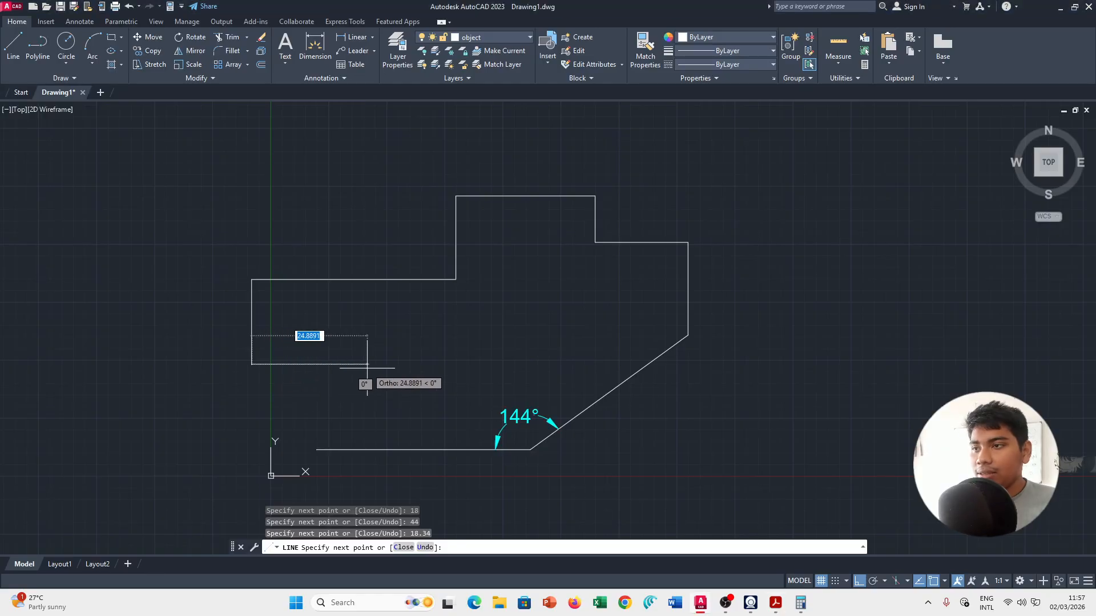
key(Escape)
key(alt+Tab)
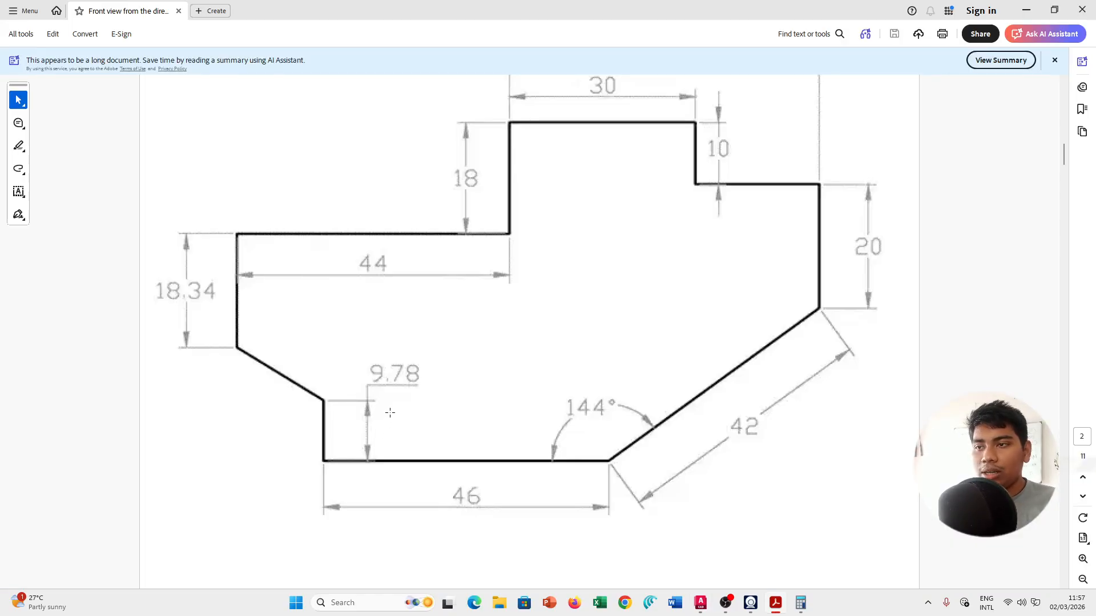
In AutoCAD, draw a 9.78-unit vertical line up from the bottom edge's left end and connect it to the left edge's lower end.
key(alt+Tab)
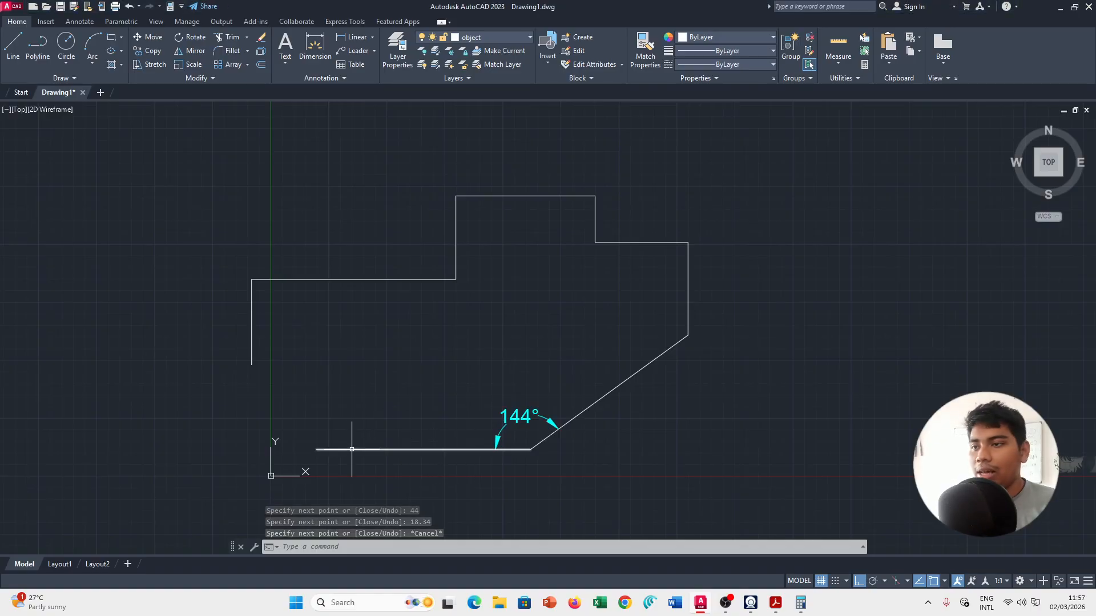
key(space)
click(317, 450)
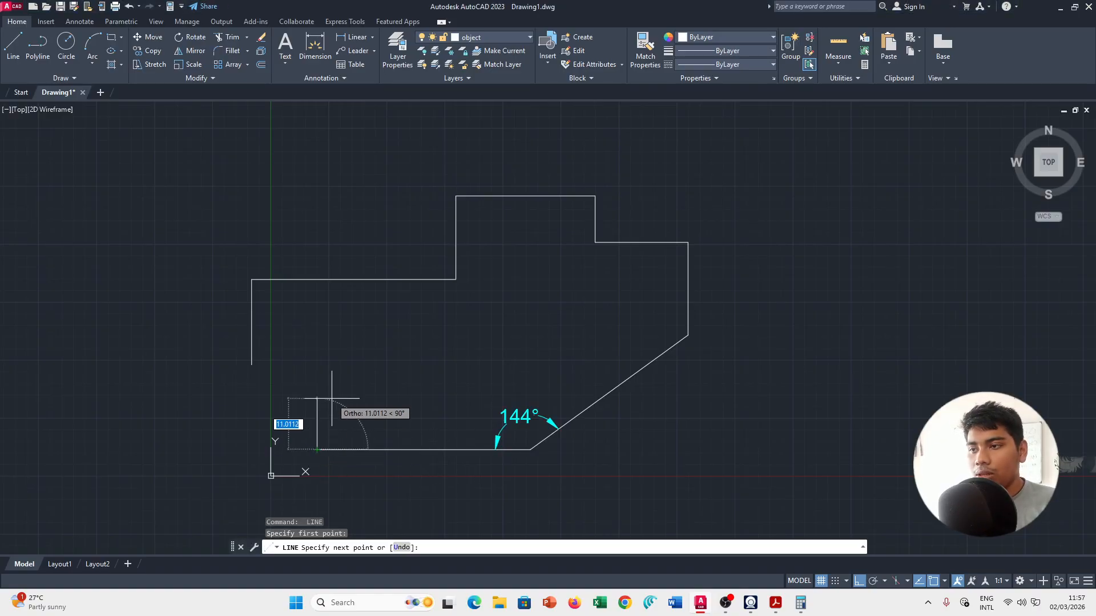
text(9.78)
key(Return)
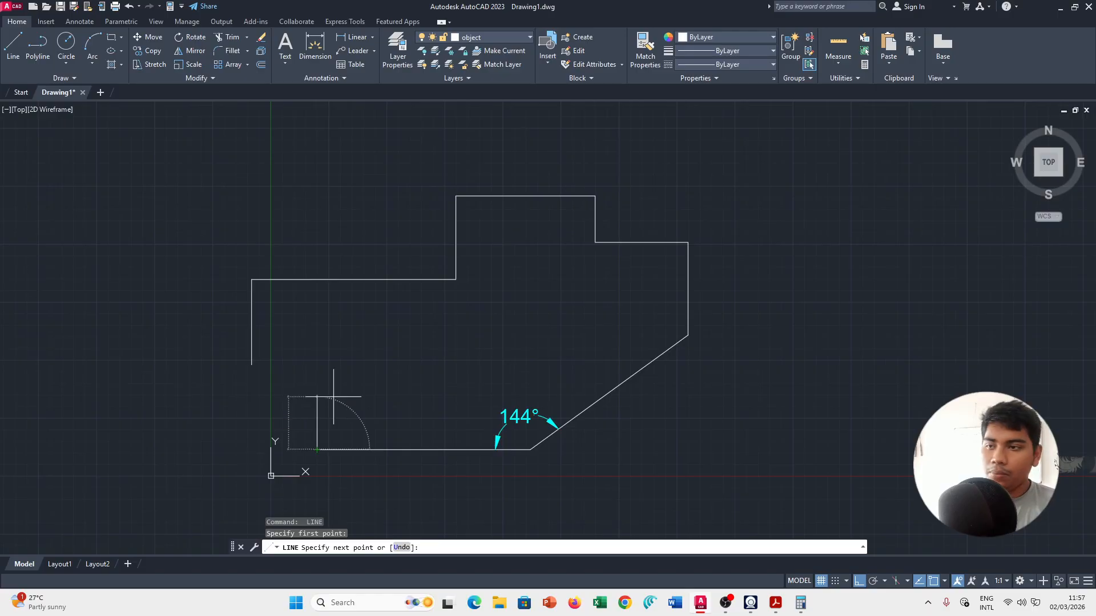
click(252, 364)
key(Escape)
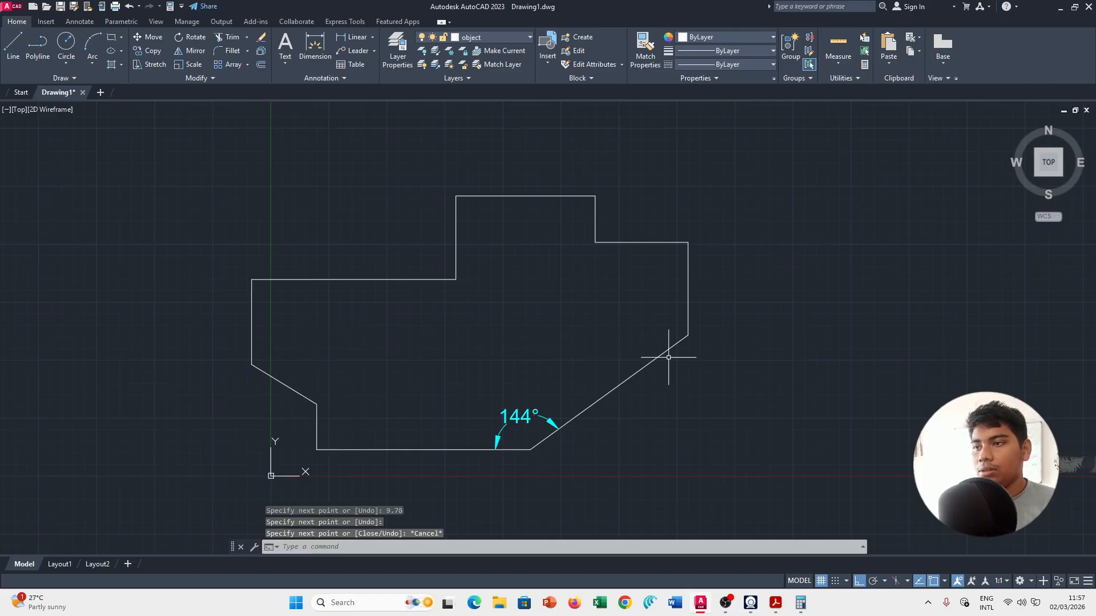
Check the finished outline against the PDF and dimension the profile's bottom edge, placing the dimension below it.
key(alt+Tab)
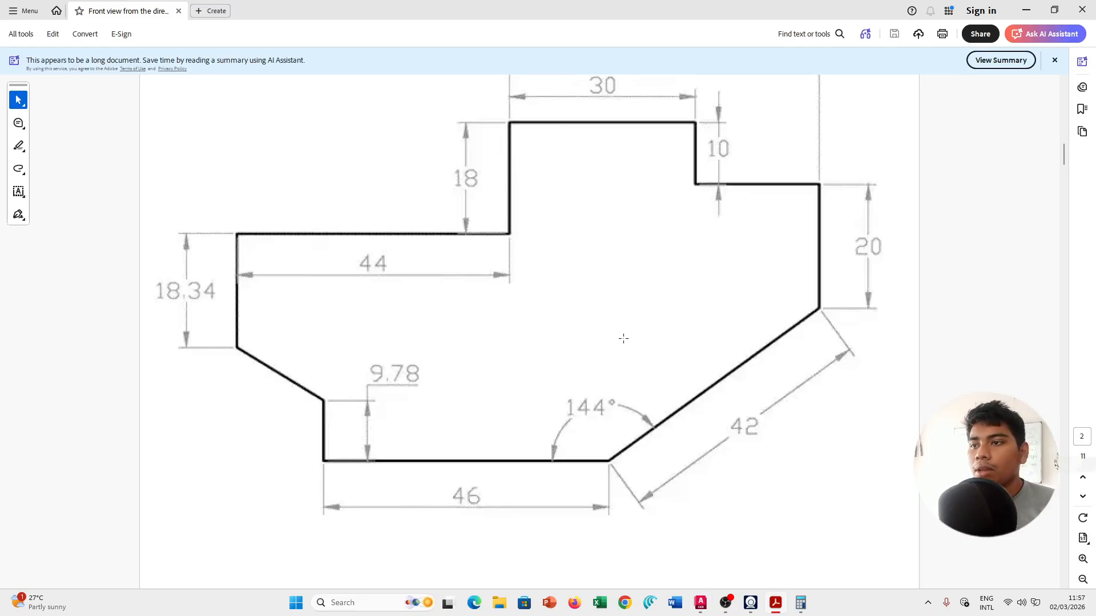
key(alt+Tab)
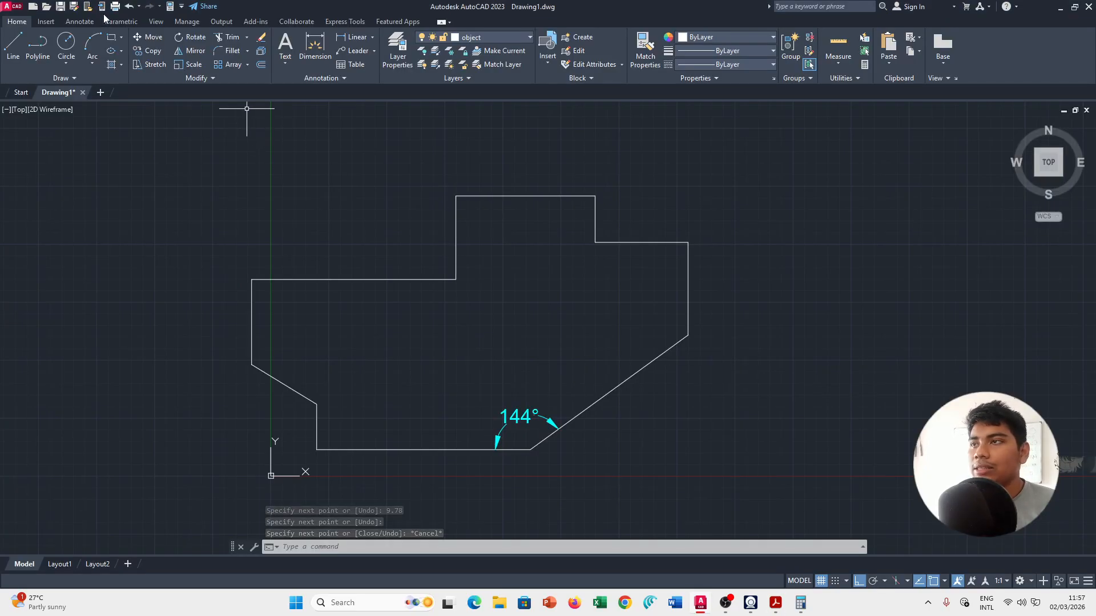
click(80, 21)
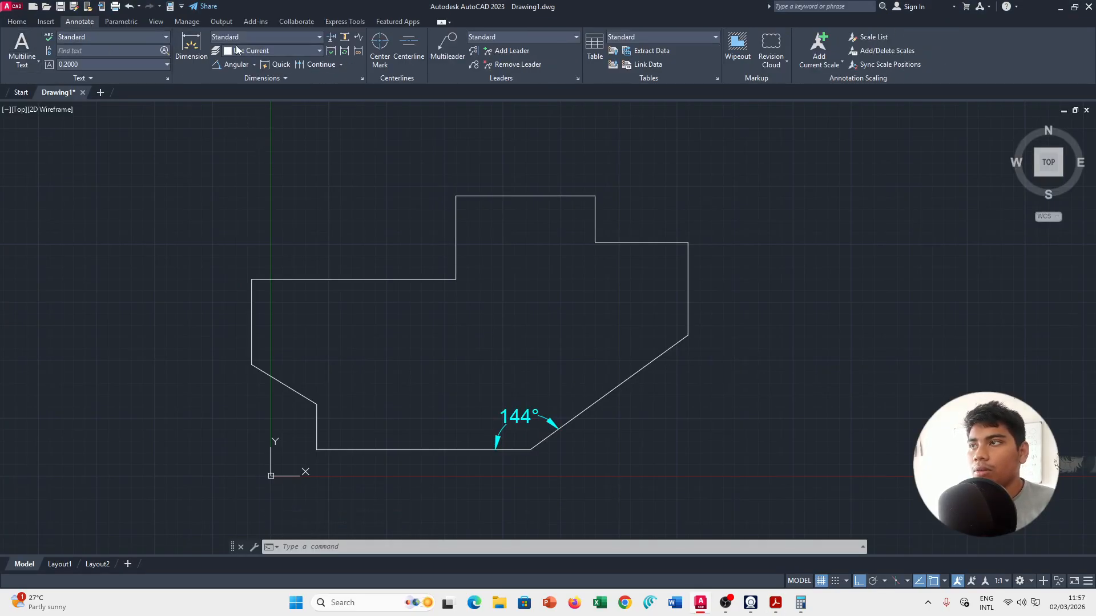
click(191, 45)
click(317, 449)
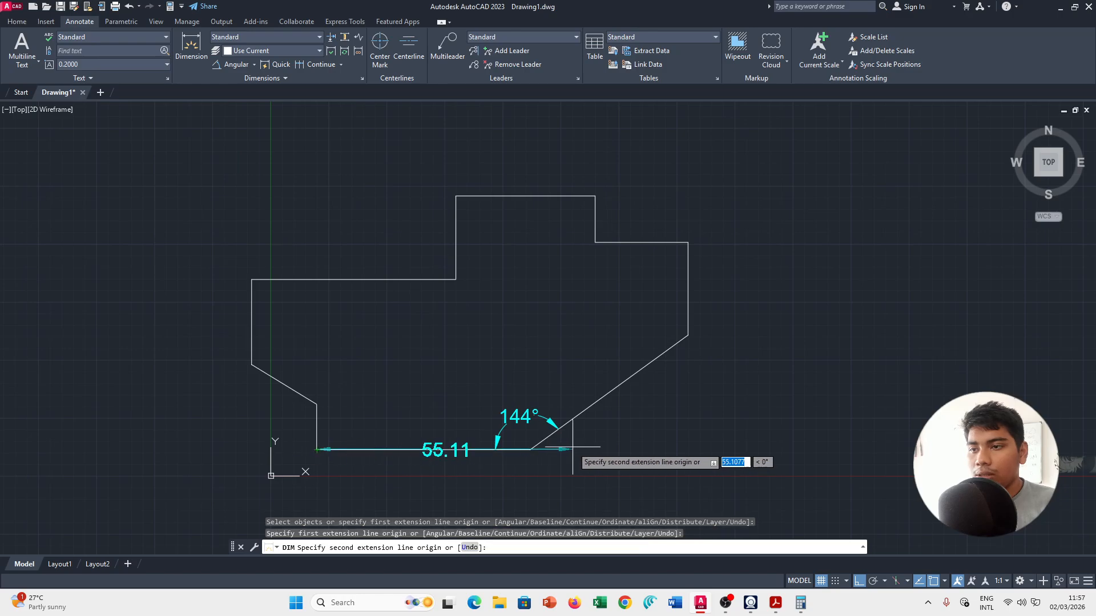
click(530, 449)
click(533, 480)
Check the PDF, turn Ortho off and add an aligned dimension outside the lower-right sloping edge.
key(alt+Tab)
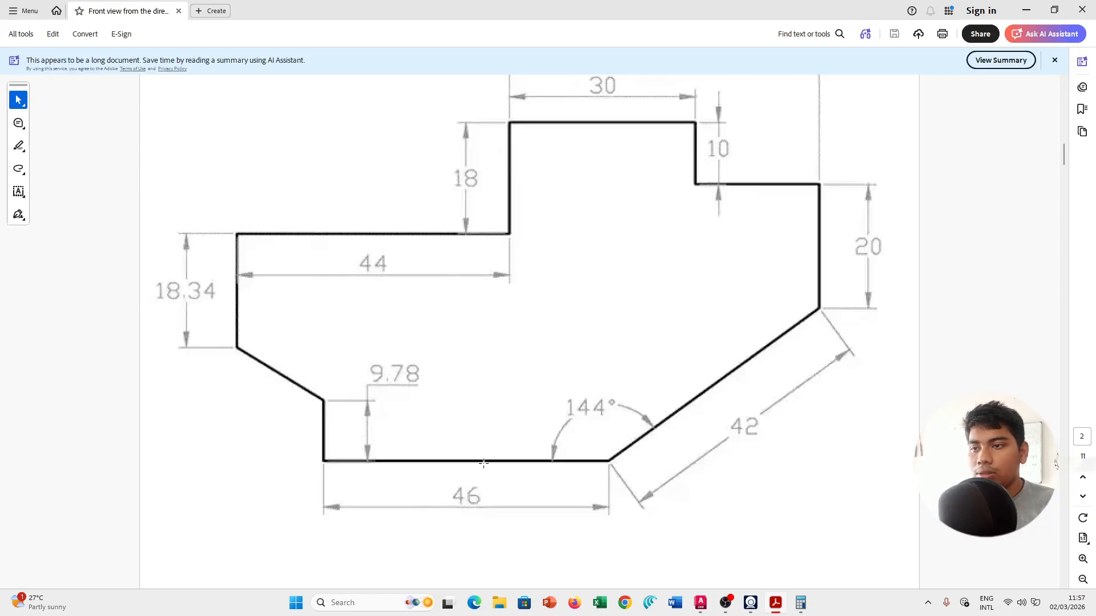
key(alt+Tab)
click(530, 449)
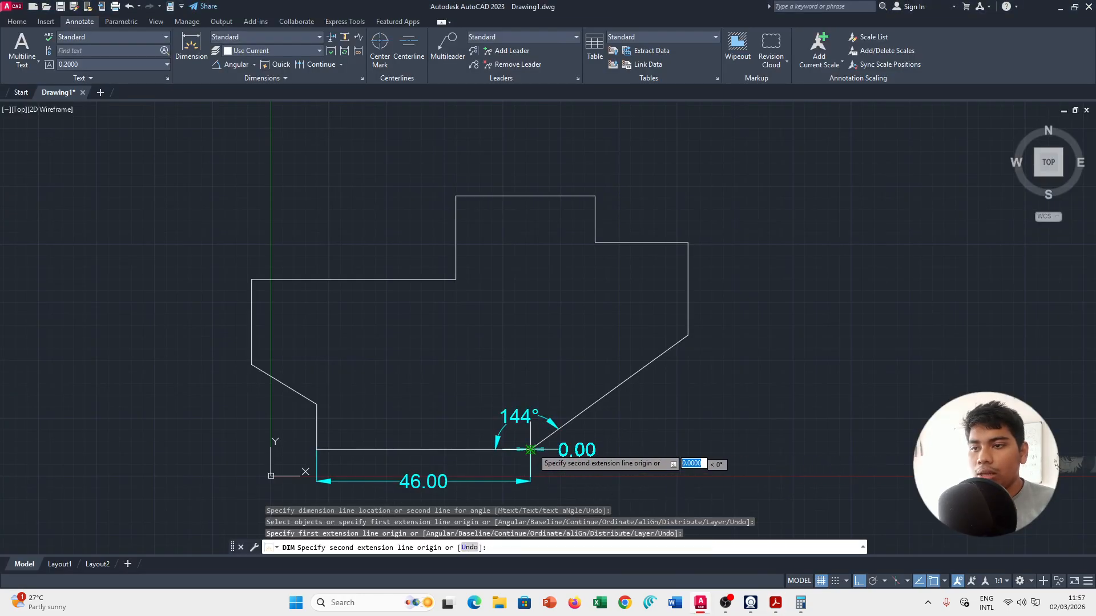
key(F8)
click(688, 335)
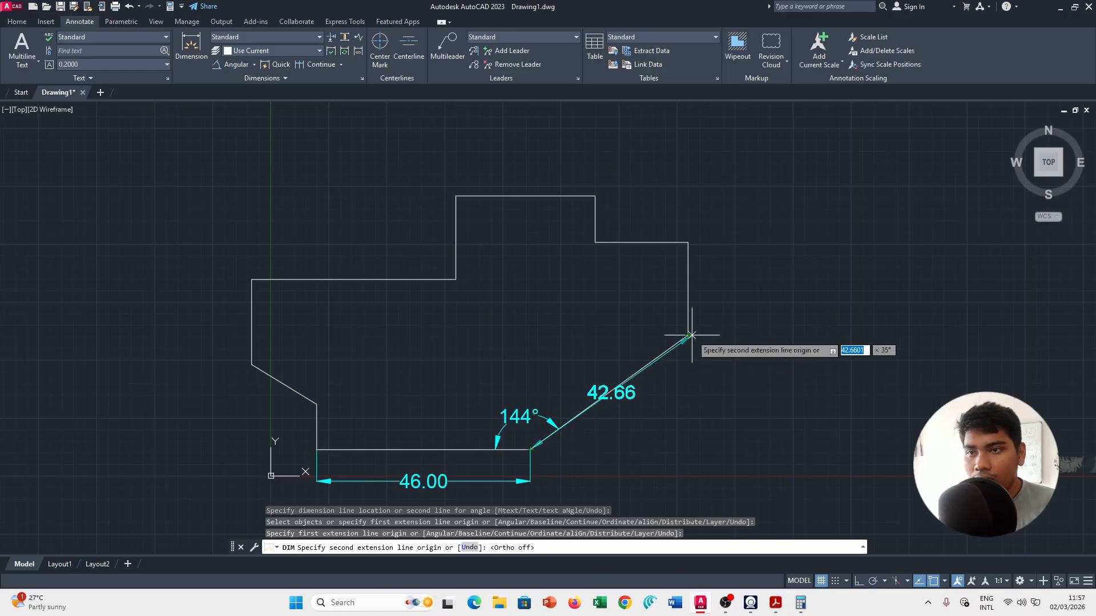
click(707, 362)
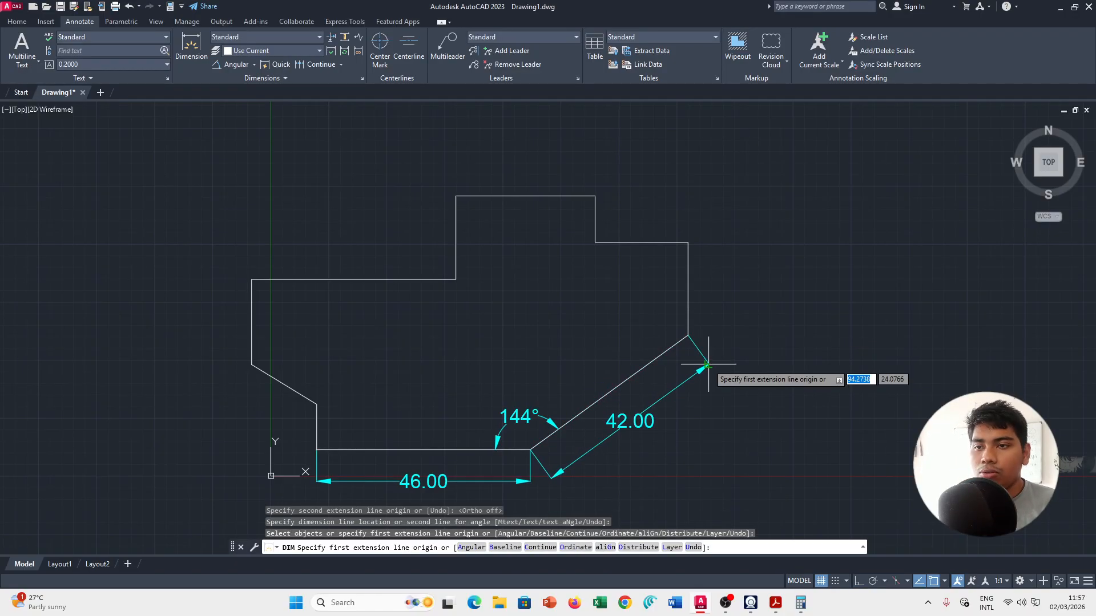
Consult the PDF again and dimension the right vertical edge, placing the dimension outside the profile.
key(alt+Tab)
key(alt+Tab)
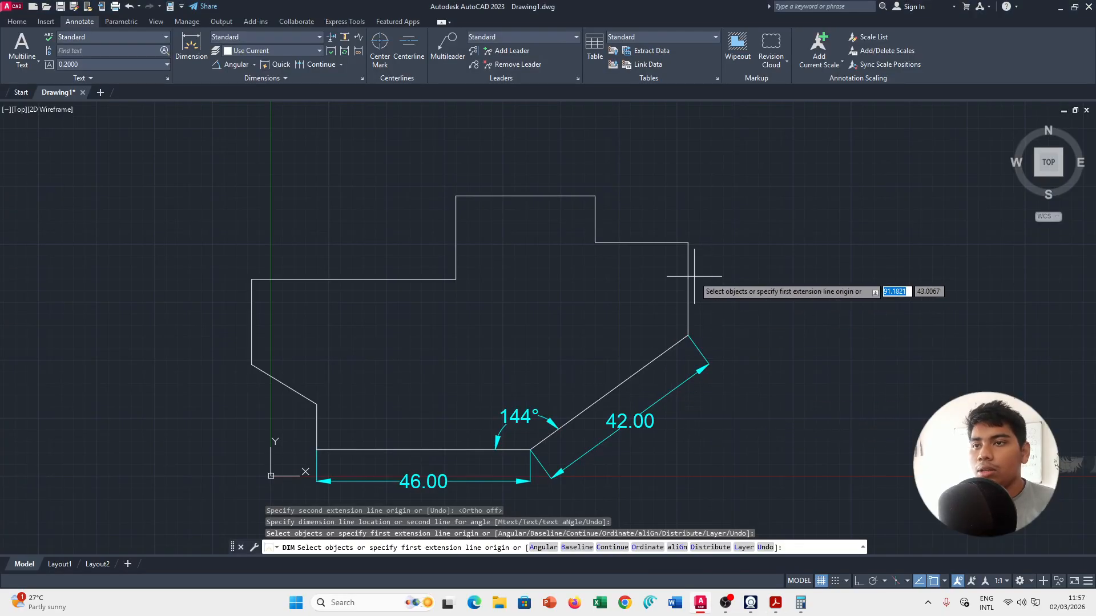
click(191, 48)
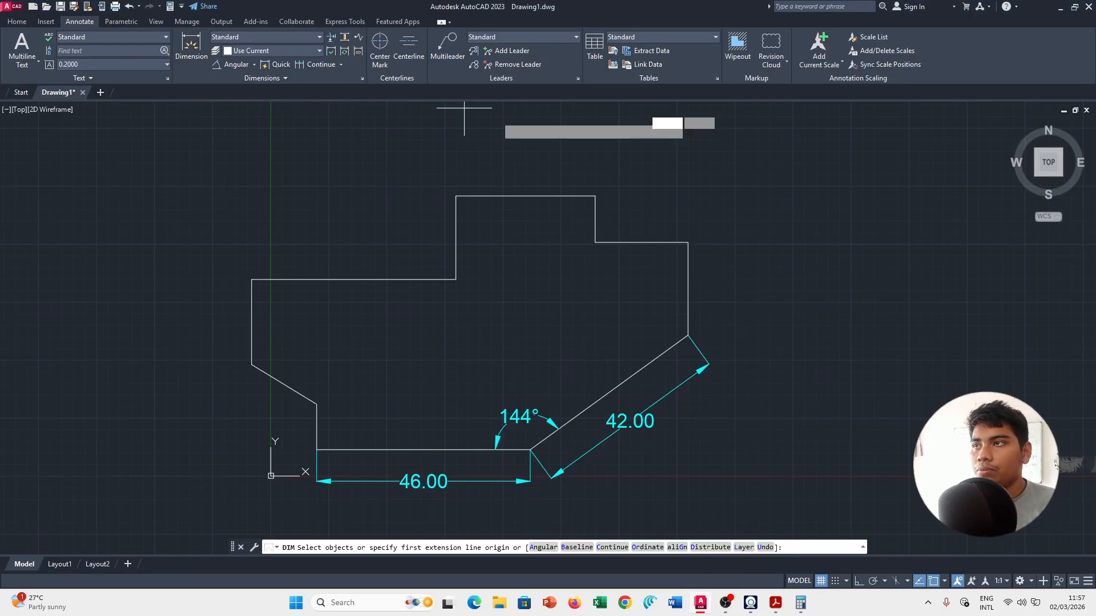
click(688, 242)
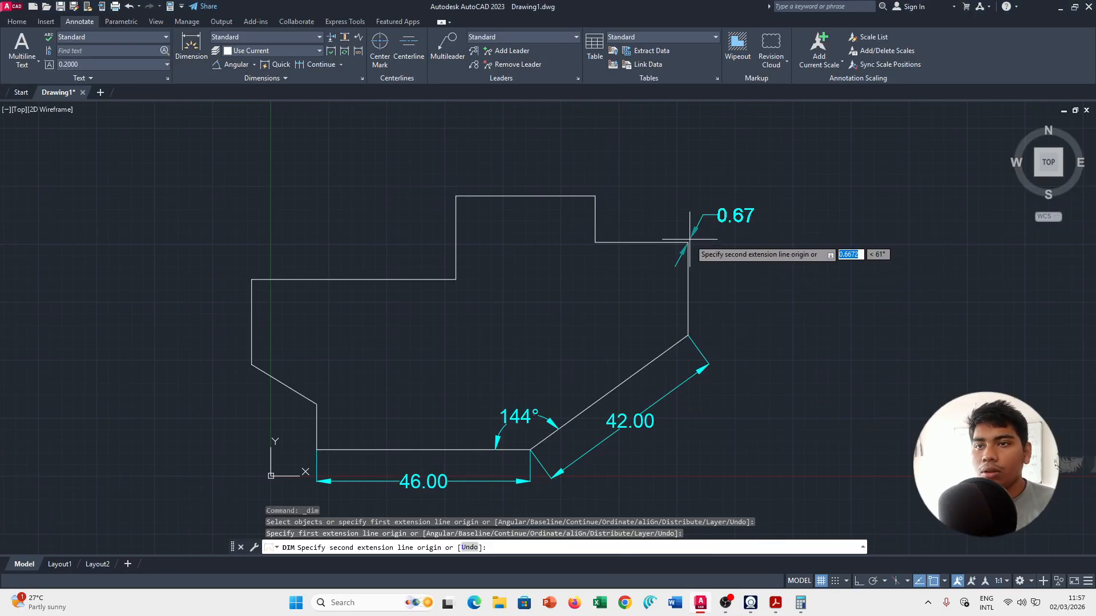
click(688, 335)
click(738, 335)
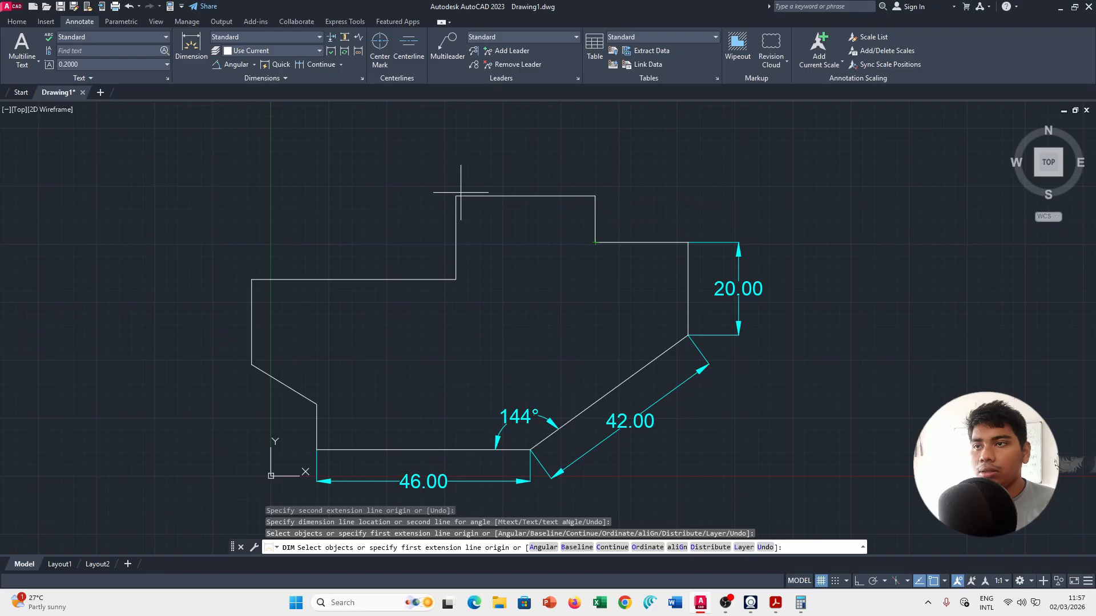
Dimension the full width of the profile's upper section and the top edge alone, stacking both dimensions above the profile.
click(687, 242)
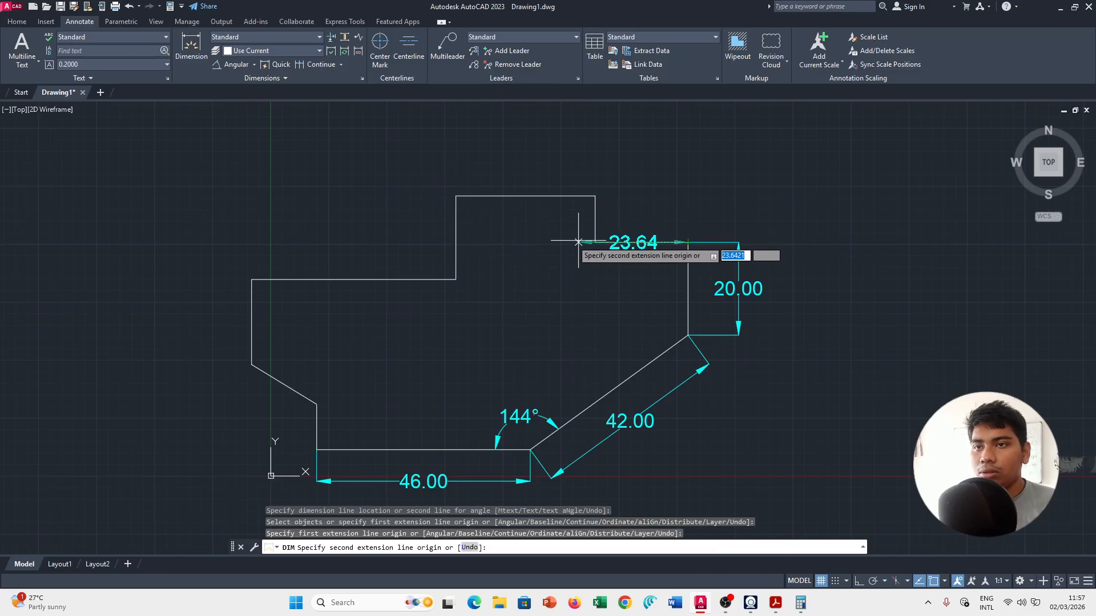
click(455, 242)
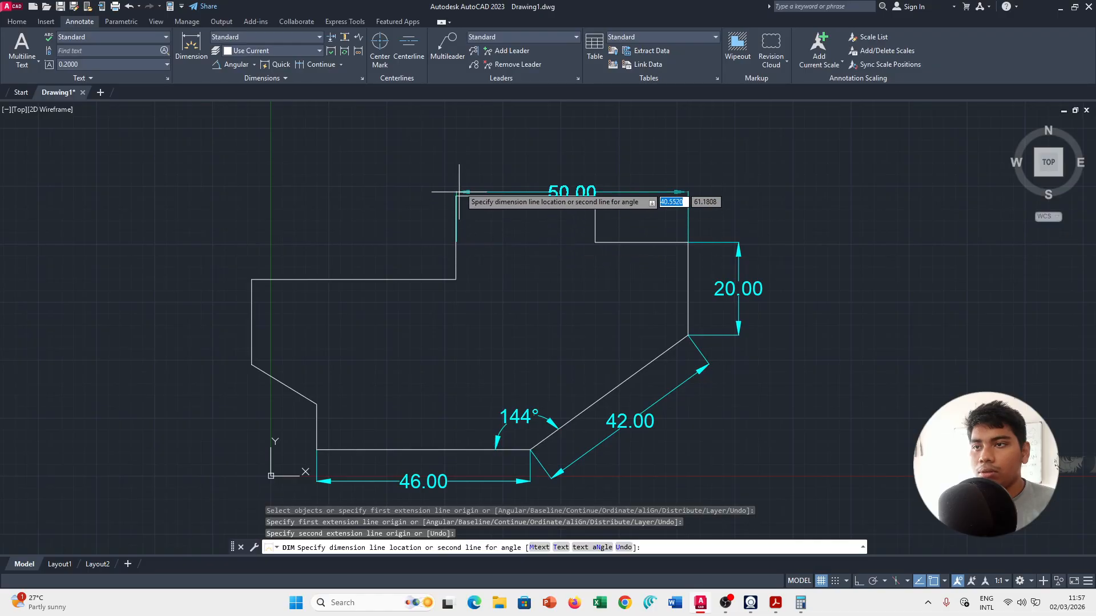
click(639, 140)
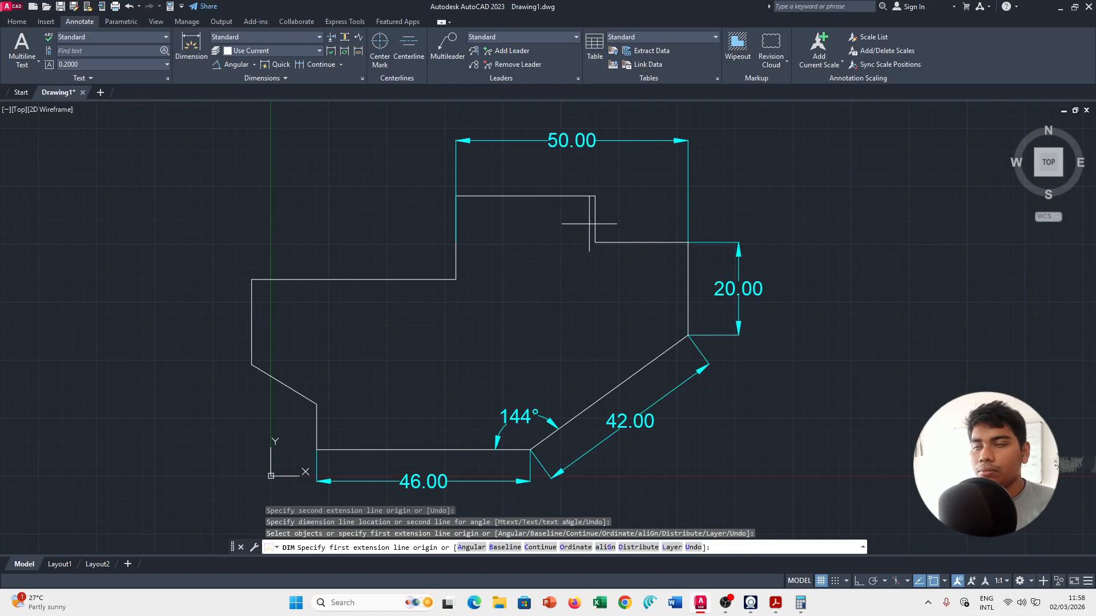
click(595, 196)
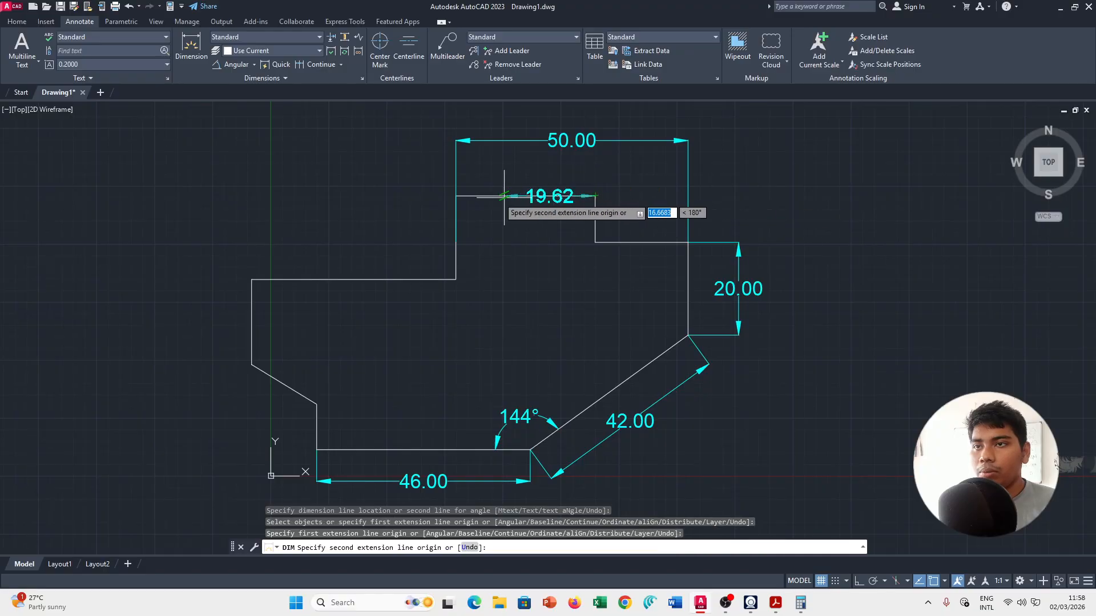
click(455, 195)
click(530, 161)
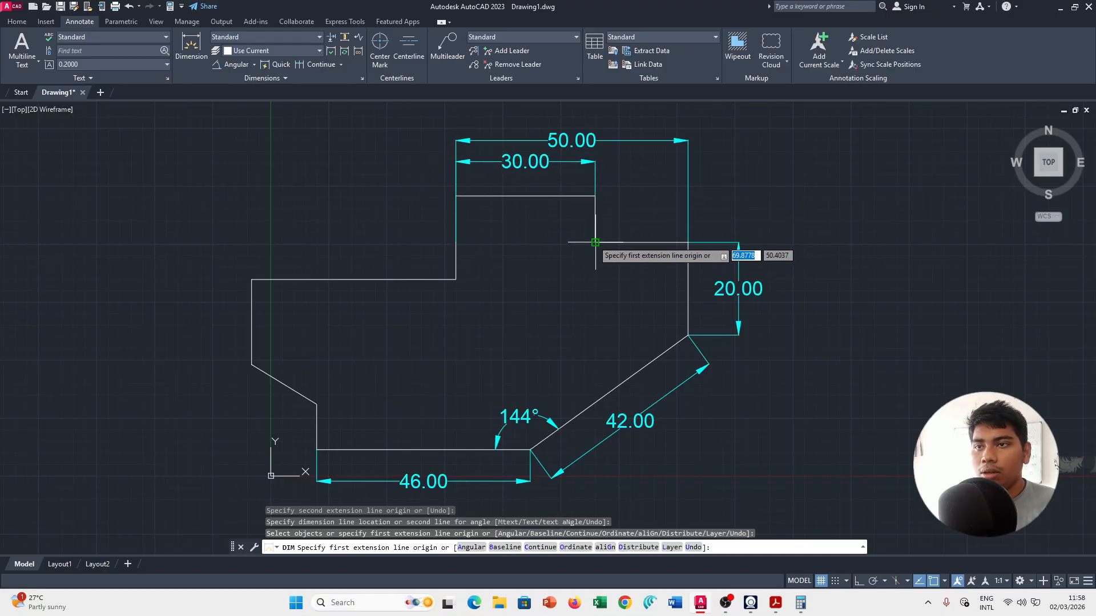
Dimension the horizontal edge of the upper-right step, placing the dimension just above it.
click(595, 242)
click(688, 242)
click(683, 200)
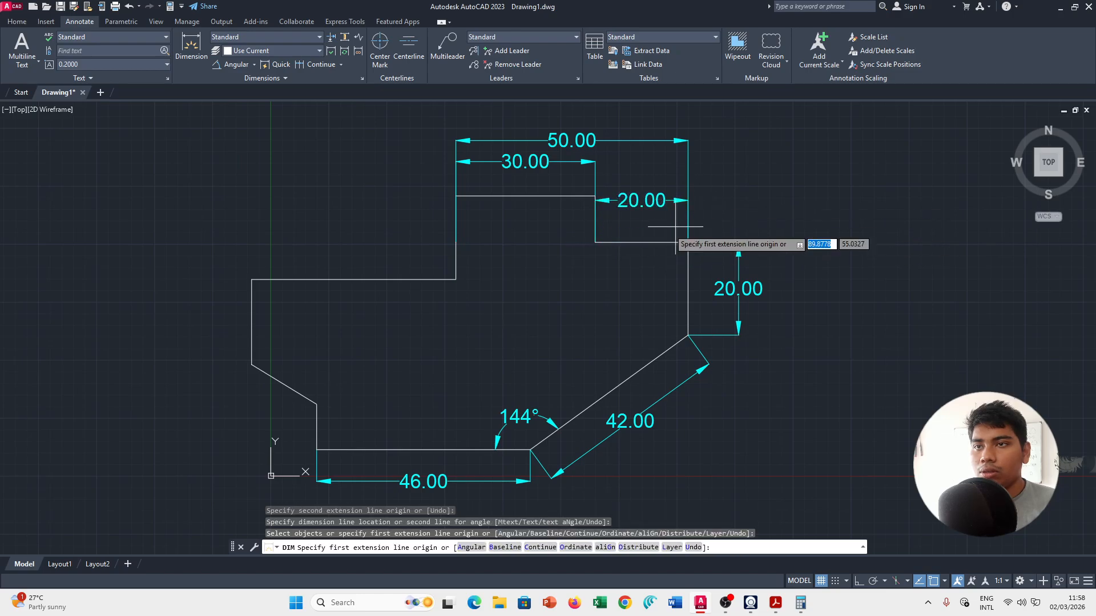
click(251, 280)
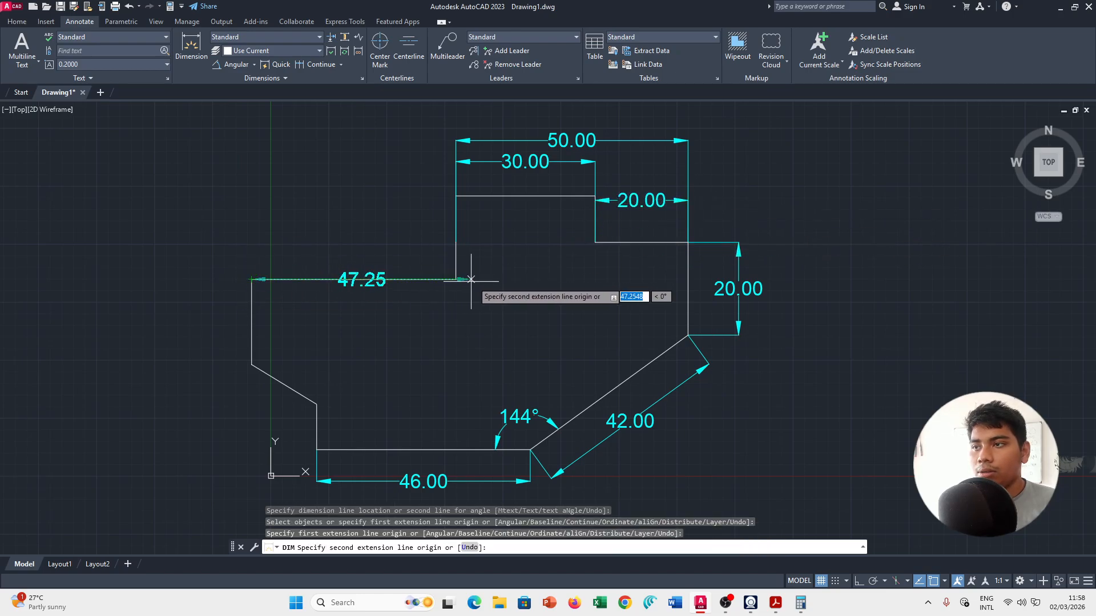
click(455, 280)
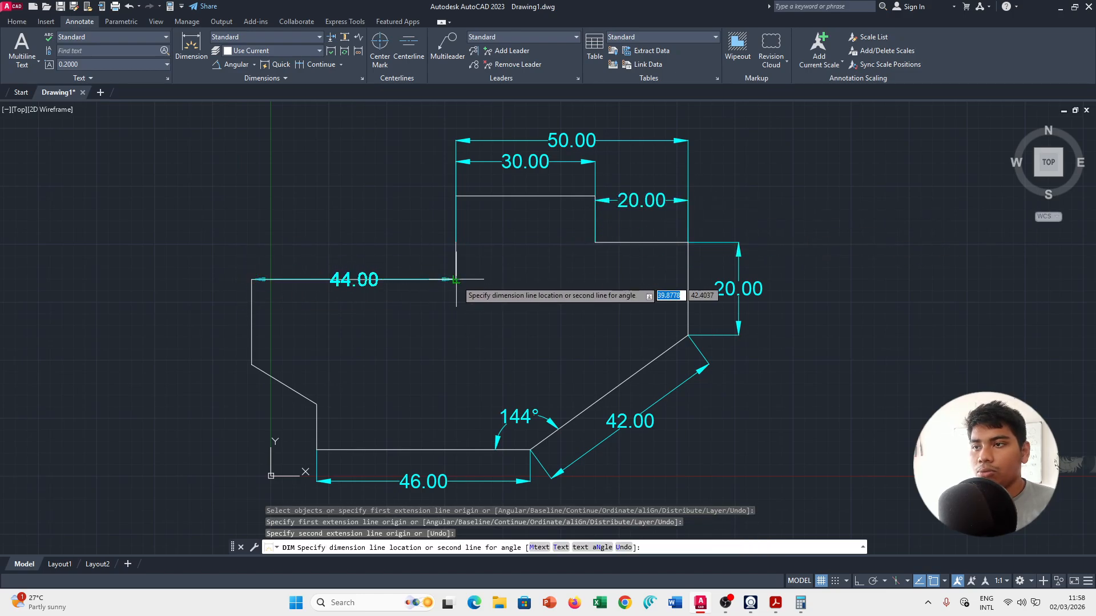
click(440, 211)
key(alt+Tab)
key(alt+Tab)
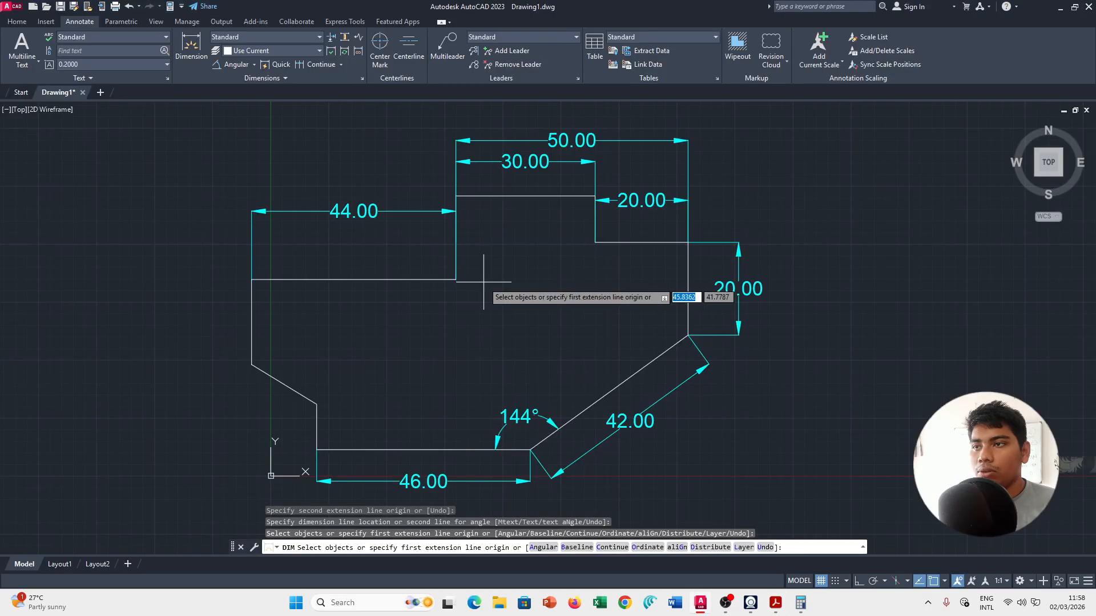
key(ctrl+z)
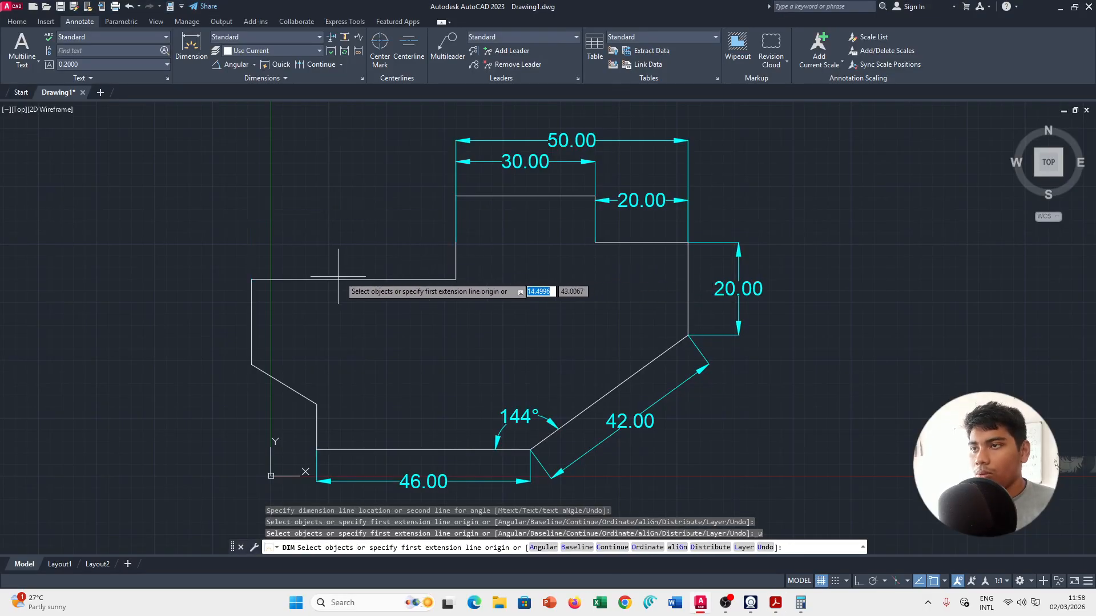
Dimension the upper-left horizontal edge, placing the dimension below it inside the profile as in the PDF.
click(456, 280)
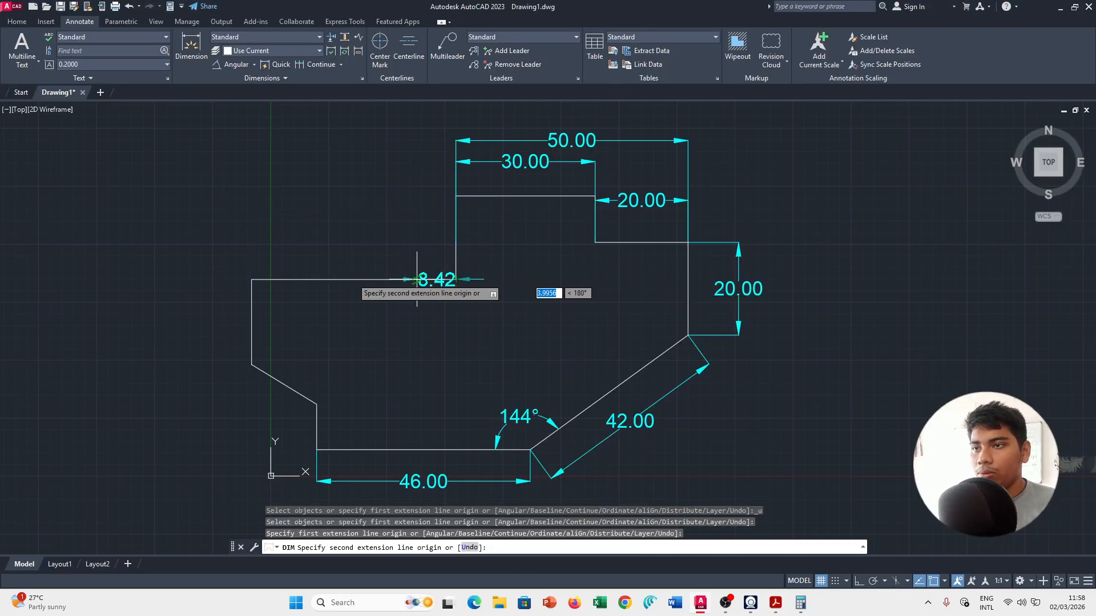
click(252, 279)
click(315, 321)
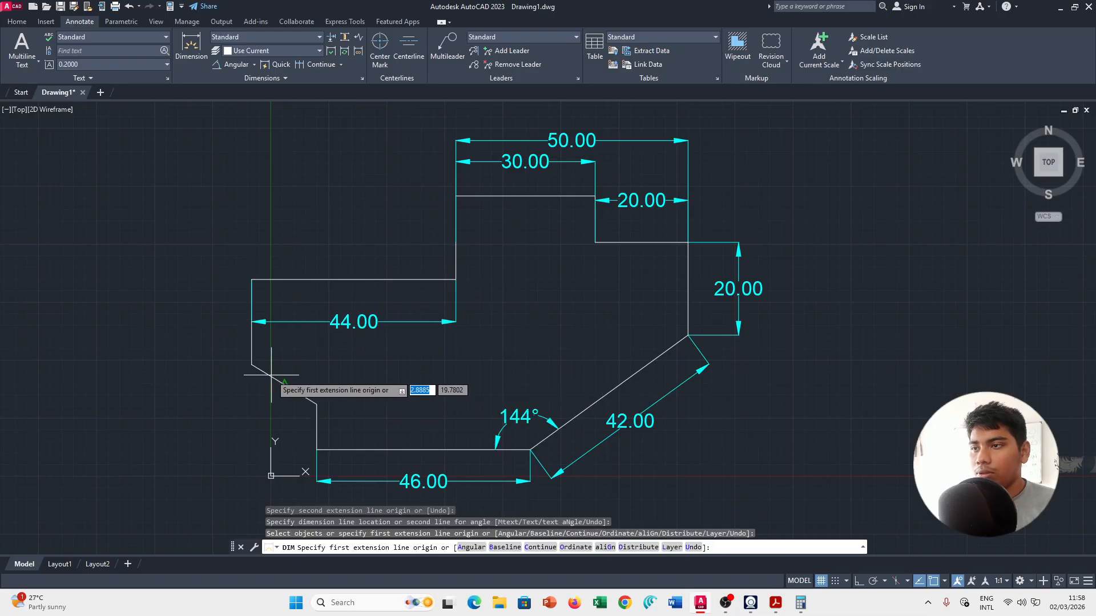
Dimension the left vertical edge, placing the dimension outside the profile as shown in the PDF.
click(251, 364)
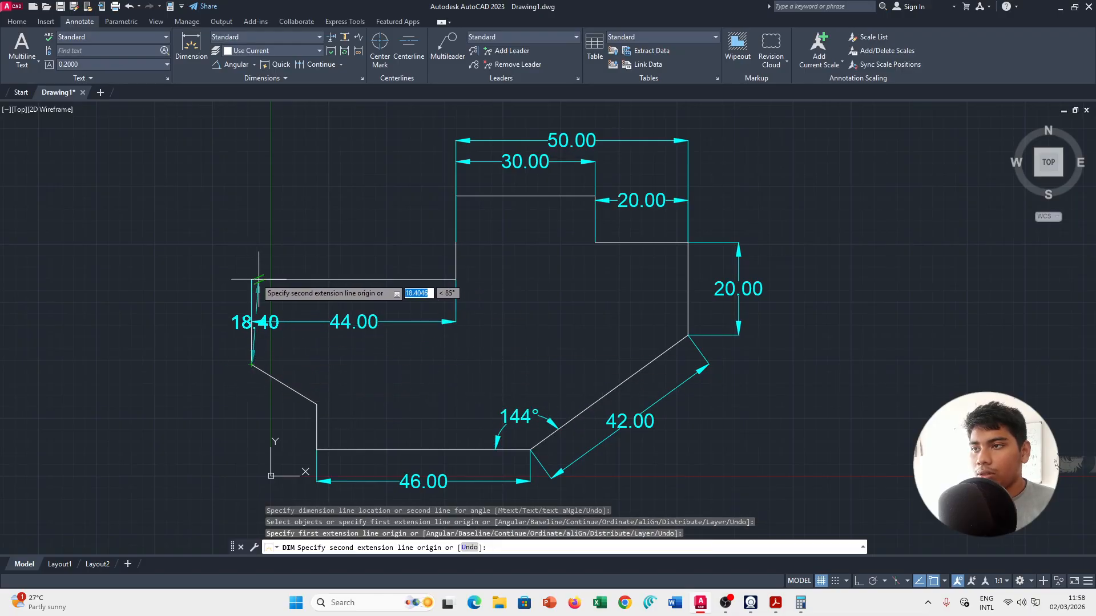
click(252, 279)
key(alt+Tab)
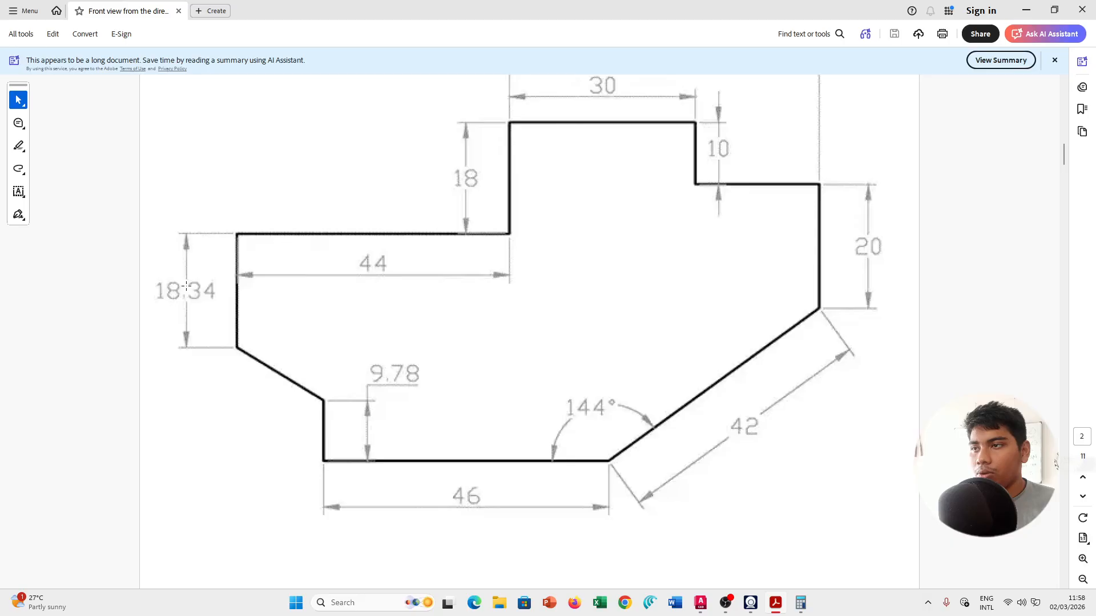
key(alt+Tab)
click(207, 319)
Check the PDF and dimension the short lower-left vertical edge, placing the dimension inside the profile.
key(alt+Tab)
key(alt+Tab)
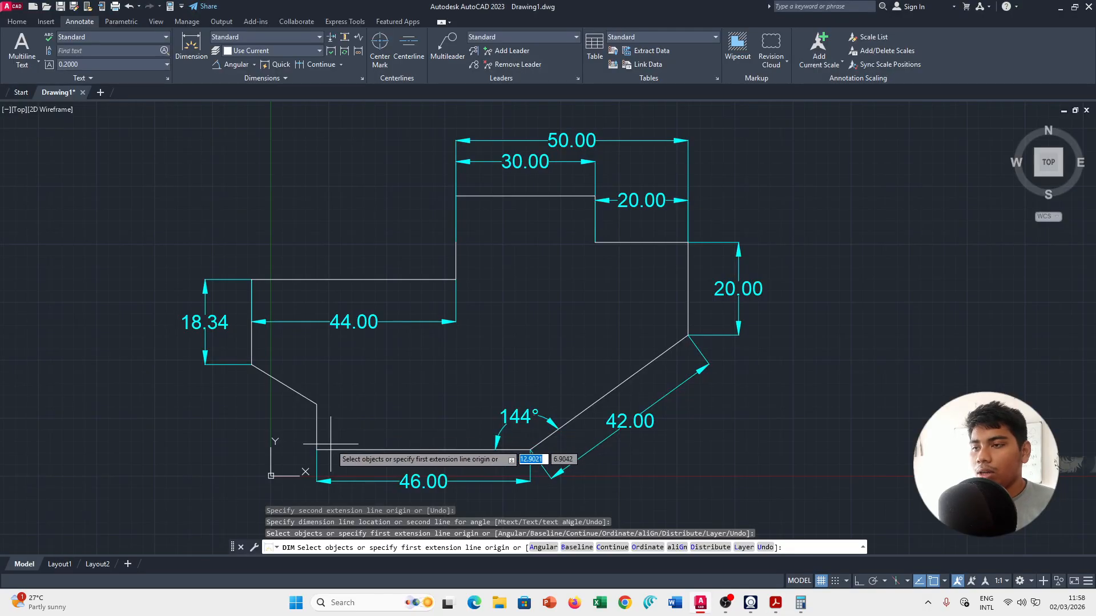
click(317, 403)
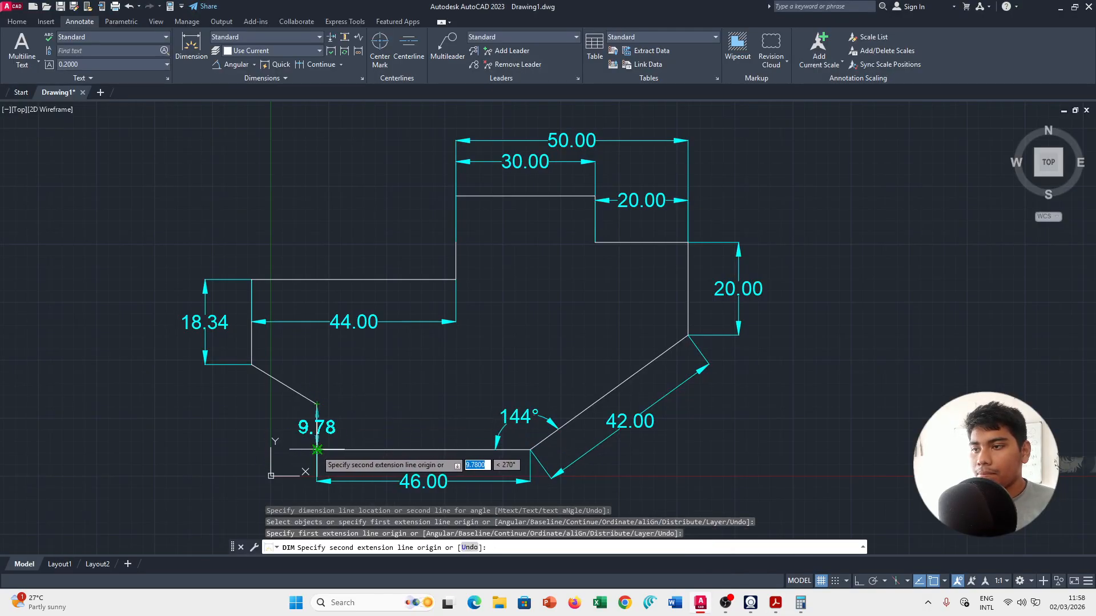
click(316, 449)
click(345, 427)
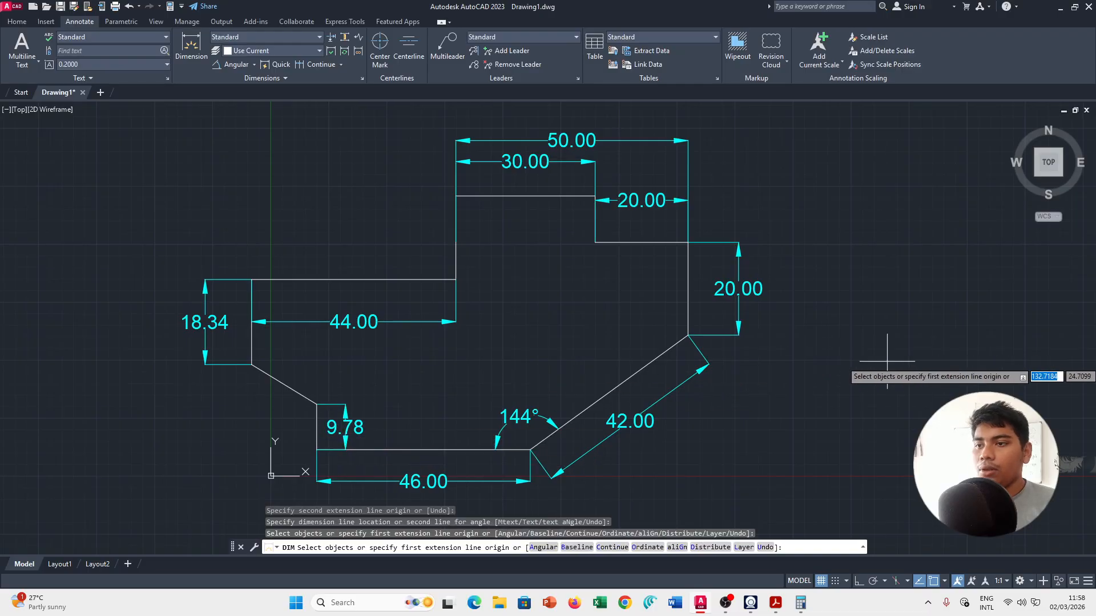
scroll(887, 361, down, 2)
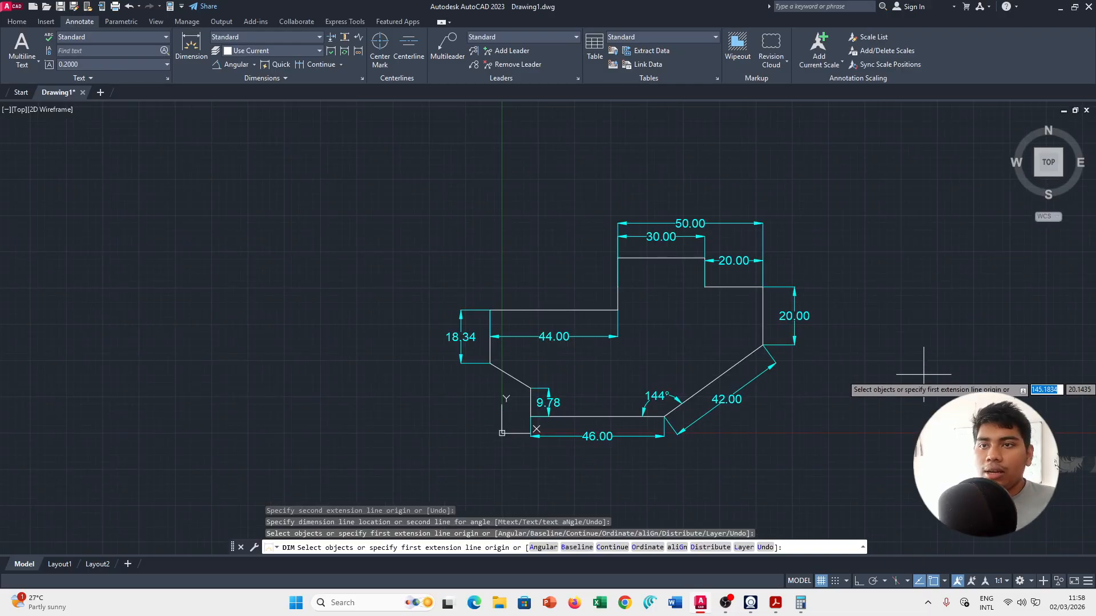
mouse_move(913, 371)
middle_down()
mouse_move(799, 330)
mouse_move(808, 335)
middle_up()
scroll(805, 331, up, 2)
scroll(758, 323, down, 2)
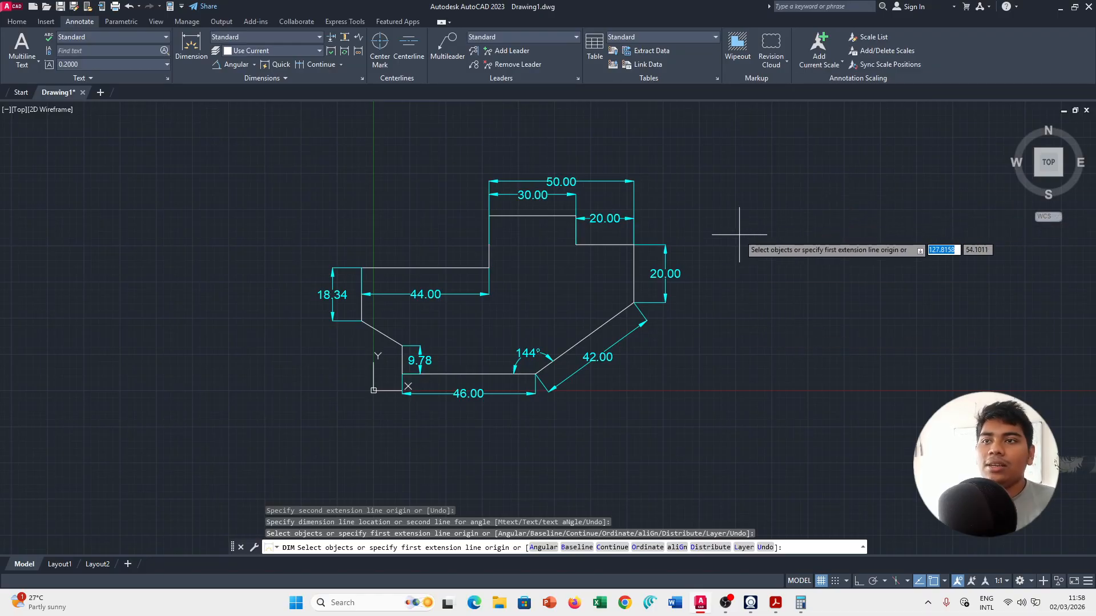
scroll(550, 247, up, 2)
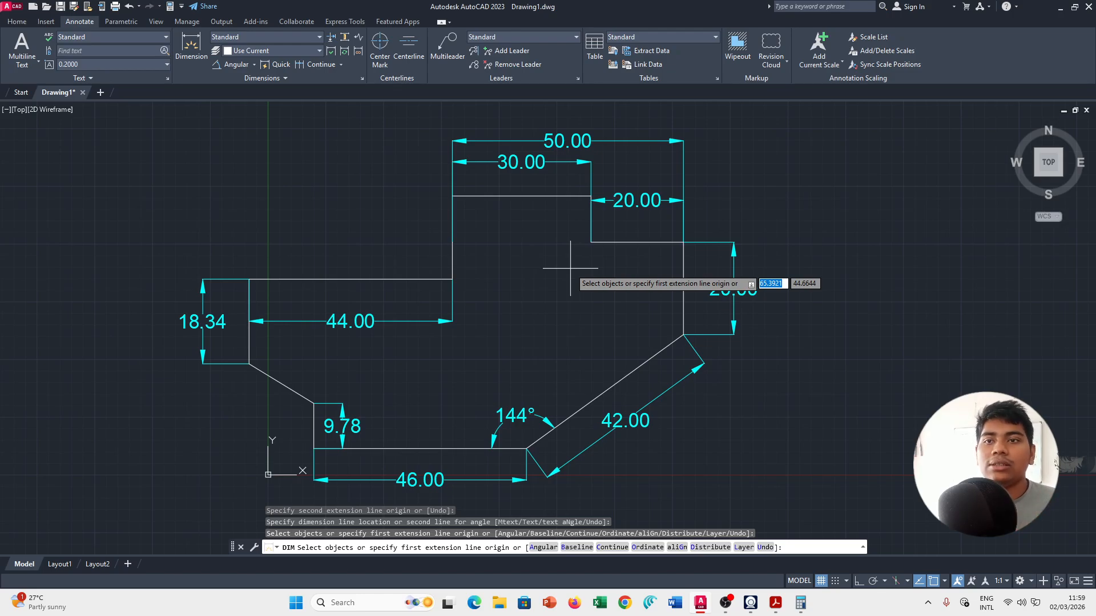
scroll(873, 280, down, 2)
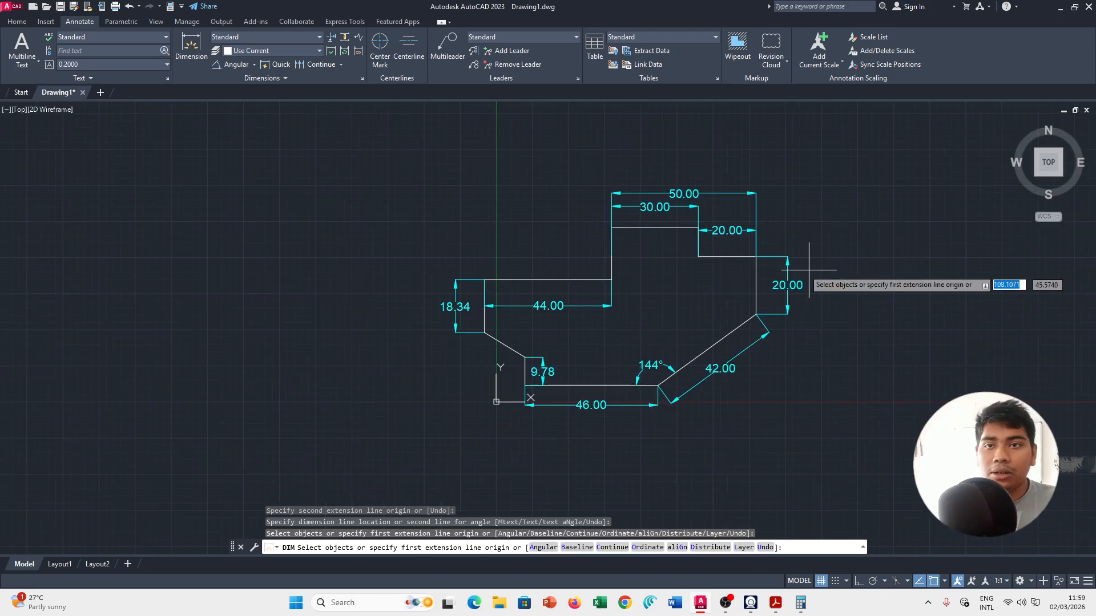
scroll(896, 246, up, 2)
scroll(834, 270, down, 2)
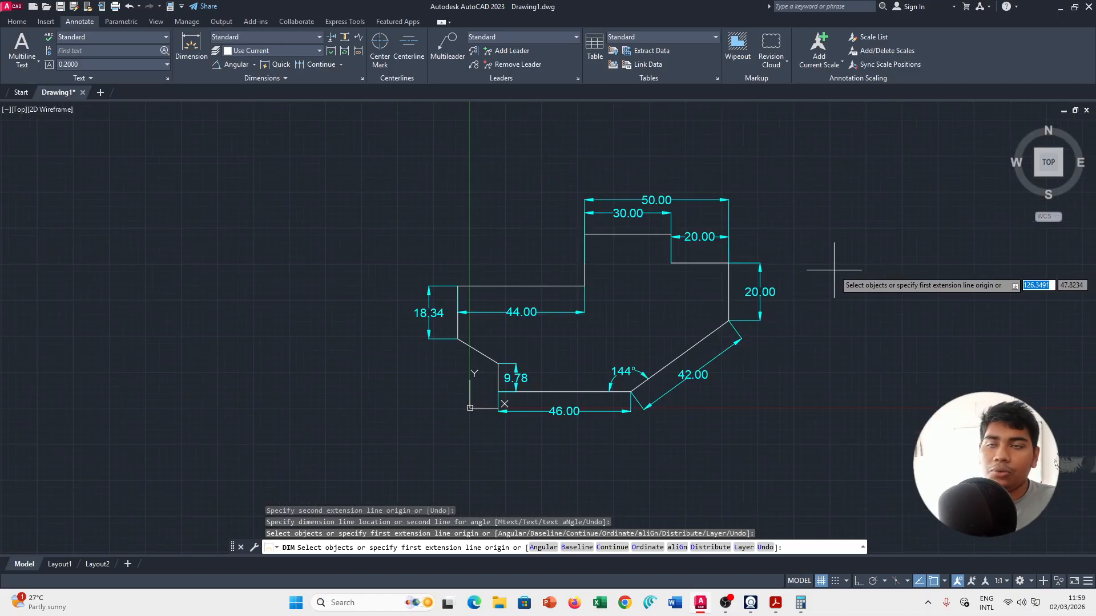